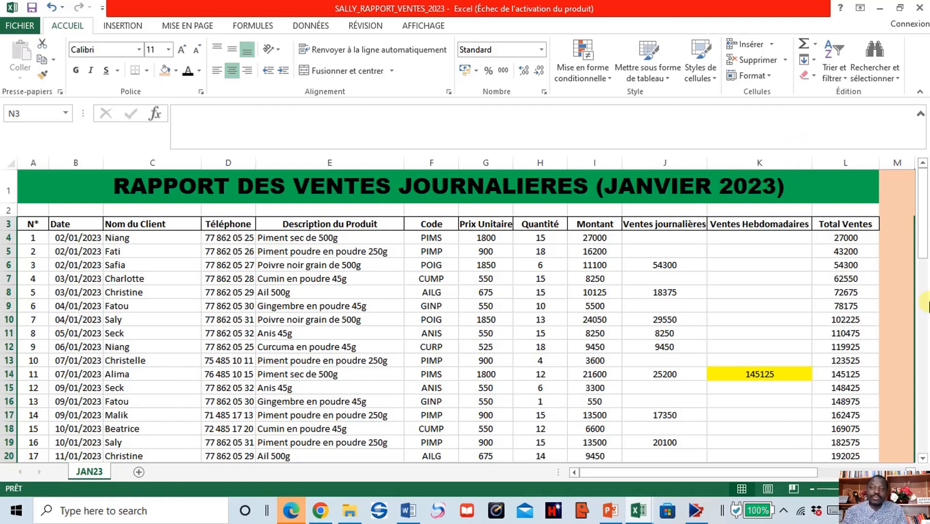
Copy the Code, Prix Unitaire and Quantité columns in F3:H60 and paste them as values starting at N3.
{"action": "left_click_drag", "start_coordinate": [924, 225], "coordinate": [924, 368]}
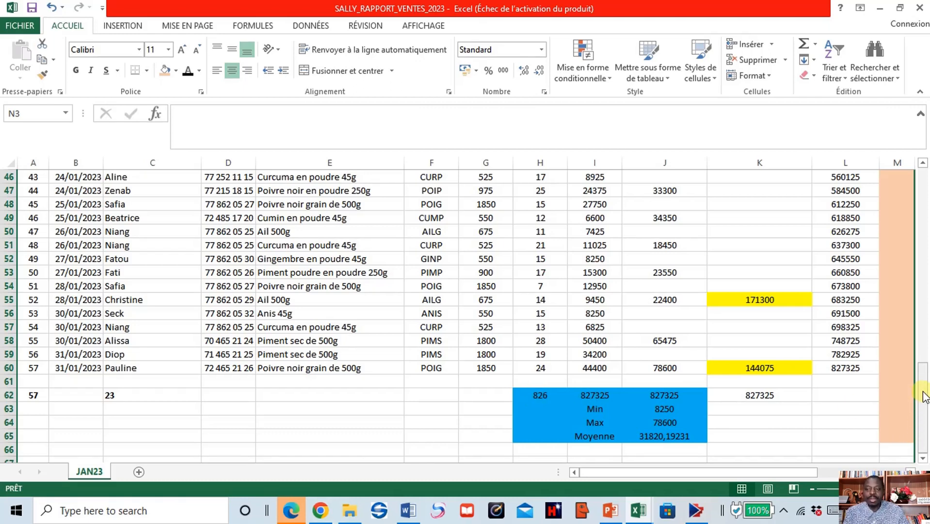
{"action": "left_click_drag", "start_coordinate": [926, 383], "coordinate": [927, 188]}
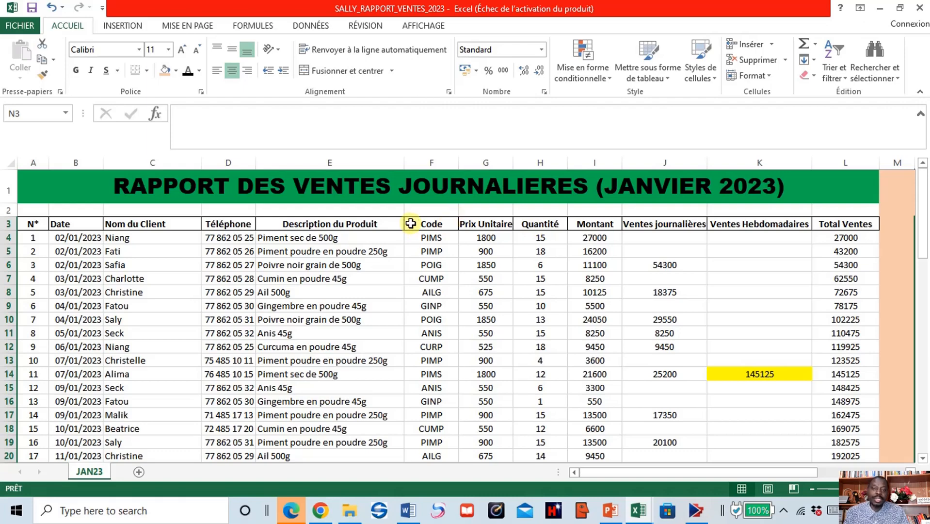
{"action": "left_click_drag", "start_coordinate": [411, 223], "coordinate": [533, 410]}
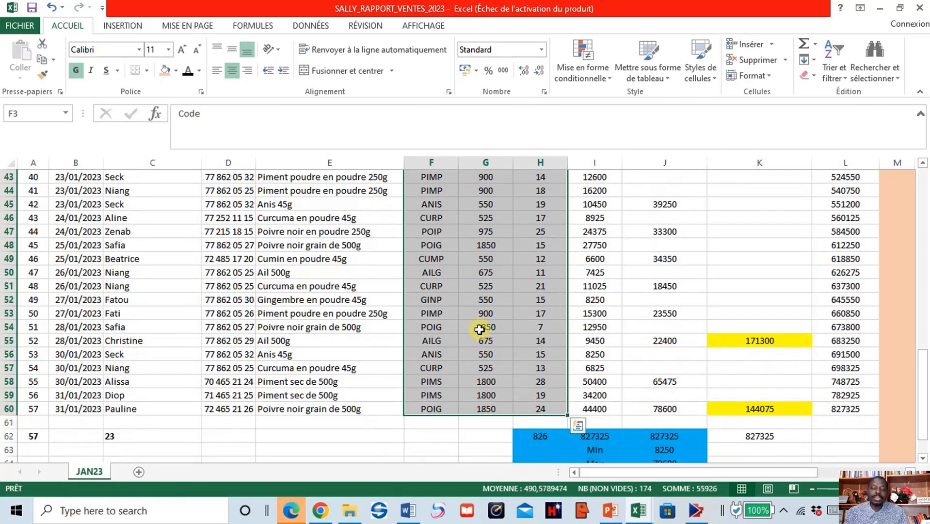
{"action": "right_click", "coordinate": [478, 300]}
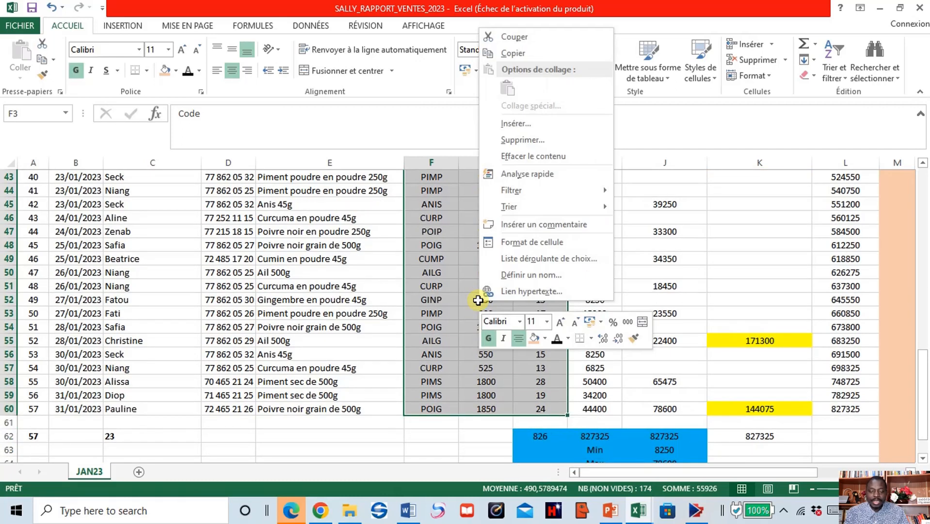
{"action": "left_click", "coordinate": [512, 53]}
{"action": "scroll", "coordinate": [514, 316], "scroll_direction": "up", "scroll_amount": 14}
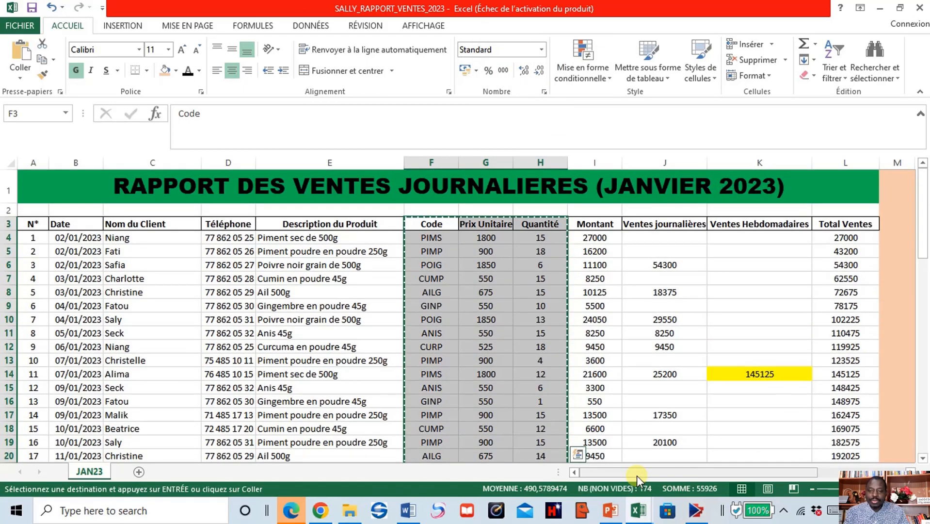
{"action": "left_click_drag", "start_coordinate": [637, 474], "coordinate": [802, 478]}
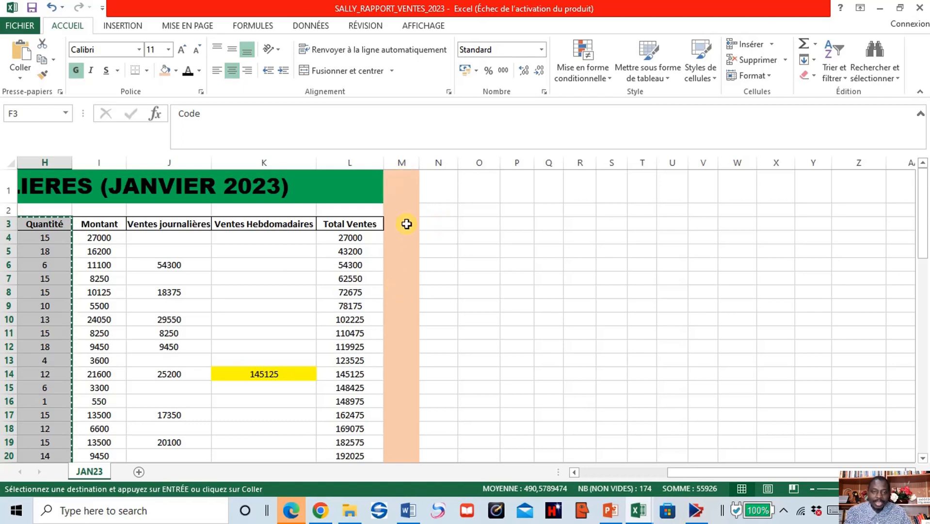
{"action": "left_click", "coordinate": [437, 223]}
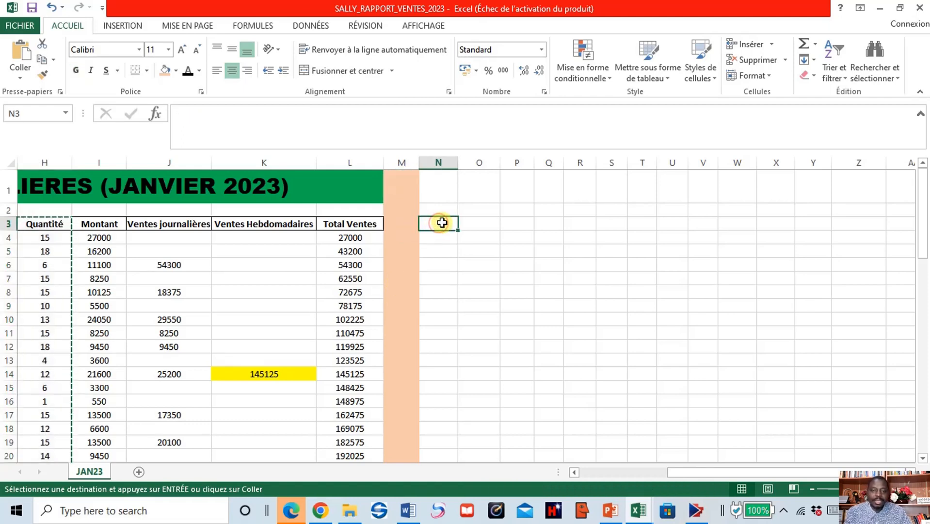
{"action": "right_click", "coordinate": [442, 222]}
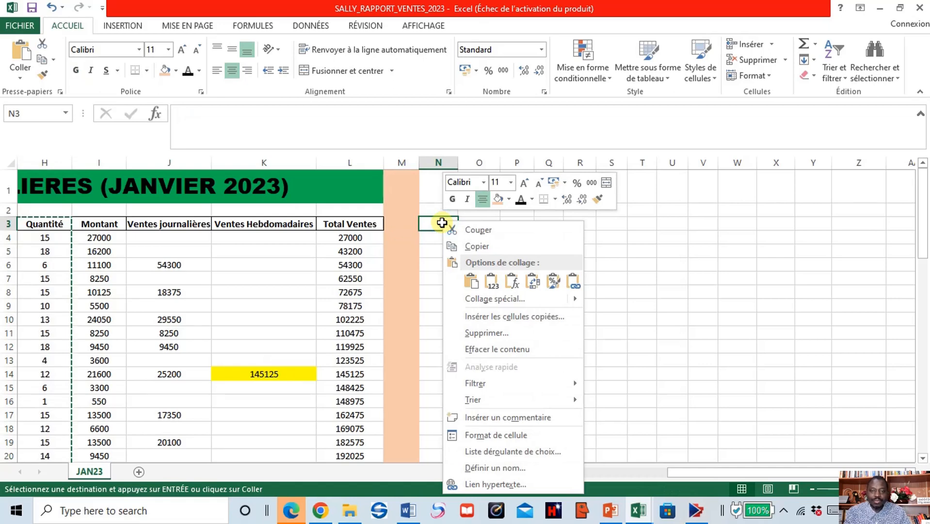
{"action": "left_click", "coordinate": [491, 281]}
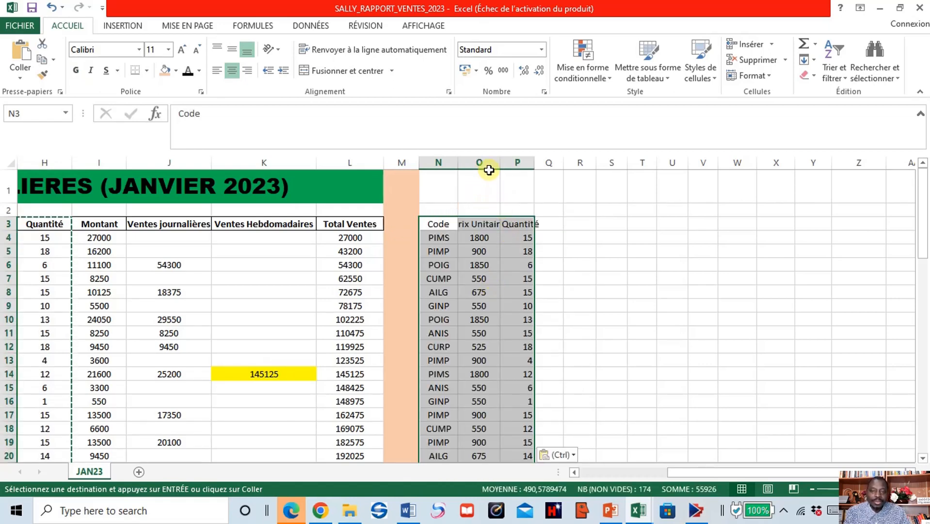
Delete the pasted Prix Unitaire column beside the Code column and narrow the remaining Quantité column to its heading.
{"action": "left_click_drag", "start_coordinate": [498, 165], "coordinate": [557, 162]}
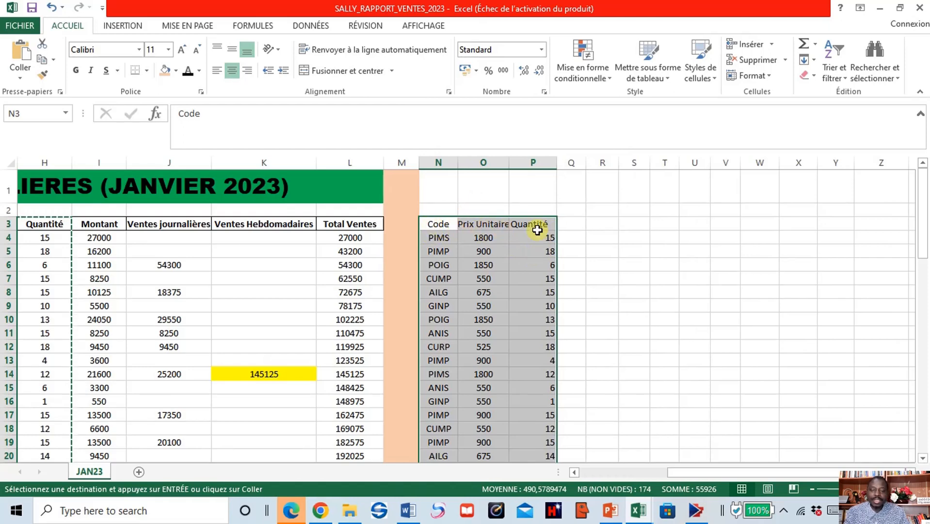
{"action": "left_click", "coordinate": [473, 156]}
{"action": "right_click", "coordinate": [474, 203]}
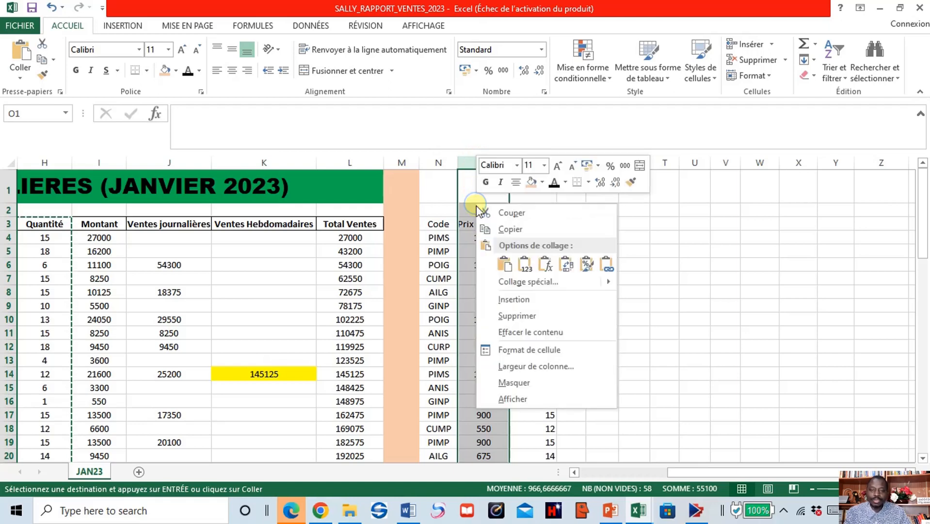
{"action": "left_click", "coordinate": [512, 317]}
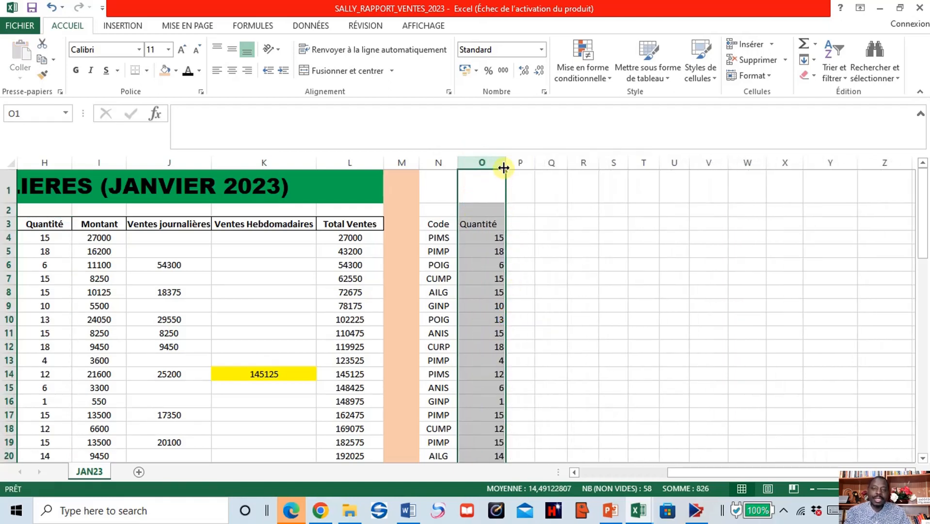
{"action": "left_click_drag", "start_coordinate": [505, 164], "coordinate": [496, 179]}
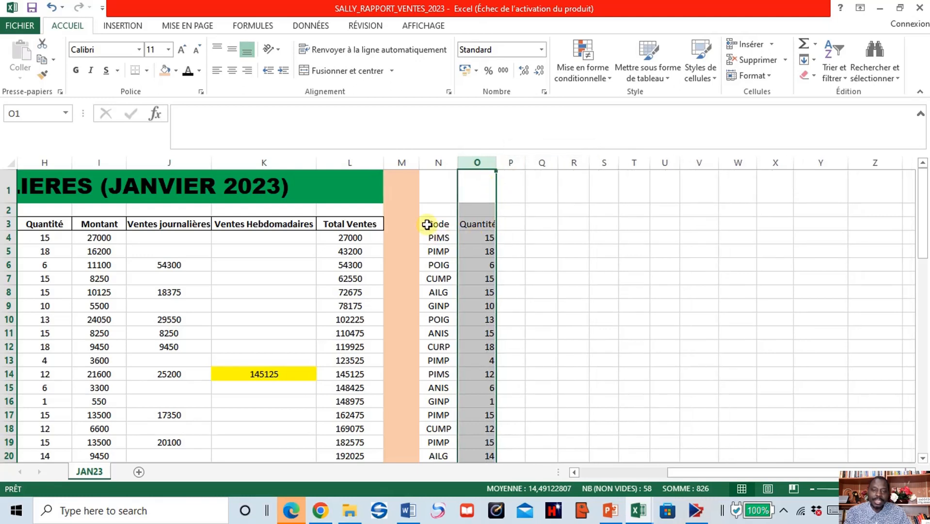
Centre the contents of the pasted Code and Quantité columns in N3:O60.
{"action": "left_click_drag", "start_coordinate": [432, 224], "coordinate": [461, 422]}
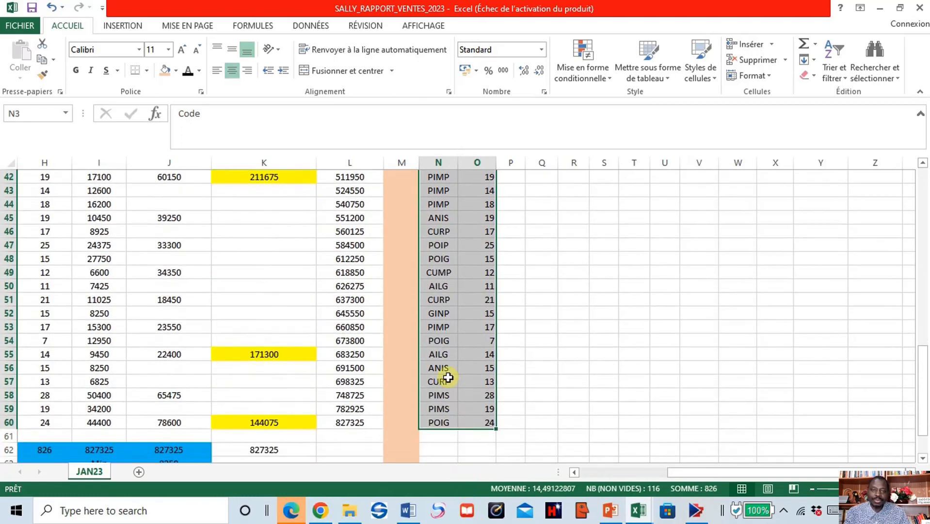
{"action": "left_click", "coordinate": [230, 69]}
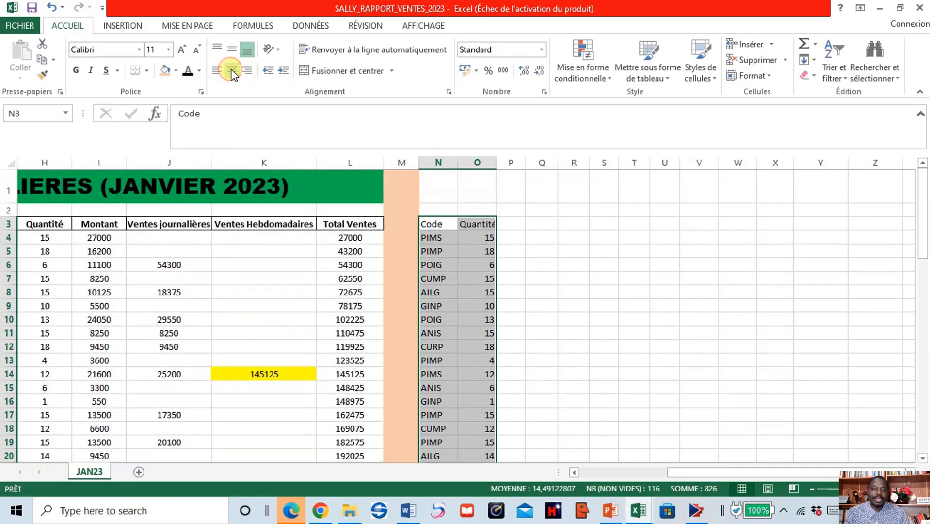
{"action": "left_click", "coordinate": [232, 71]}
{"action": "left_click", "coordinate": [737, 291]}
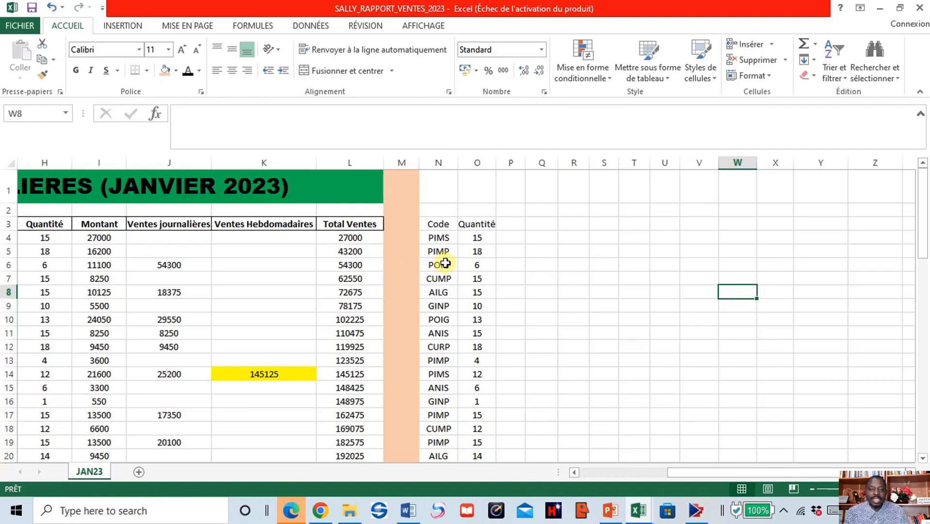
Enter the product codes PIMS, PIMP, POIG, POIP and AILG as headings in cells Q3 to U3.
{"action": "left_click", "coordinate": [541, 225]}
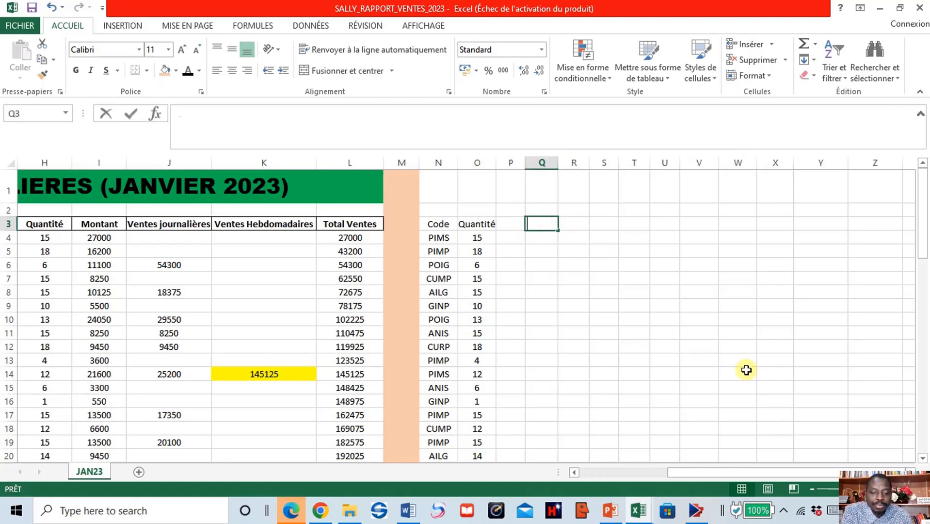
{"action": "type", "text": "PIMS"}
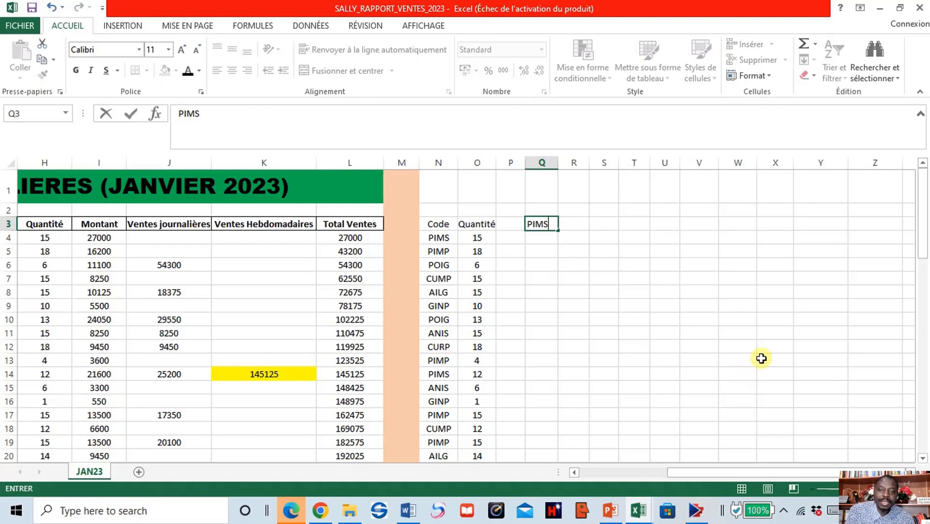
{"action": "left_click", "coordinate": [583, 223]}
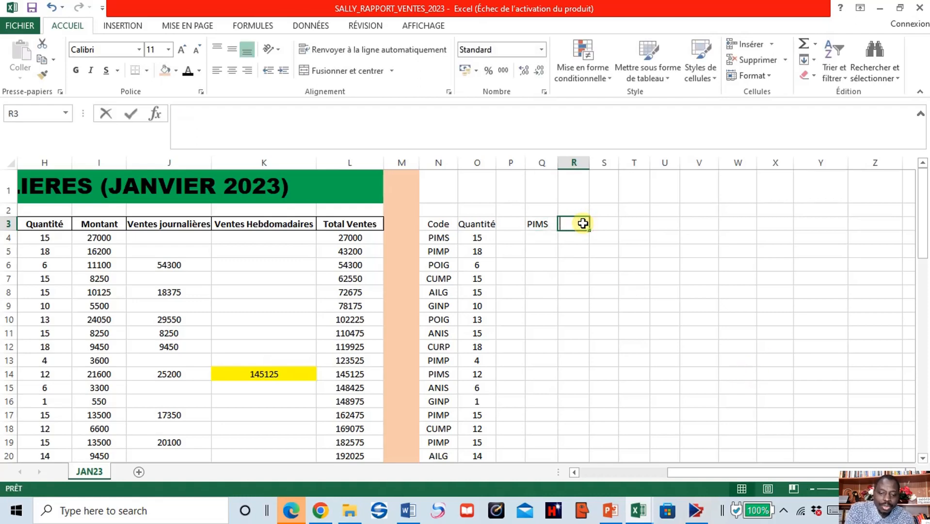
{"action": "type", "text": "PIMP"}
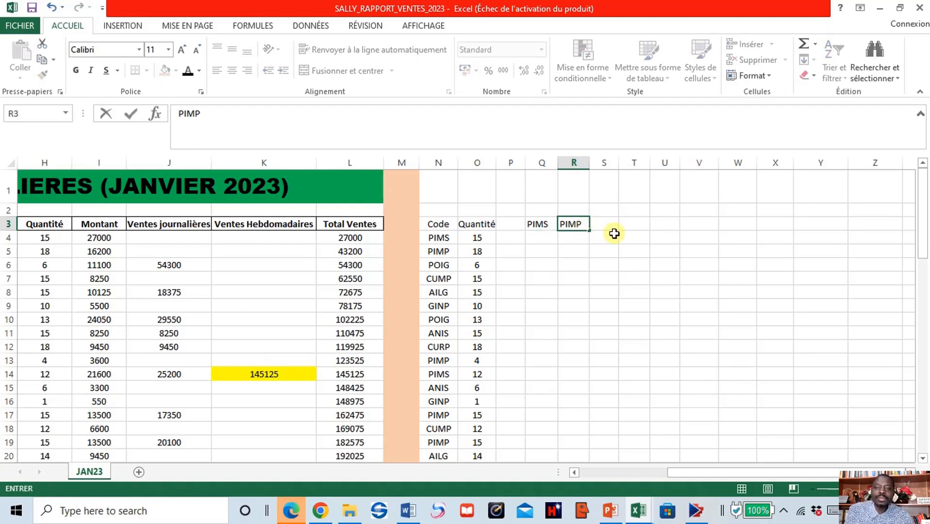
{"action": "left_click", "coordinate": [600, 223]}
{"action": "type", "text": "POI"}
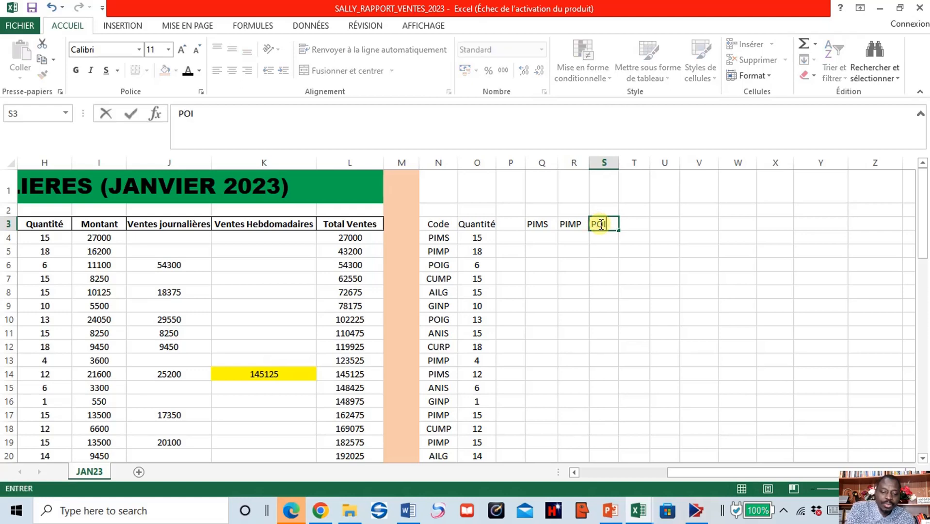
{"action": "type", "text": "G"}
{"action": "left_click", "coordinate": [633, 223]}
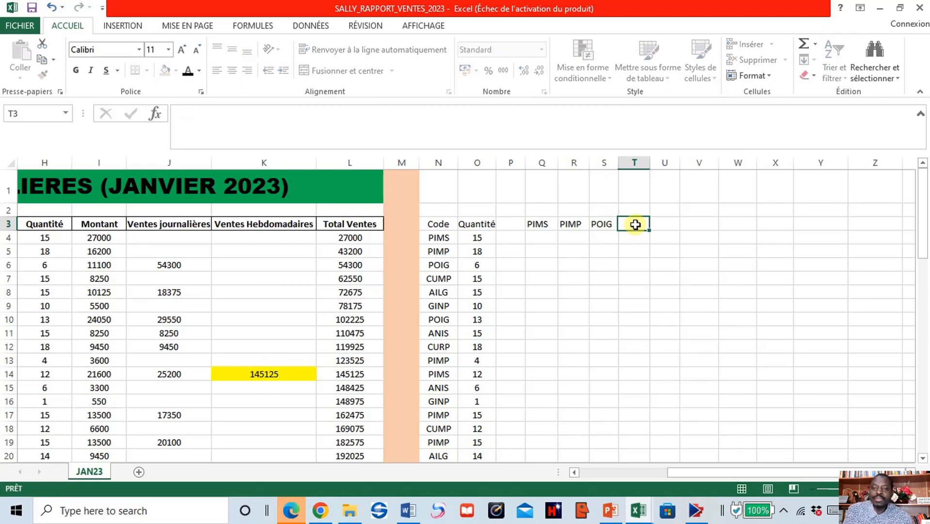
{"action": "type", "text": "POIP"}
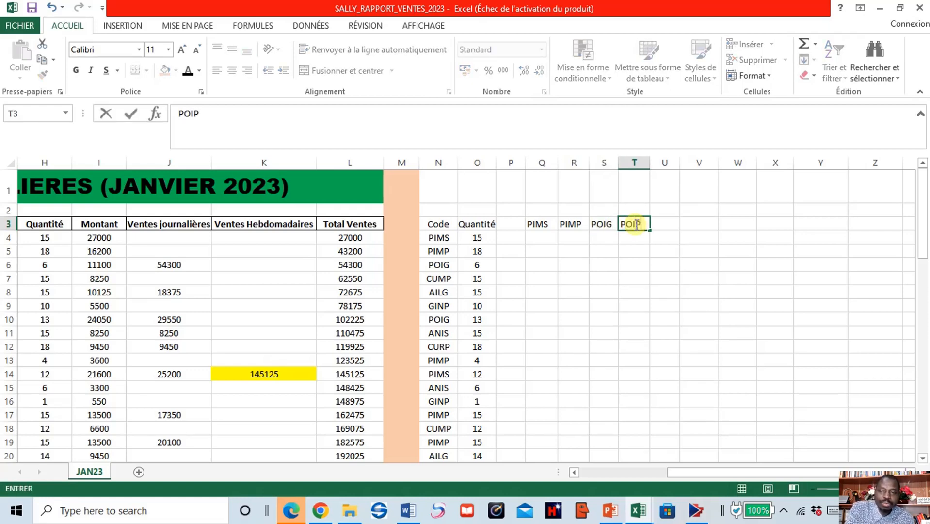
{"action": "left_click", "coordinate": [664, 223]}
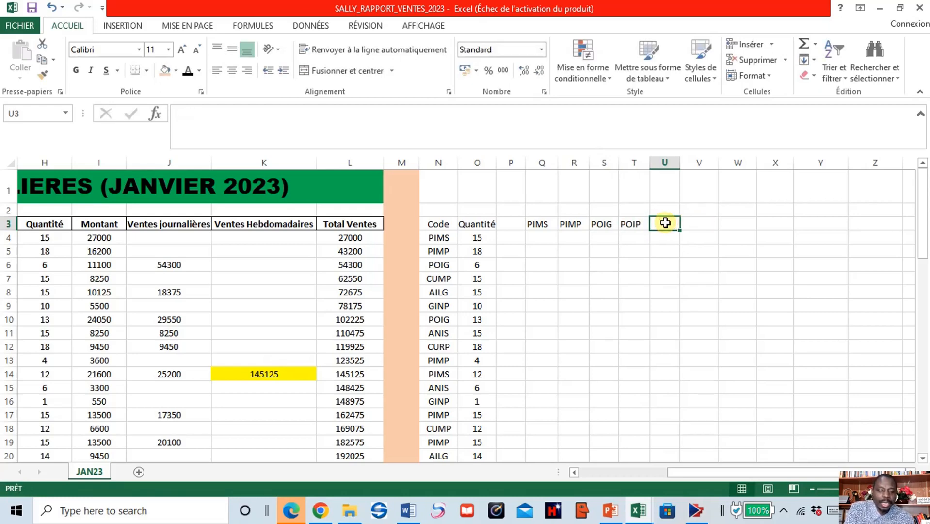
{"action": "type", "text": "AILG"}
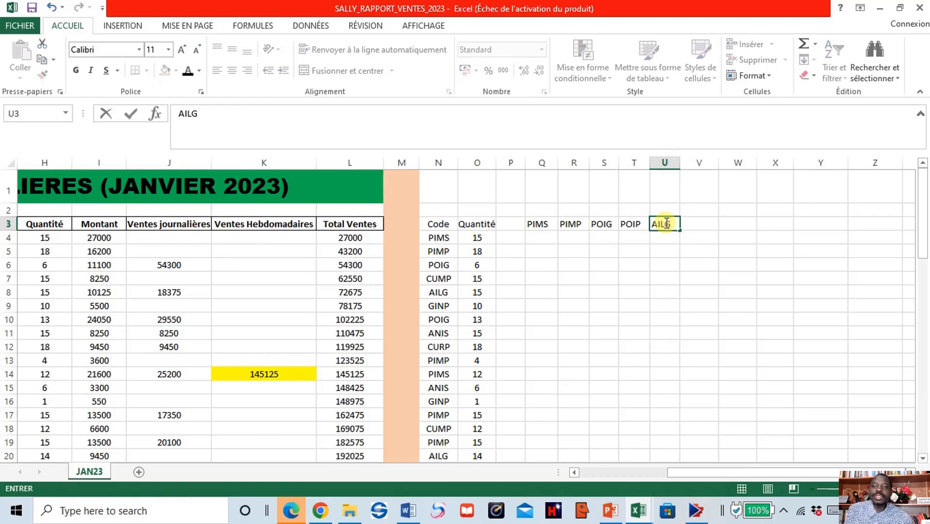
Continue the heading row with the product codes ANIS, GINP, CUMP and CURP in cells V3 to Y3.
{"action": "left_click", "coordinate": [699, 223]}
{"action": "type", "text": "A"}
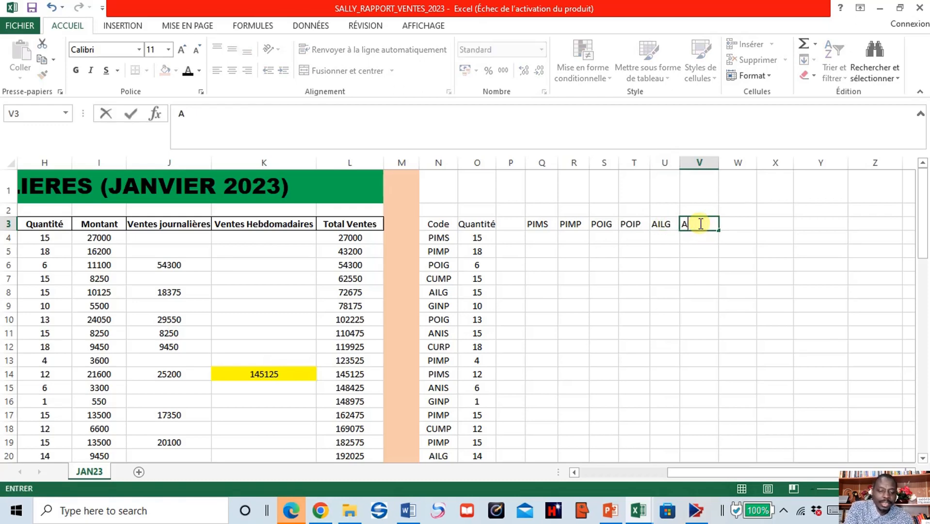
{"action": "type", "text": "NIS"}
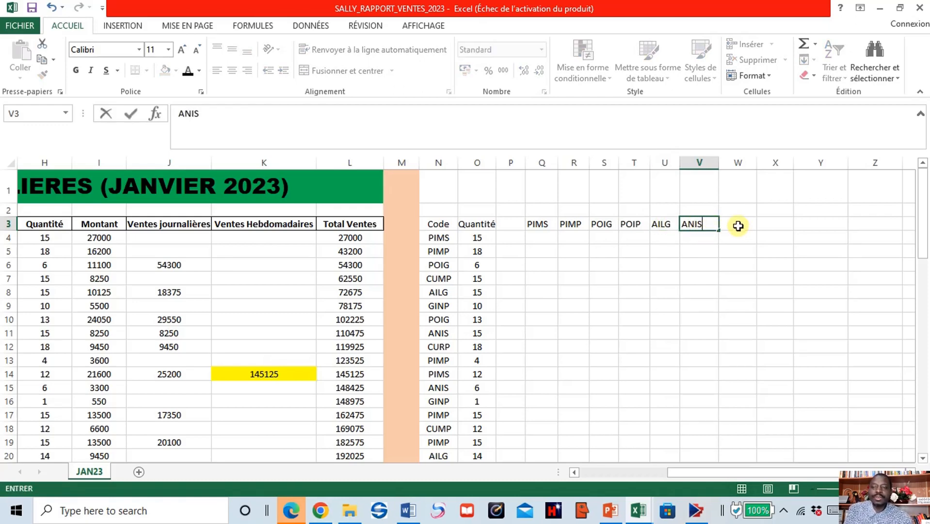
{"action": "left_click", "coordinate": [737, 224]}
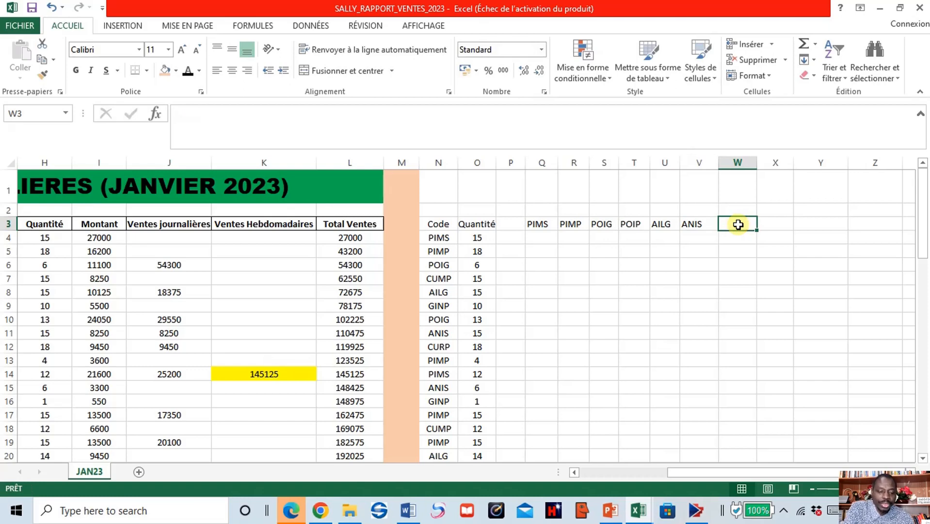
{"action": "type", "text": "GINP"}
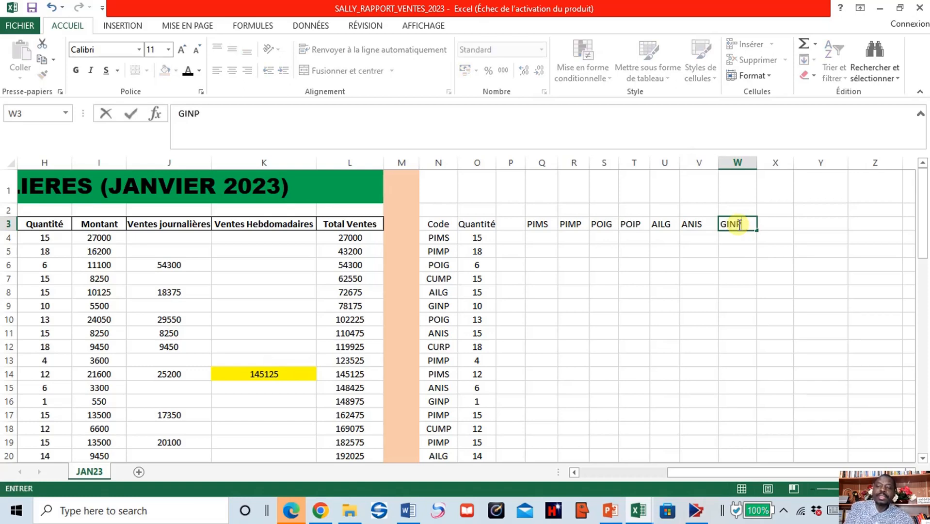
{"action": "left_click", "coordinate": [774, 224]}
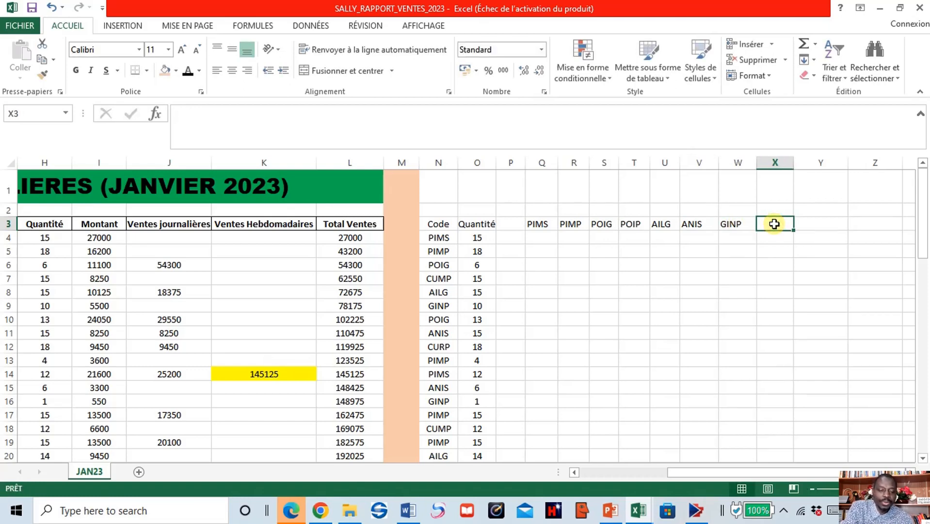
{"action": "type", "text": "CU"}
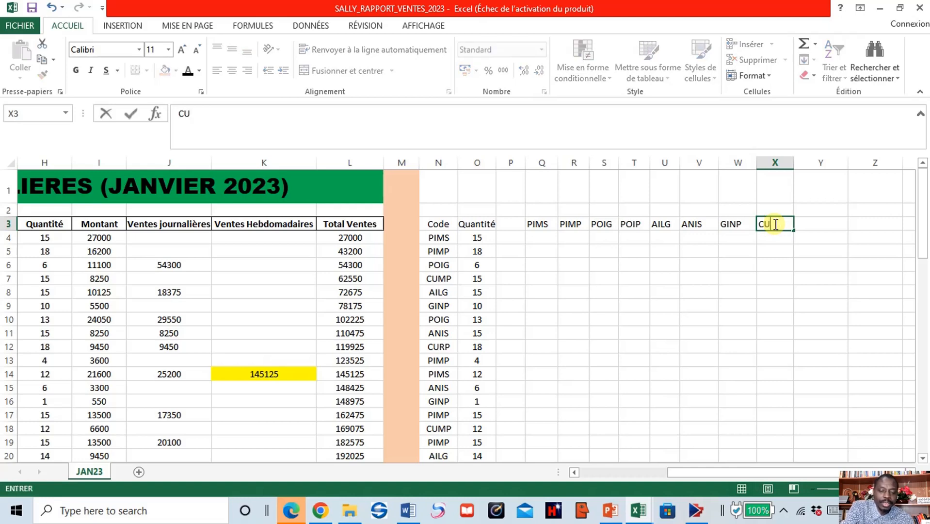
{"action": "type", "text": "MP"}
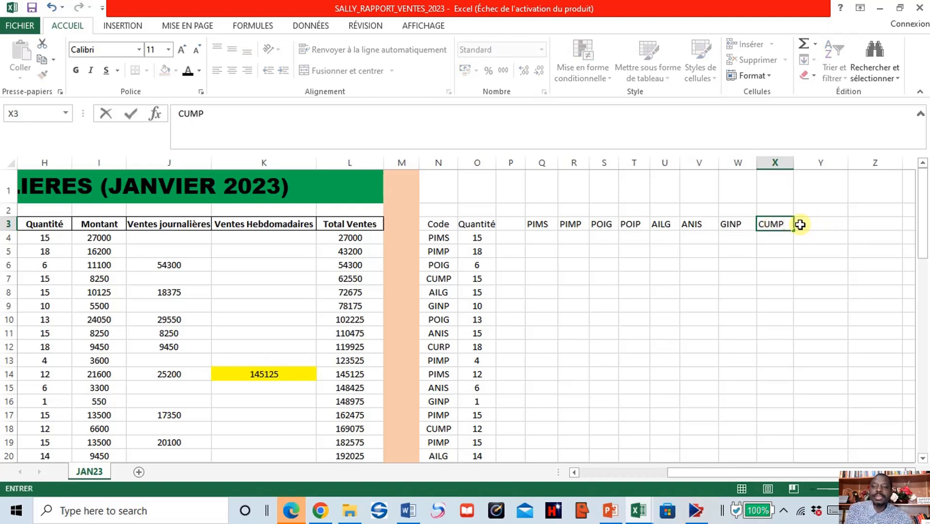
{"action": "left_click", "coordinate": [800, 223]}
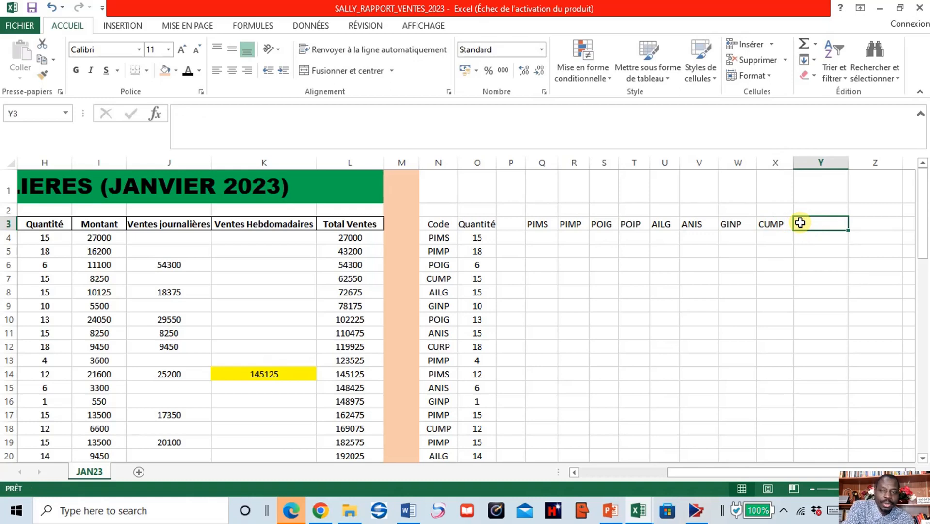
{"action": "type", "text": "C"}
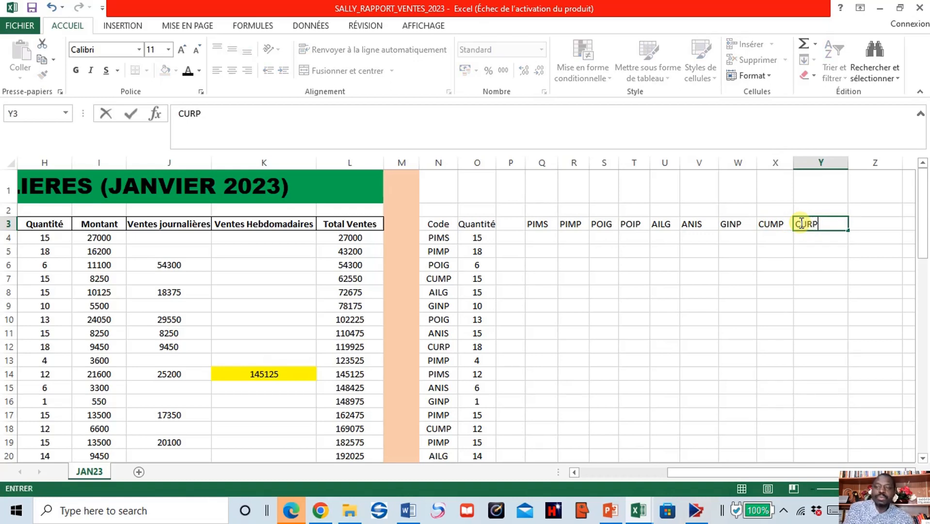
{"action": "type", "text": "URP"}
{"action": "left_click", "coordinate": [857, 206]}
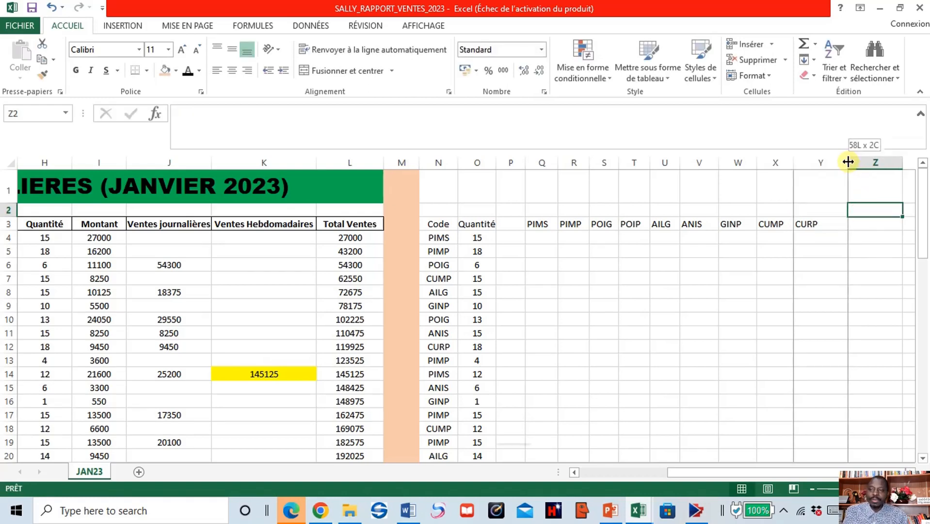
Narrow column Y to fit its CURP heading, and enter the first PIMS quantity, 15, in Q4.
{"action": "left_click_drag", "start_coordinate": [848, 162], "coordinate": [830, 182]}
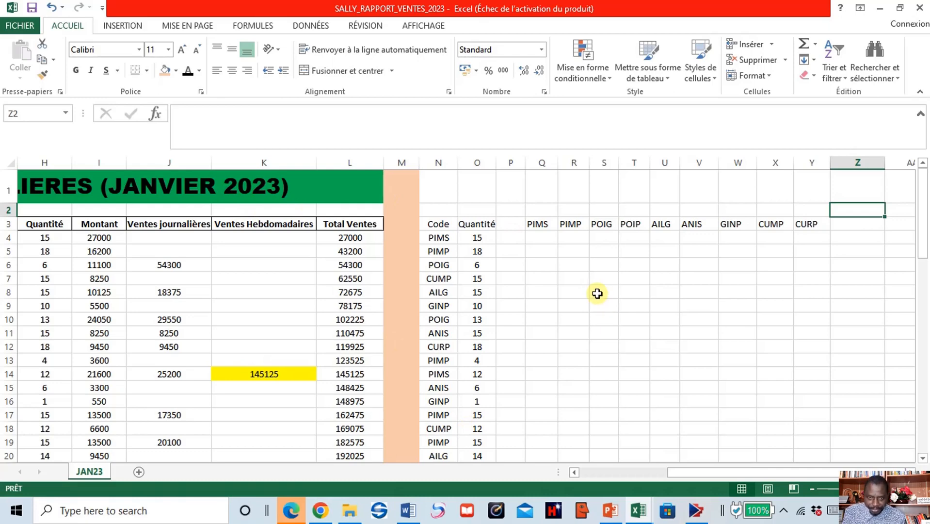
{"action": "left_click", "coordinate": [535, 237]}
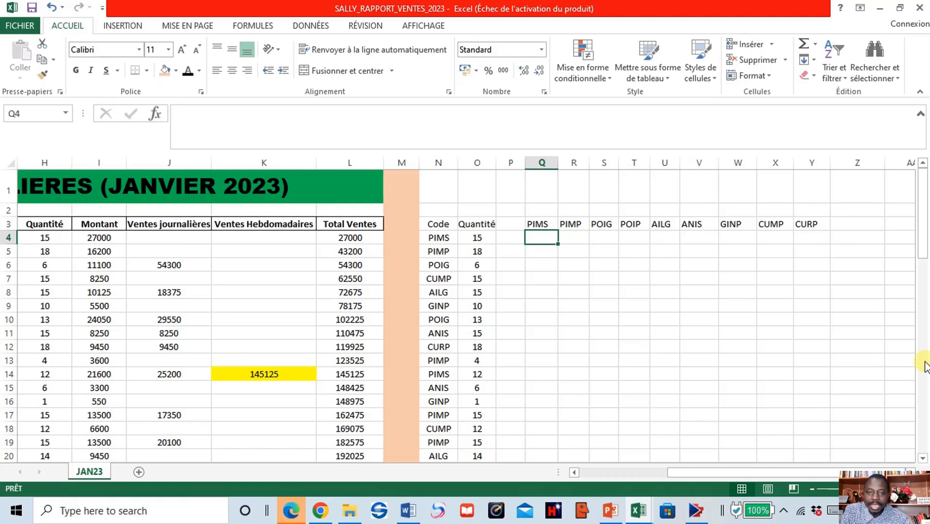
{"action": "type", "text": "1"}
{"action": "key", "text": "Return"}
Enter the PIMS quantity 12 in Q14, on the row of the matching sale.
{"action": "key", "text": "Return"}
{"action": "key", "text": "Return"}
{"action": "key", "text": "Return"}
{"action": "key", "text": "Return"}
{"action": "key", "text": "Return"}
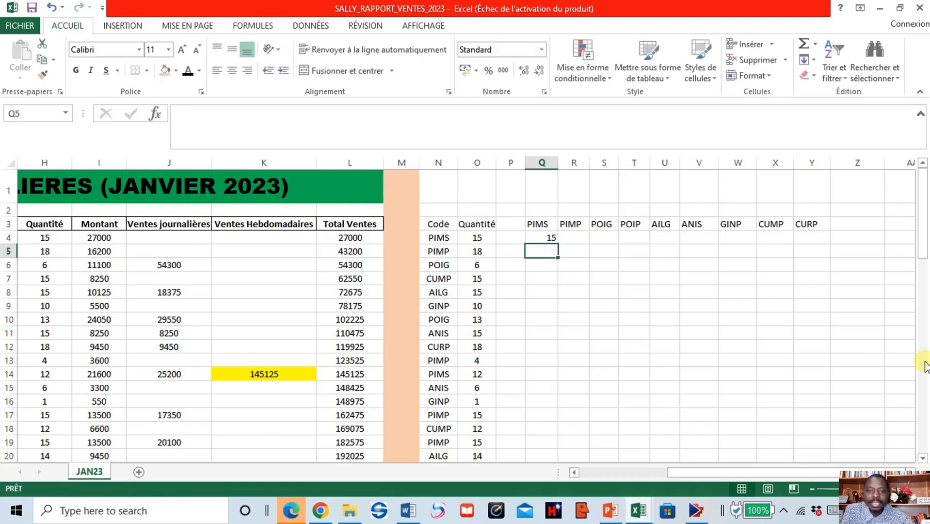
{"action": "key", "text": "Return"}
{"action": "key", "text": "Return"}
{"action": "key", "text": "Return"}
{"action": "key", "text": "Return"}
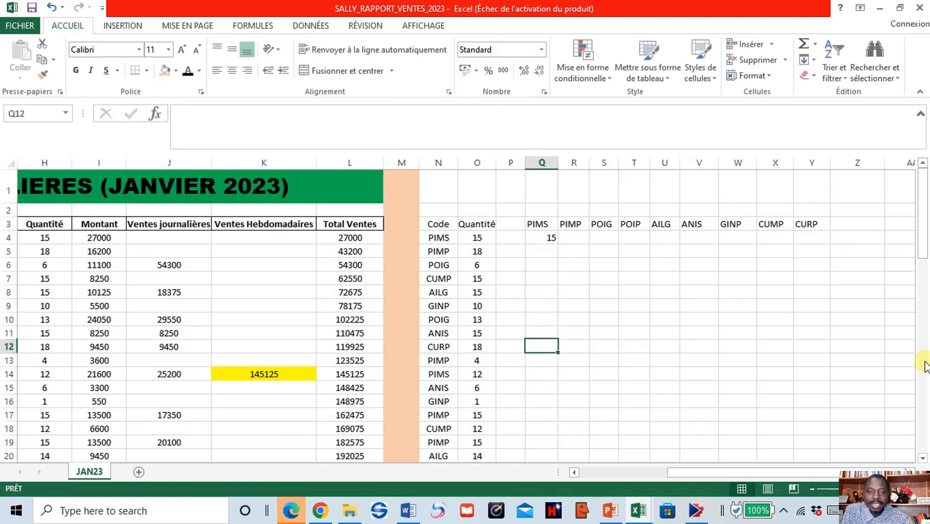
{"action": "type", "text": "12"}
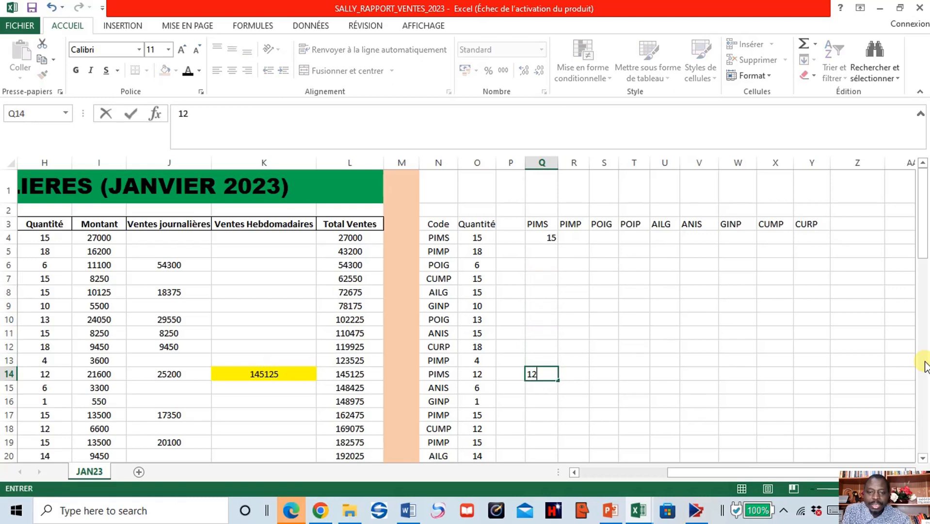
{"action": "key", "text": "Return"}
Enter the PIMS quantity 25 in Q25, level with its sale row.
{"action": "key", "text": "Return"}
{"action": "key", "text": "Return"}
{"action": "key", "text": "Return"}
{"action": "key", "text": "Return"}
{"action": "key", "text": "Return"}
{"action": "key", "text": "Return"}
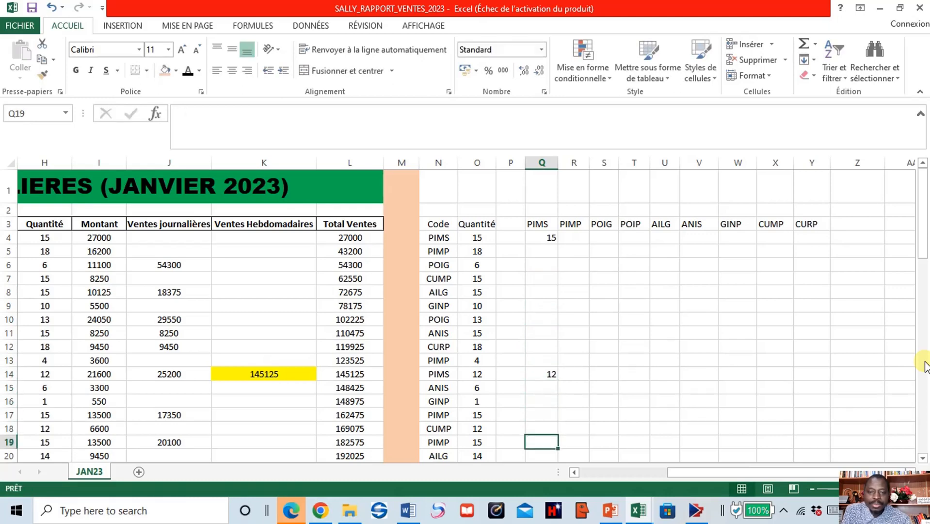
{"action": "key", "text": "Return"}
{"action": "key", "text": "Return"}
{"action": "key", "text": "Return"}
{"action": "key", "text": "Return"}
{"action": "key", "text": "Return"}
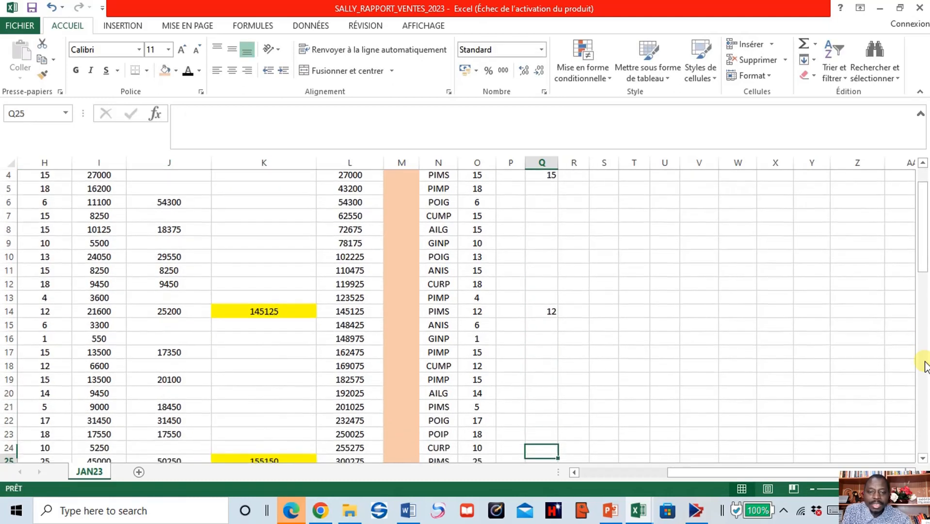
{"action": "key", "text": "Up"}
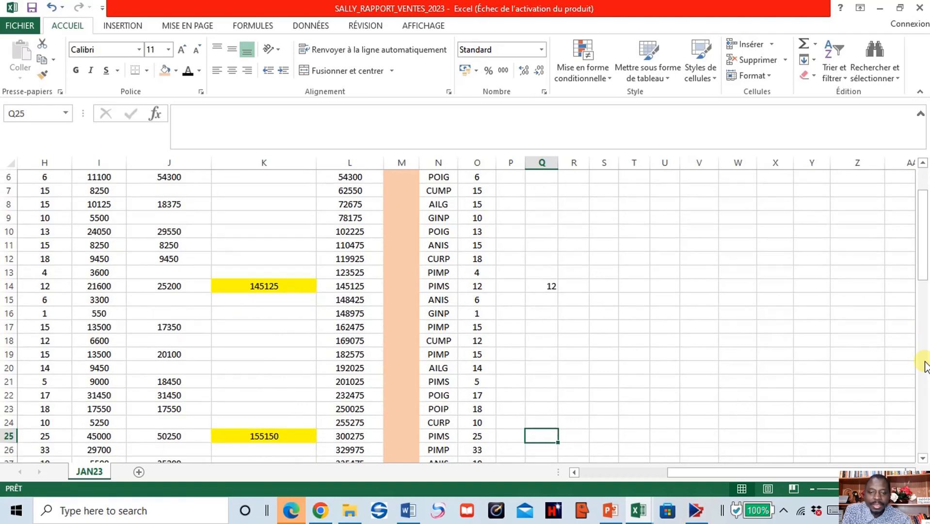
{"action": "type", "text": "25"}
{"action": "key", "text": "Return"}
Enter the PIMS quantity 18 in Q36 beside the matching sale.
{"action": "key", "text": "Return"}
{"action": "key", "text": "Return"}
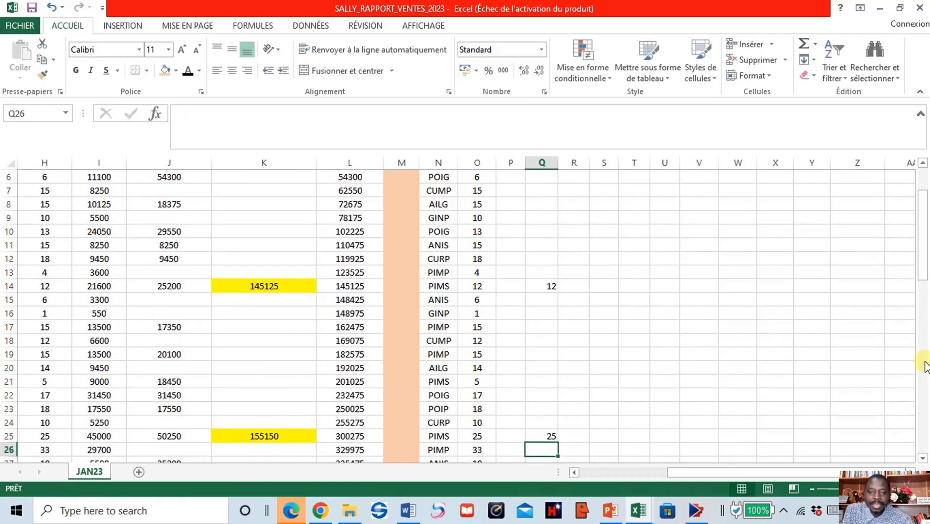
{"action": "key", "text": "Down"}
{"action": "key", "text": "Down"}
{"action": "key", "text": "Down"}
{"action": "key", "text": "Down"}
{"action": "key", "text": "Down"}
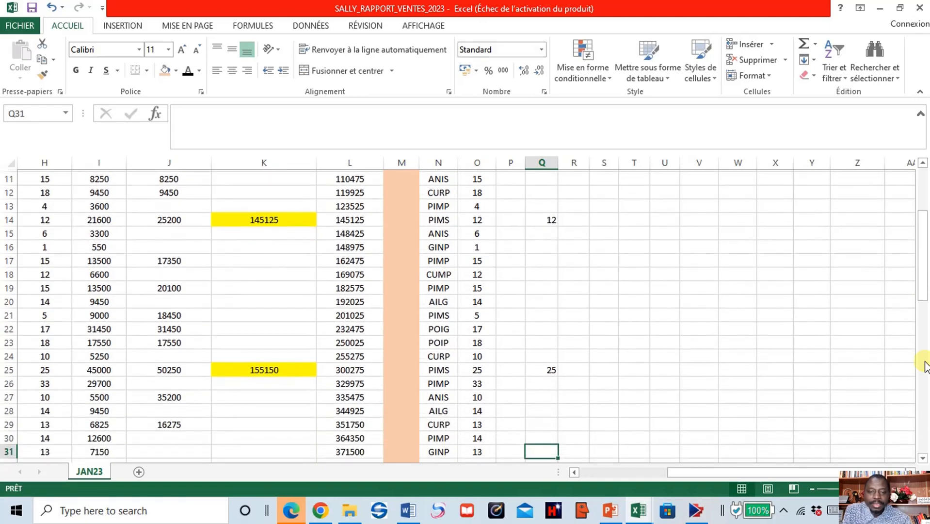
{"action": "key", "text": "Down"}
{"action": "key", "text": "Down"}
{"action": "key", "text": "Down"}
{"action": "key", "text": "Down"}
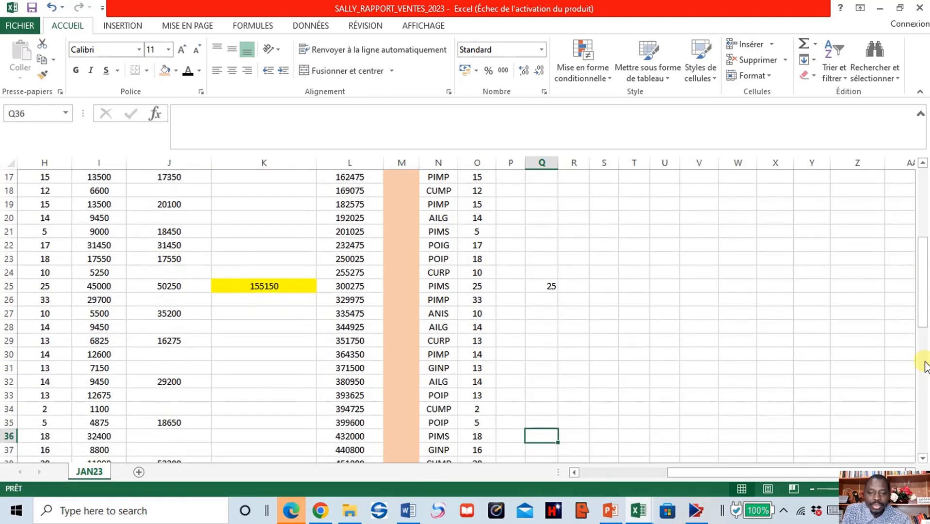
{"action": "type", "text": "18"}
{"action": "key", "text": "Down"}
Enter the last two PIMS quantities, 28 in Q58 and 19 in Q59.
{"action": "key", "text": "Down"}
{"action": "key", "text": "Down"}
{"action": "key", "text": "Down"}
{"action": "key", "text": "Down"}
{"action": "key", "text": "Down"}
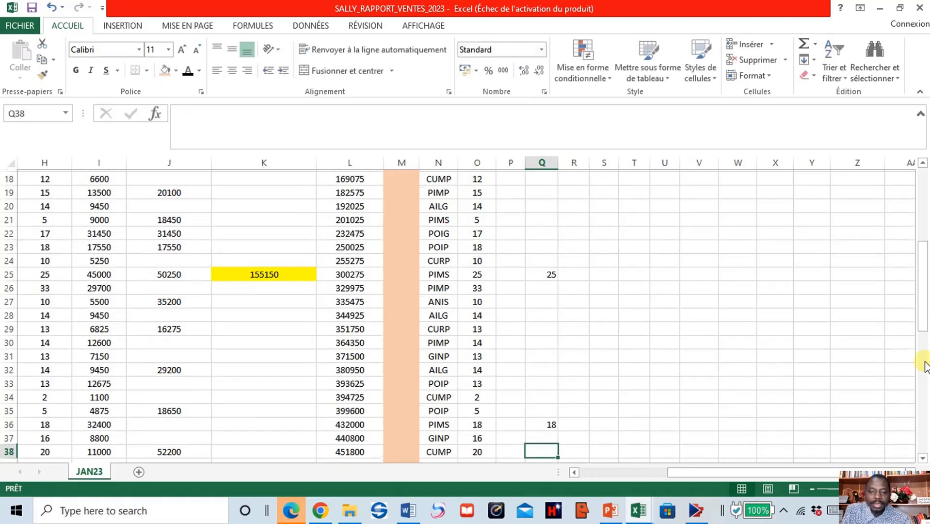
{"action": "key", "text": "Down"}
{"action": "key", "text": "Down"}
{"action": "key", "text": "Down"}
{"action": "key", "text": "Down"}
{"action": "key", "text": "Down"}
{"action": "key", "text": "Down"}
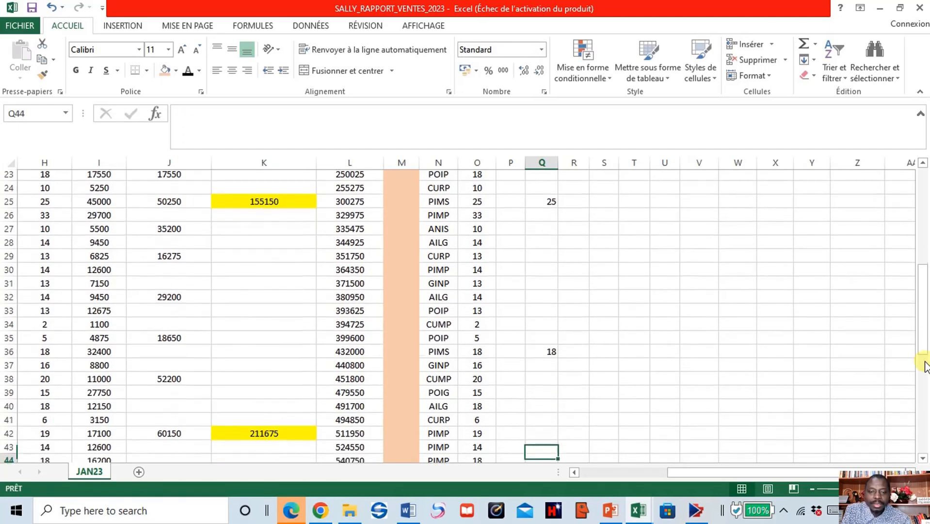
{"action": "key", "text": "Down"}
{"action": "key", "text": "Down"}
{"action": "key", "text": "Down"}
{"action": "key", "text": "Down"}
{"action": "key", "text": "Down"}
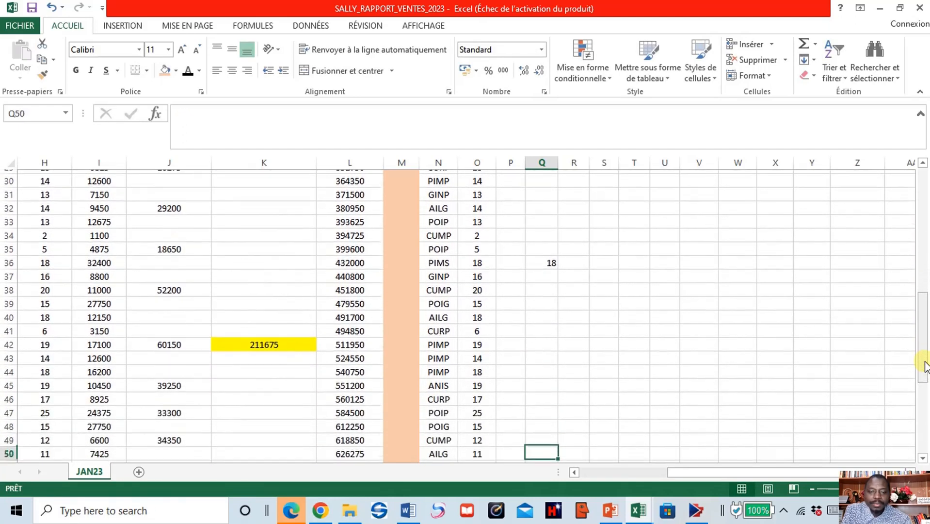
{"action": "key", "text": "Down"}
{"action": "key", "text": "Down"}
{"action": "key", "text": "Down"}
{"action": "key", "text": "Down"}
{"action": "key", "text": "Down"}
{"action": "key", "text": "Down"}
{"action": "key", "text": "Down"}
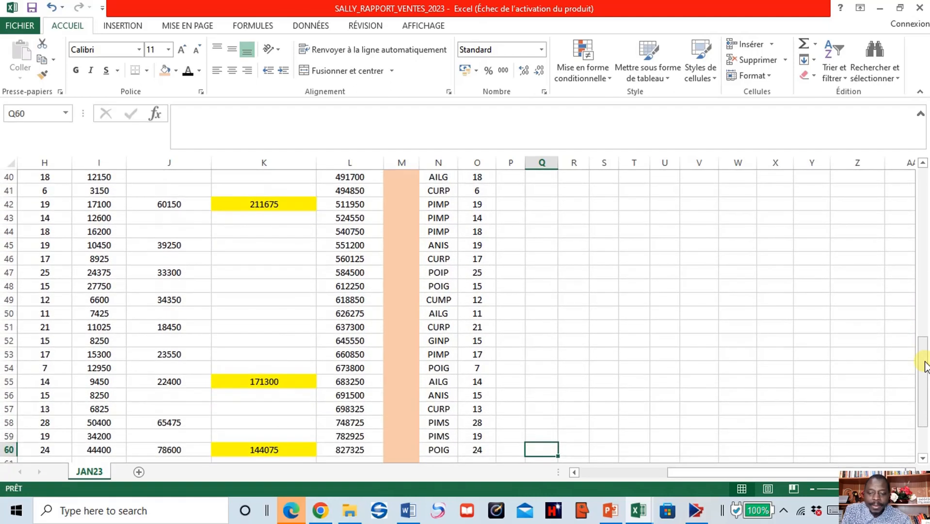
{"action": "type", "text": "1"}
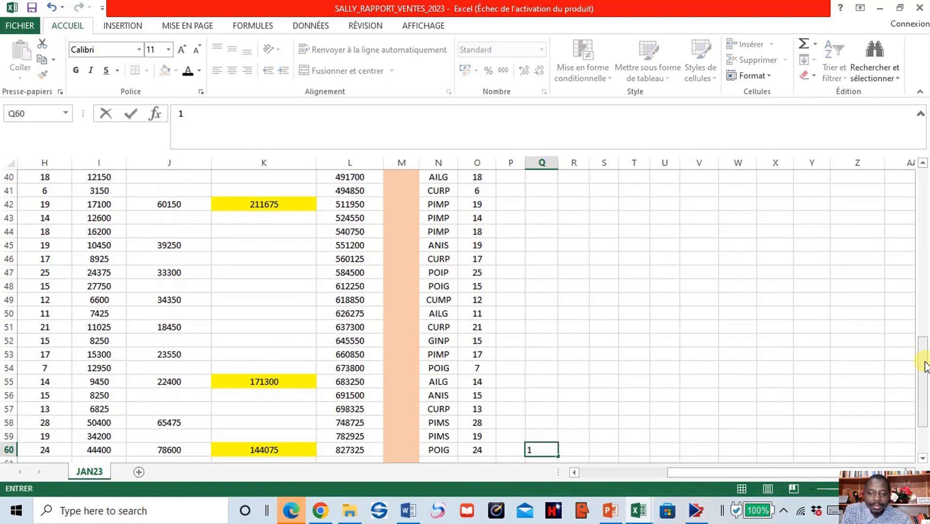
{"action": "key", "text": "BackSpace"}
{"action": "key", "text": "Escape"}
{"action": "key", "text": "Up"}
{"action": "key", "text": "Up"}
{"action": "key", "text": "Up"}
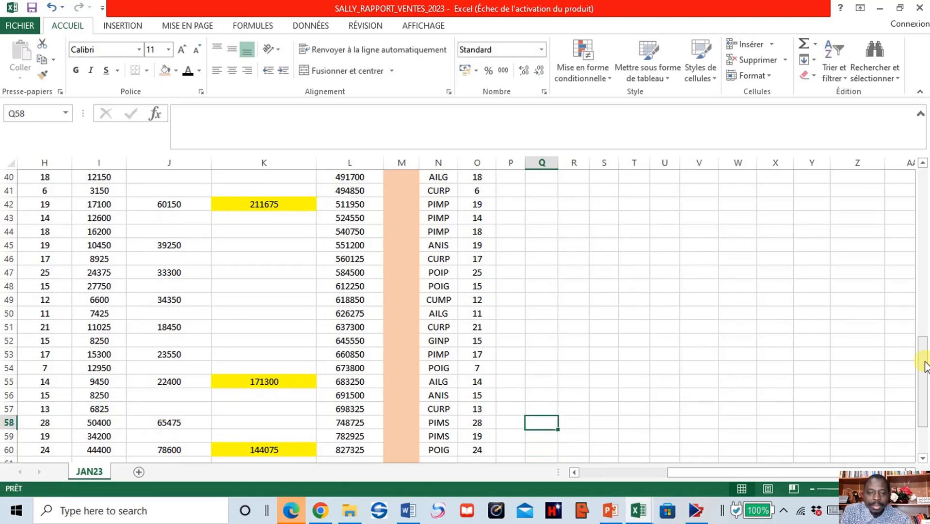
{"action": "key", "text": "Down"}
{"action": "type", "text": "28"}
{"action": "key", "text": "Return"}
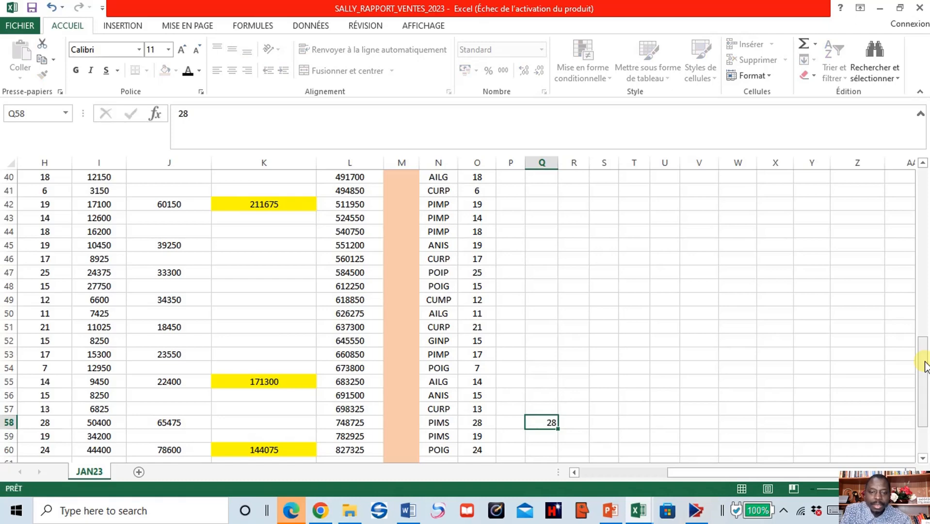
{"action": "type", "text": "19"}
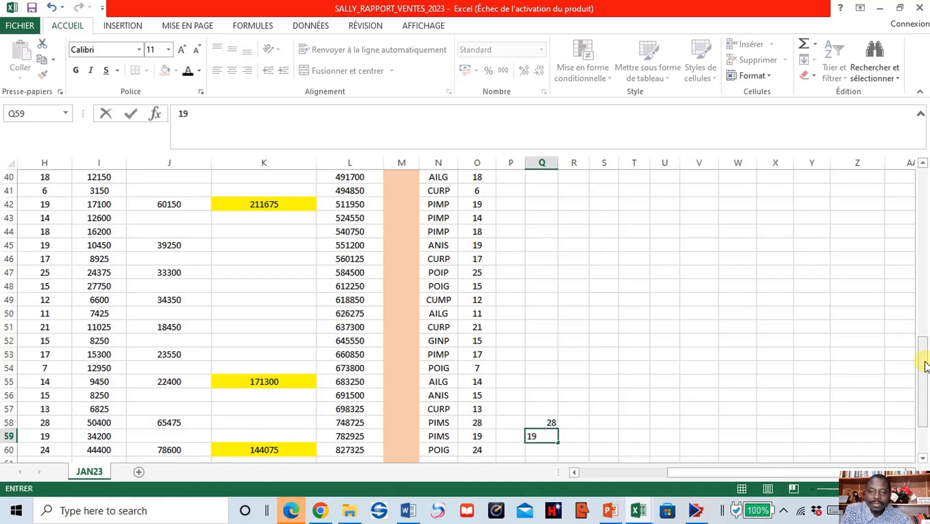
{"action": "key", "text": "Return"}
{"action": "key", "text": "Return"}
{"action": "type", "text": "1"}
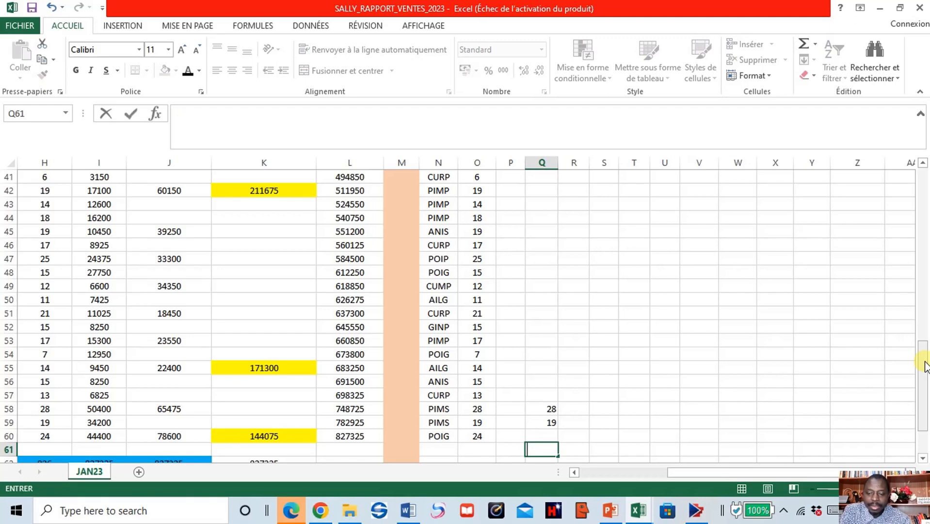
Recheck the PIMS column from the top of the sheet and enter the missed quantity 5 in Q21.
{"action": "key", "text": "Up"}
{"action": "key", "text": "Up"}
{"action": "key", "text": "Up"}
{"action": "key", "text": "Up"}
{"action": "key", "text": "Up"}
{"action": "key", "text": "Up"}
{"action": "key", "text": "Up"}
{"action": "key", "text": "Up"}
{"action": "key", "text": "Up"}
{"action": "key", "text": "Up"}
{"action": "key", "text": "Up"}
{"action": "key", "text": "Up"}
{"action": "key", "text": "Up"}
{"action": "key", "text": "Up"}
{"action": "key", "text": "Up"}
{"action": "key", "text": "Up"}
{"action": "key", "text": "Up"}
{"action": "key", "text": "Up"}
{"action": "key", "text": "Up"}
{"action": "key", "text": "Up"}
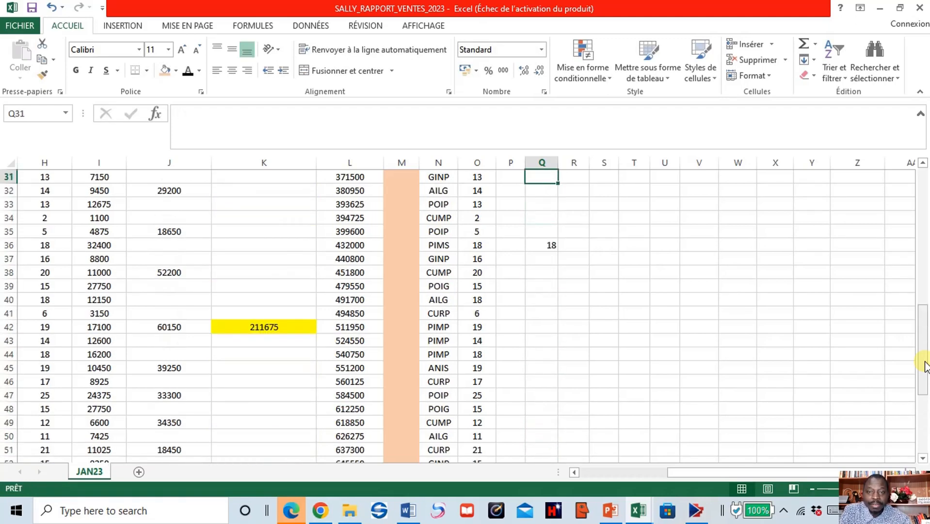
{"action": "key", "text": "Up"}
{"action": "key", "text": "Up"}
{"action": "key", "text": "Up"}
{"action": "key", "text": "Up"}
{"action": "key", "text": "Up"}
{"action": "key", "text": "Up"}
{"action": "key", "text": "Up"}
{"action": "key", "text": "Up"}
{"action": "key", "text": "Up"}
{"action": "key", "text": "Up"}
{"action": "key", "text": "Up"}
{"action": "key", "text": "Up"}
{"action": "key", "text": "Up"}
{"action": "key", "text": "Up"}
{"action": "key", "text": "Up"}
{"action": "key", "text": "Up"}
{"action": "key", "text": "Up"}
{"action": "key", "text": "Up"}
{"action": "key", "text": "Up"}
{"action": "key", "text": "Up"}
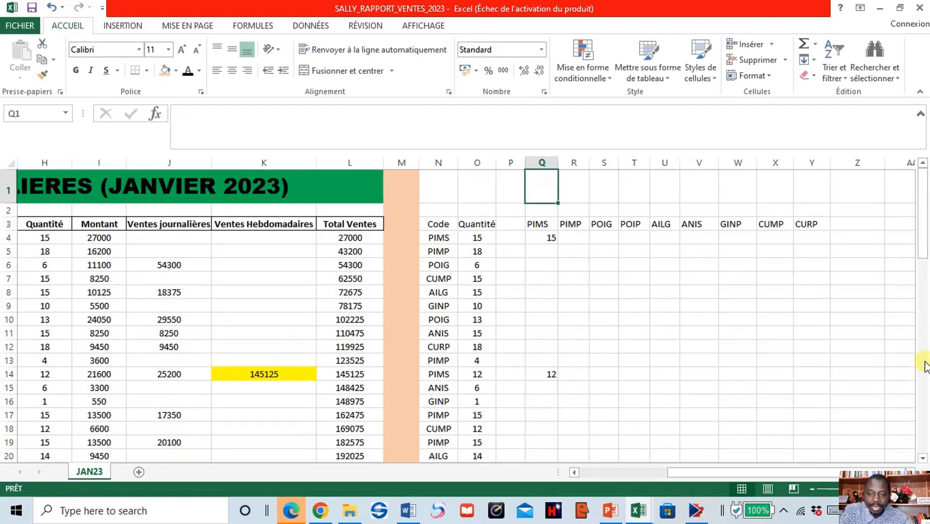
{"action": "key", "text": "Down"}
{"action": "key", "text": "Down"}
{"action": "key", "text": "Down"}
{"action": "key", "text": "Down"}
{"action": "key", "text": "Down"}
{"action": "key", "text": "Down"}
{"action": "key", "text": "Down"}
{"action": "key", "text": "Down"}
{"action": "key", "text": "Down"}
{"action": "key", "text": "Down"}
{"action": "key", "text": "Down"}
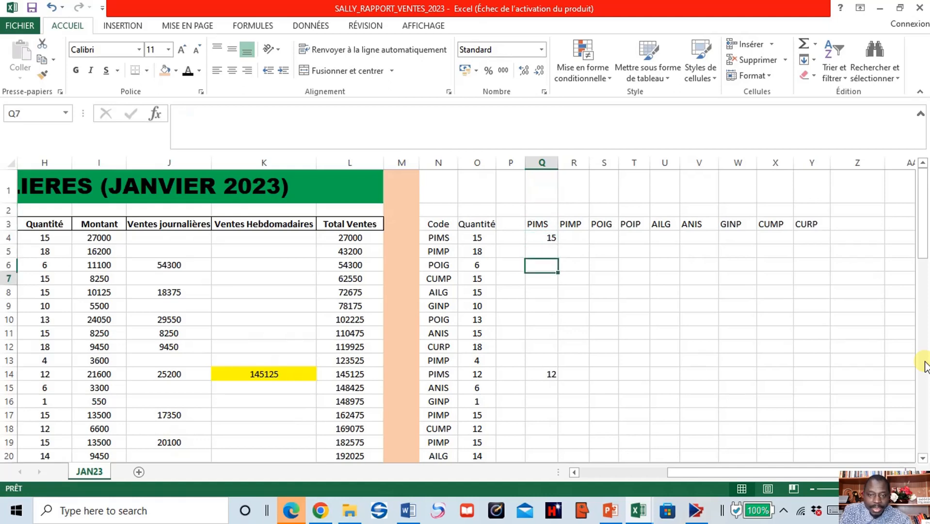
{"action": "key", "text": "Down"}
{"action": "key", "text": "Down"}
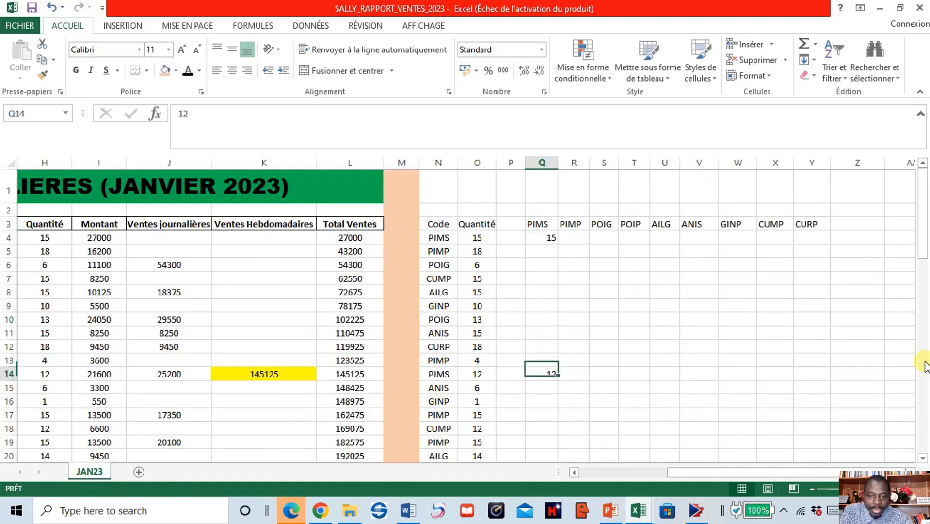
{"action": "key", "text": "Down"}
{"action": "key", "text": "Down"}
{"action": "key", "text": "Down"}
{"action": "key", "text": "Down"}
{"action": "key", "text": "Down"}
{"action": "key", "text": "Down"}
{"action": "key", "text": "Down"}
{"action": "key", "text": "Down"}
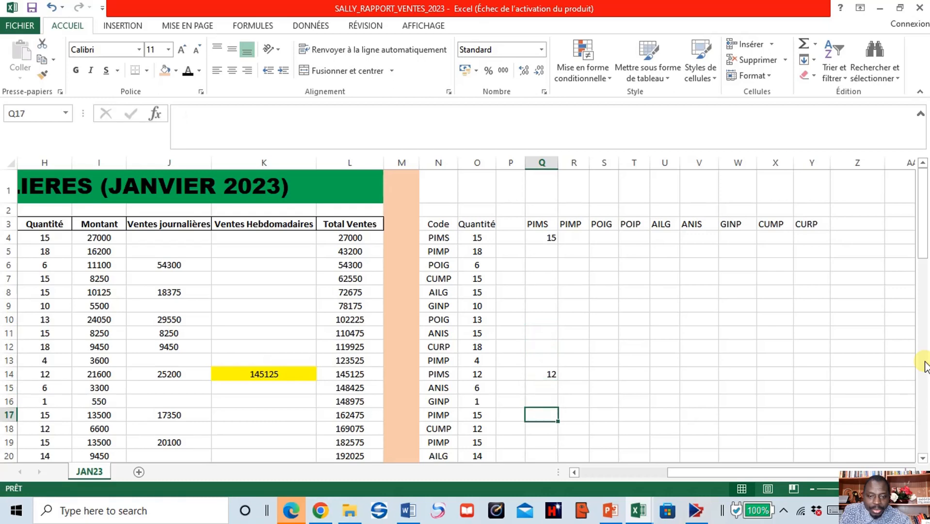
{"action": "key", "text": "Down"}
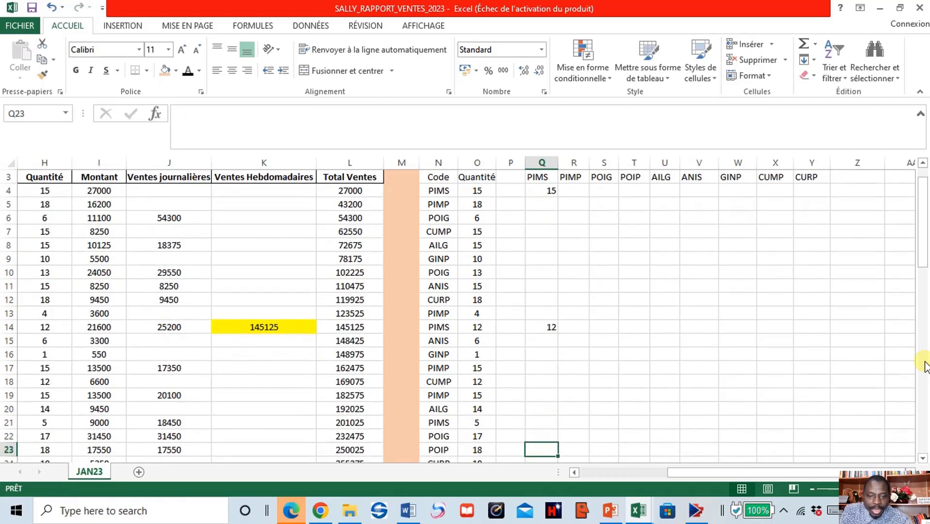
{"action": "key", "text": "Up"}
{"action": "key", "text": "Up"}
{"action": "type", "text": "5"}
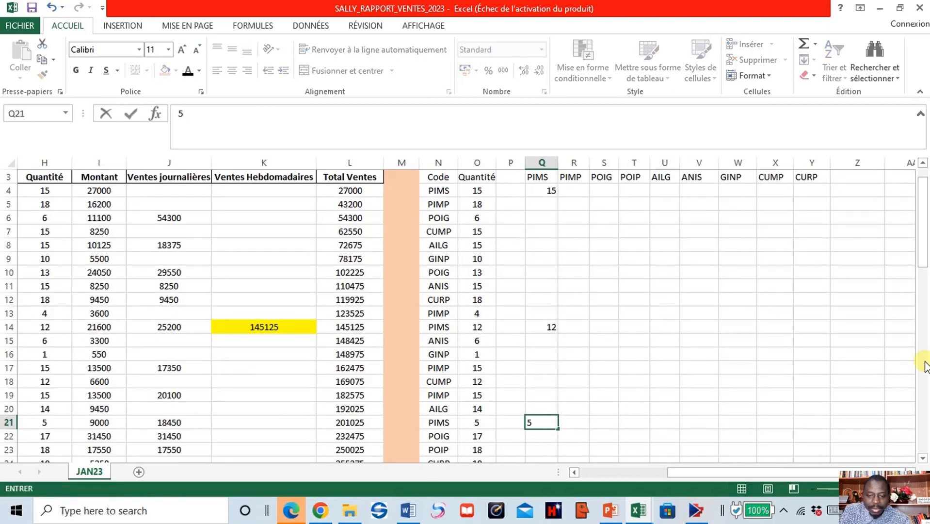
Commit the Q21 entry and re-enter the PIMS quantity 25 in Q25.
{"action": "key", "text": "Down"}
{"action": "key", "text": "Down"}
{"action": "key", "text": "Down"}
{"action": "key", "text": "Down"}
{"action": "type", "text": "25"}
{"action": "key", "text": "Down"}
Recheck the PIMS column against the product codes down to row 60, including 18 in Q36, 28 in Q58 and 19 in Q59.
{"action": "key", "text": "Down"}
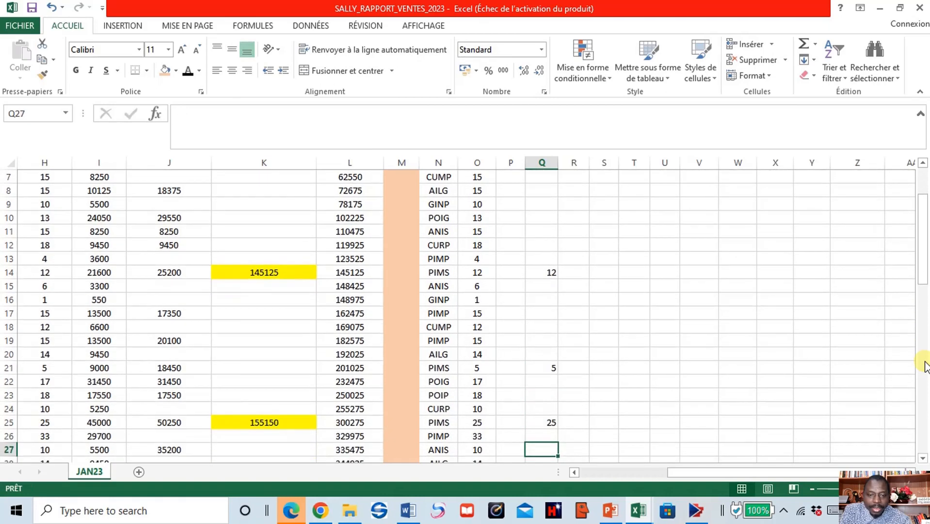
{"action": "key", "text": "Down"}
{"action": "key", "text": "Down"}
{"action": "key", "text": "Down"}
{"action": "key", "text": "Down"}
{"action": "key", "text": "Down"}
{"action": "key", "text": "Down"}
{"action": "key", "text": "Down"}
{"action": "key", "text": "Down"}
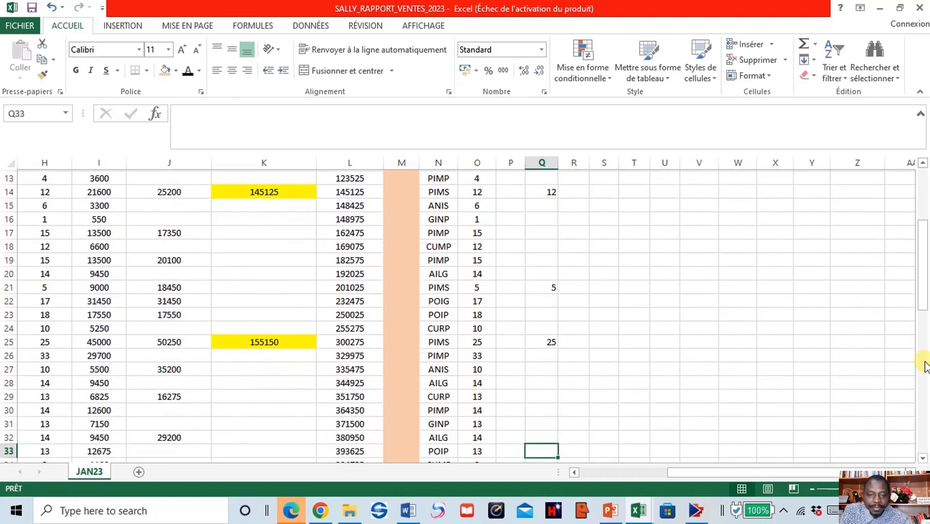
{"action": "key", "text": "Down"}
{"action": "type", "text": "18"}
{"action": "key", "text": "Down"}
{"action": "key", "text": "Down"}
{"action": "key", "text": "Down"}
{"action": "key", "text": "Down"}
{"action": "key", "text": "Down"}
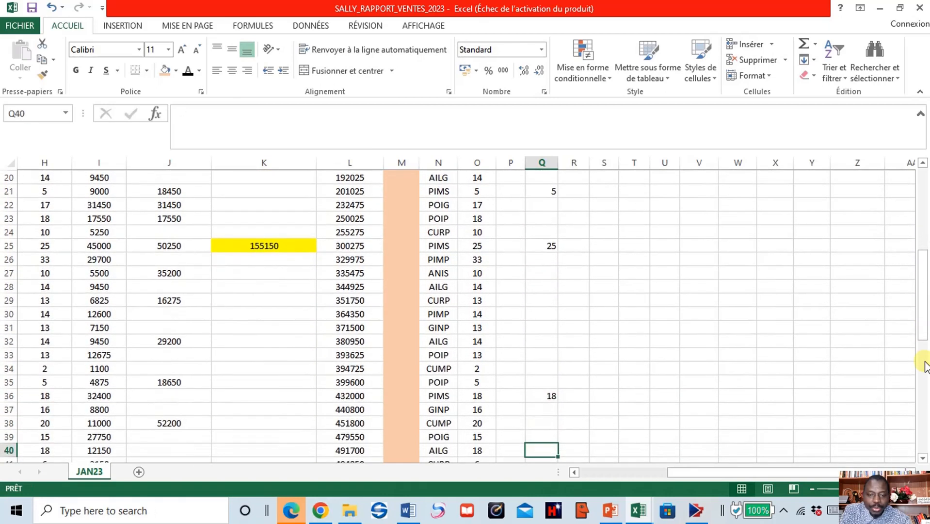
{"action": "key", "text": "Down"}
{"action": "key", "text": "Down"}
{"action": "key", "text": "Down"}
{"action": "key", "text": "Down"}
{"action": "key", "text": "Down"}
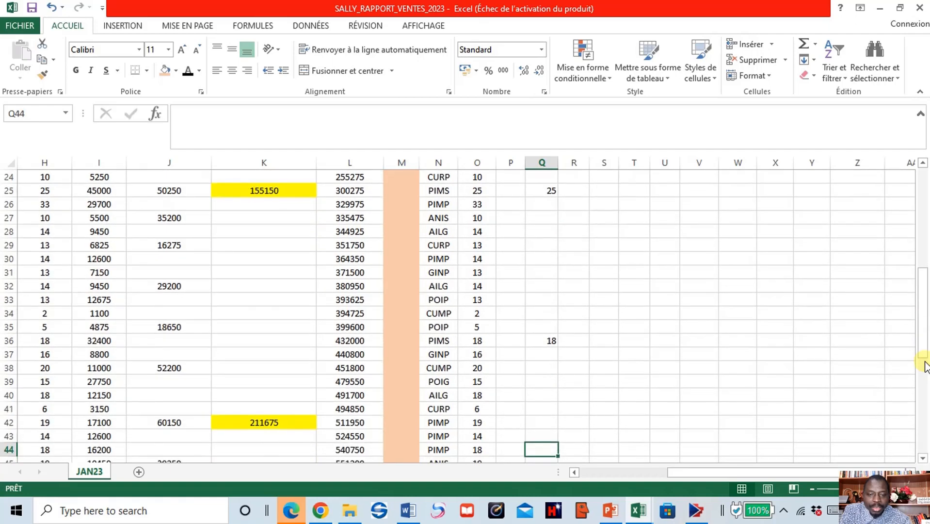
{"action": "key", "text": "Down"}
{"action": "key", "text": "Down"}
{"action": "key", "text": "Down"}
{"action": "key", "text": "Down"}
{"action": "key", "text": "Down"}
{"action": "key", "text": "Down"}
{"action": "key", "text": "Down"}
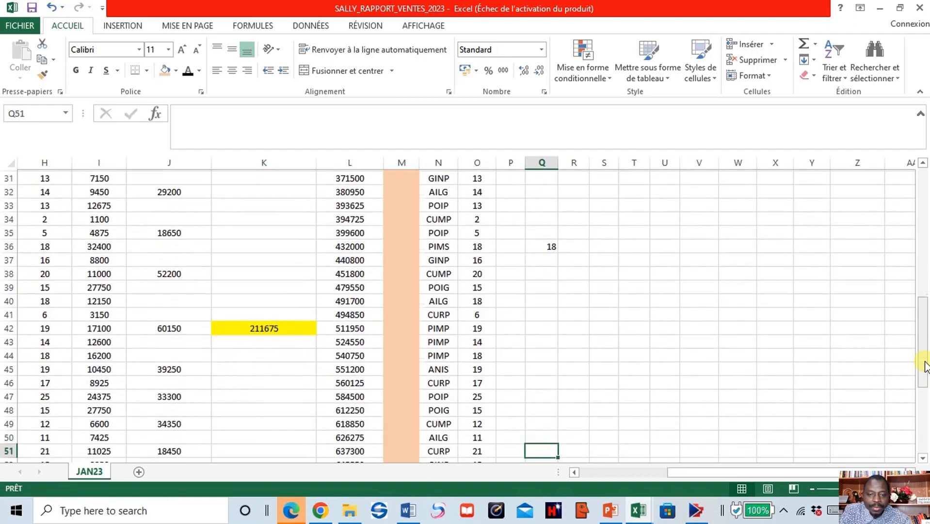
{"action": "key", "text": "Down"}
{"action": "key", "text": "Down"}
{"action": "key", "text": "Down"}
{"action": "key", "text": "Down"}
{"action": "key", "text": "Down"}
{"action": "type", "text": "28"}
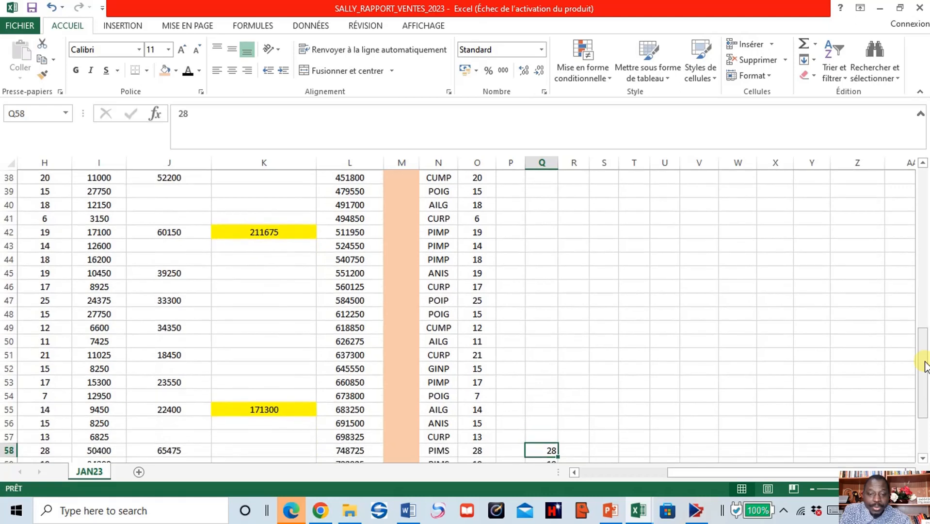
{"action": "key", "text": "Down"}
{"action": "type", "text": "19"}
{"action": "key", "text": "Down"}
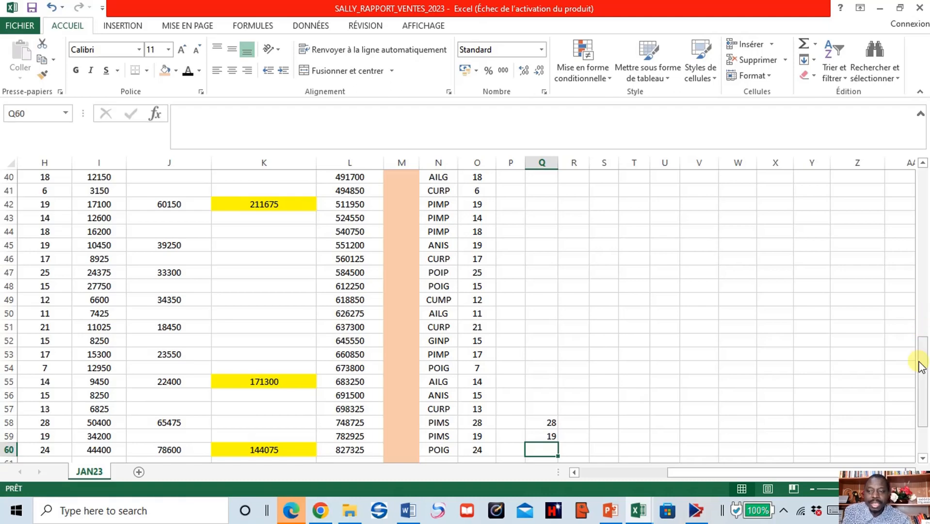
Start the PIMP column by entering its first two quantities, 18 in R5 and 4 in R13.
{"action": "left_click_drag", "start_coordinate": [924, 362], "coordinate": [927, 168]}
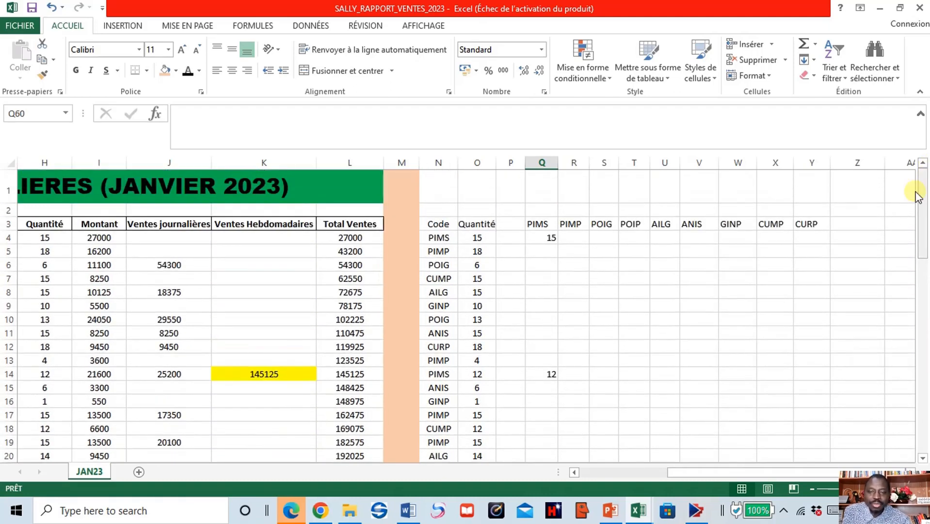
{"action": "left_click", "coordinate": [570, 236]}
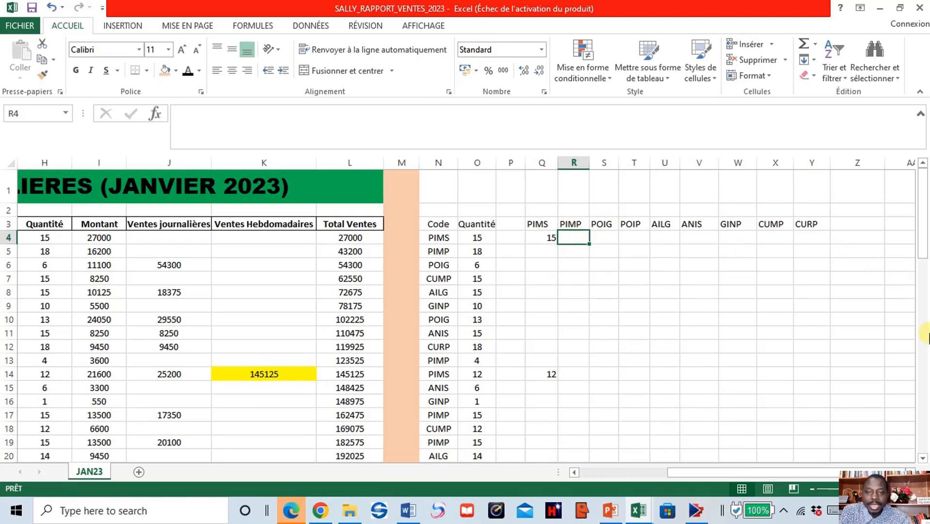
{"action": "key", "text": "Down"}
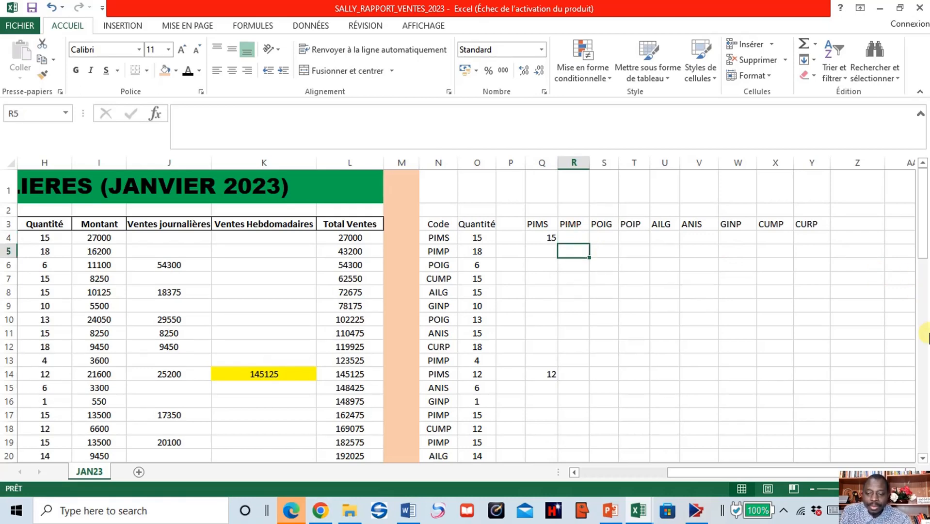
{"action": "type", "text": "18"}
{"action": "key", "text": "Return"}
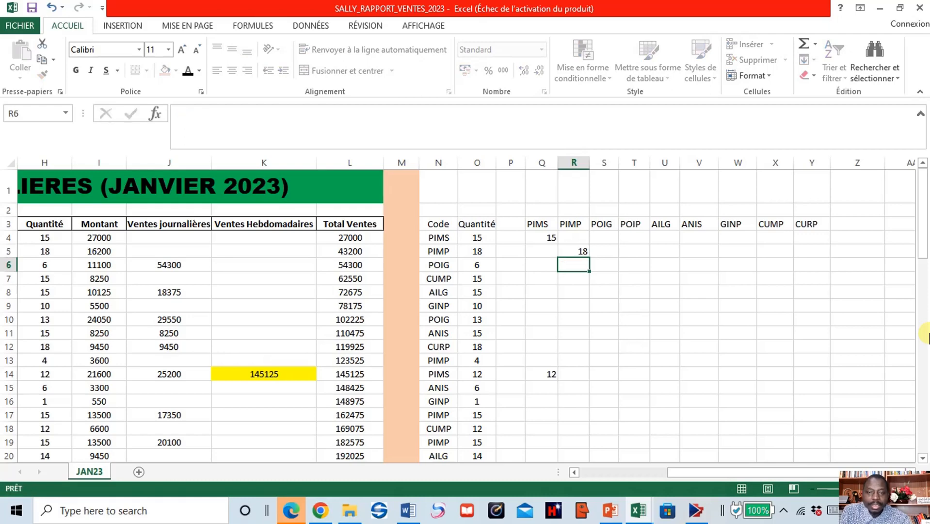
{"action": "key", "text": "Down"}
{"action": "key", "text": "Down"}
{"action": "key", "text": "Down"}
{"action": "key", "text": "Down"}
{"action": "key", "text": "Down"}
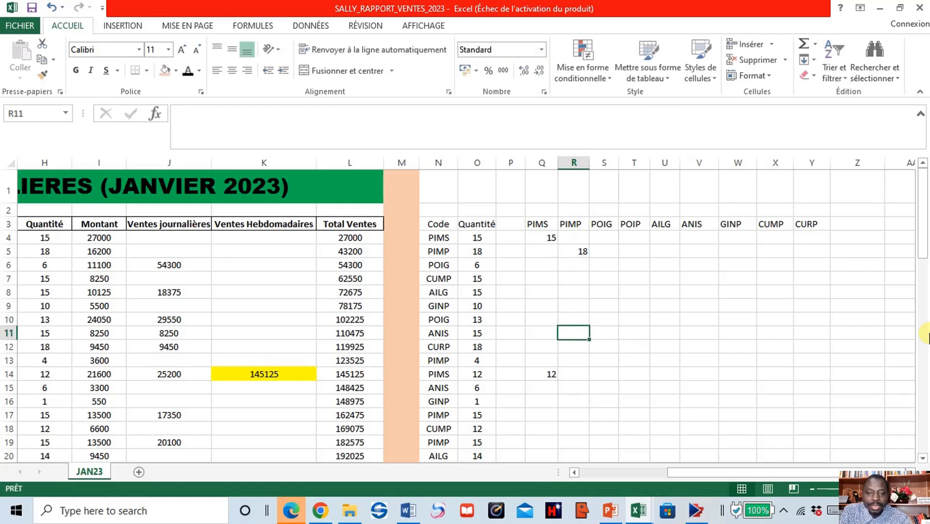
{"action": "key", "text": "Down"}
{"action": "key", "text": "Down"}
{"action": "type", "text": "4"}
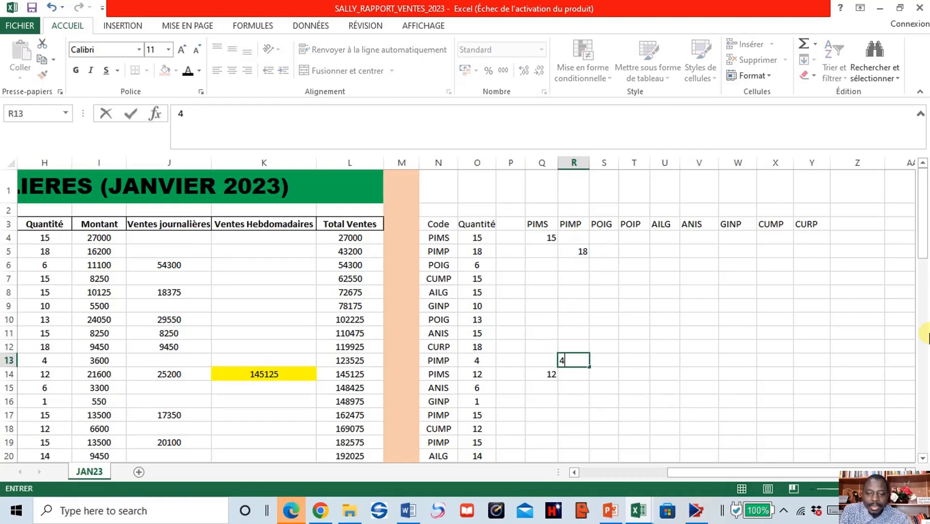
{"action": "key", "text": "Return"}
Enter the PIMP quantity 15 in both R17 and R19 beside the matching sales.
{"action": "key", "text": "Down"}
{"action": "key", "text": "Down"}
{"action": "key", "text": "Down"}
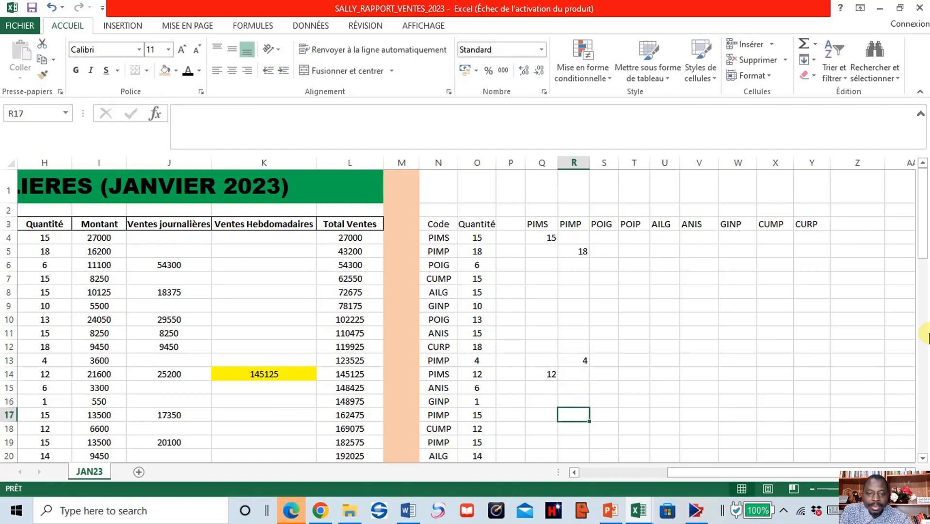
{"action": "type", "text": "15"}
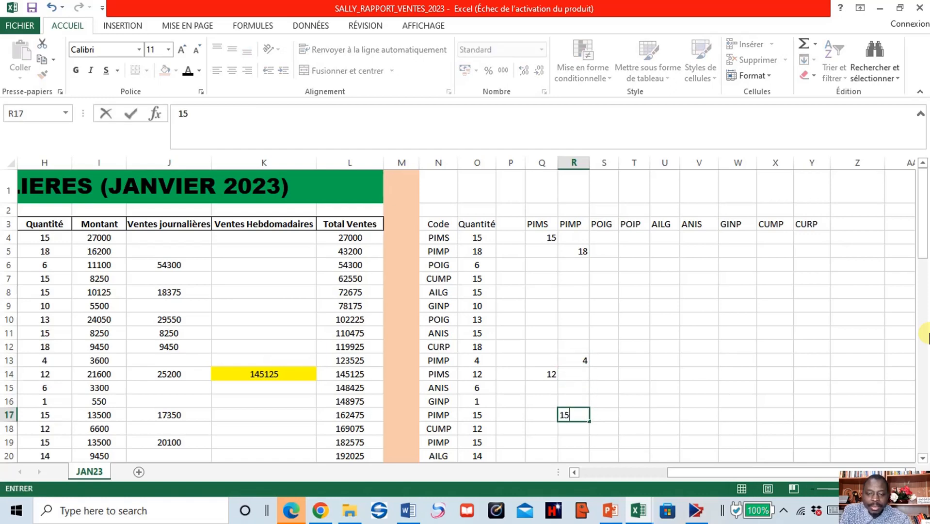
{"action": "key", "text": "Return"}
{"action": "key", "text": "Down"}
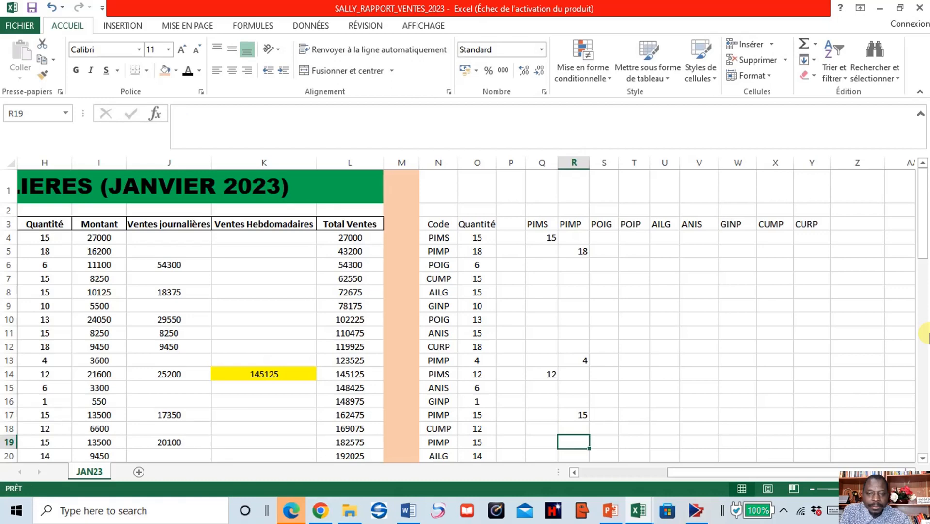
{"action": "type", "text": "15"}
{"action": "key", "text": "Return"}
Enter the PIMP quantity 33 in R26 beside the matching sale.
{"action": "key", "text": "Down"}
{"action": "key", "text": "Down"}
{"action": "key", "text": "Down"}
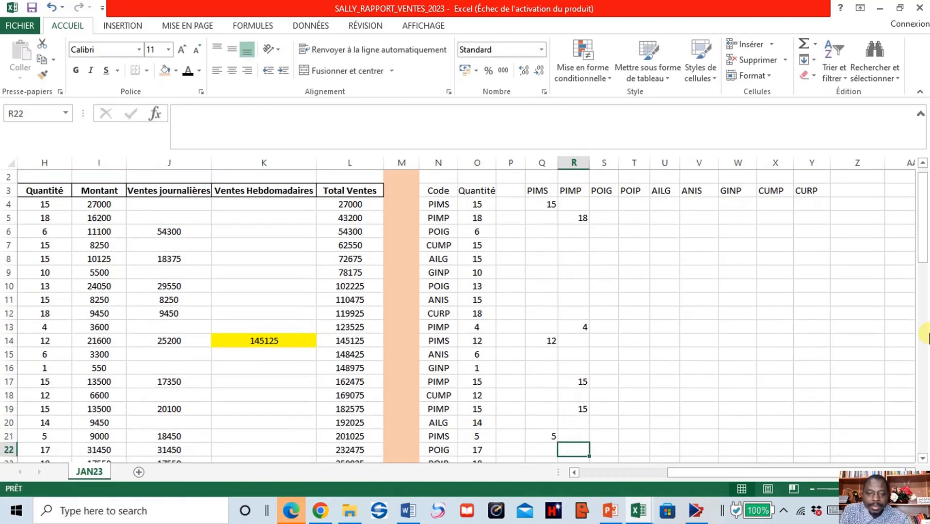
{"action": "key", "text": "Down"}
{"action": "key", "text": "Down"}
{"action": "key", "text": "Down"}
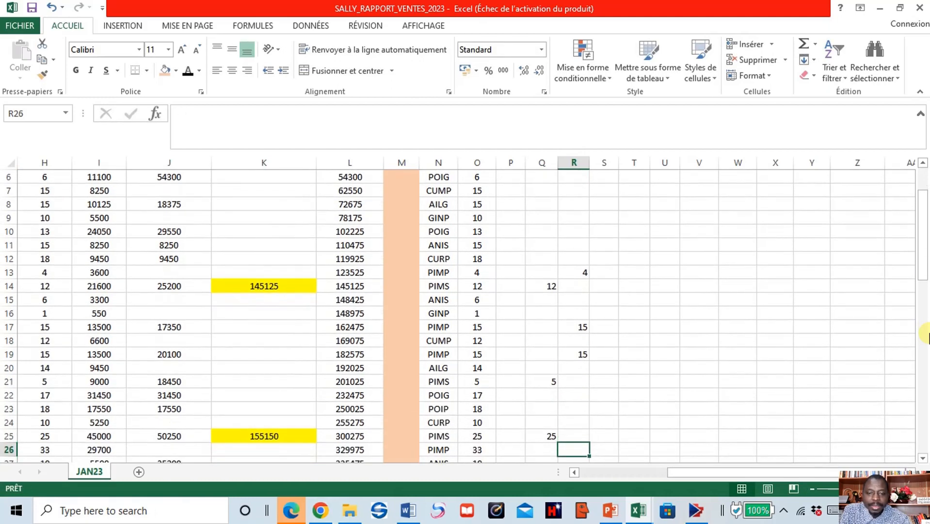
{"action": "type", "text": "33"}
{"action": "key", "text": "Return"}
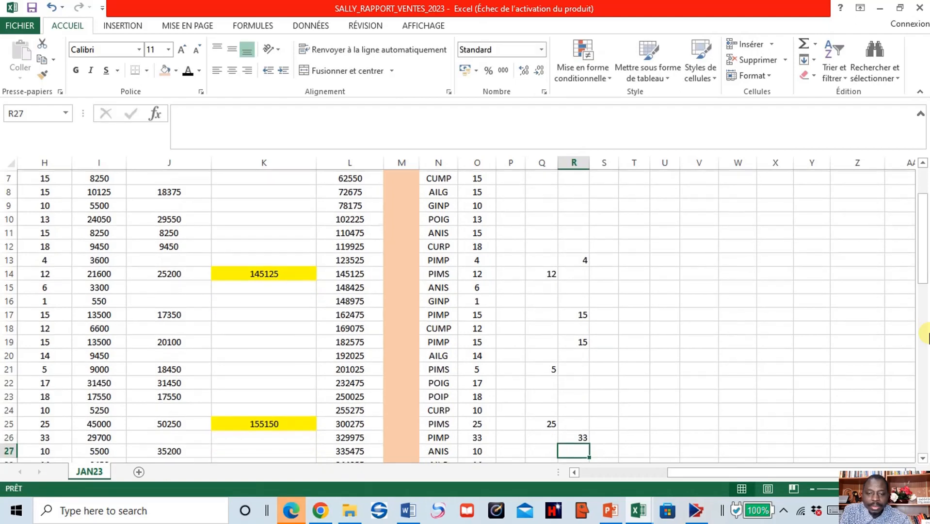
Enter the PIMP quantity 14 in R30 beside the matching sale.
{"action": "key", "text": "Down"}
{"action": "key", "text": "Down"}
{"action": "key", "text": "Down"}
{"action": "key", "text": "Down"}
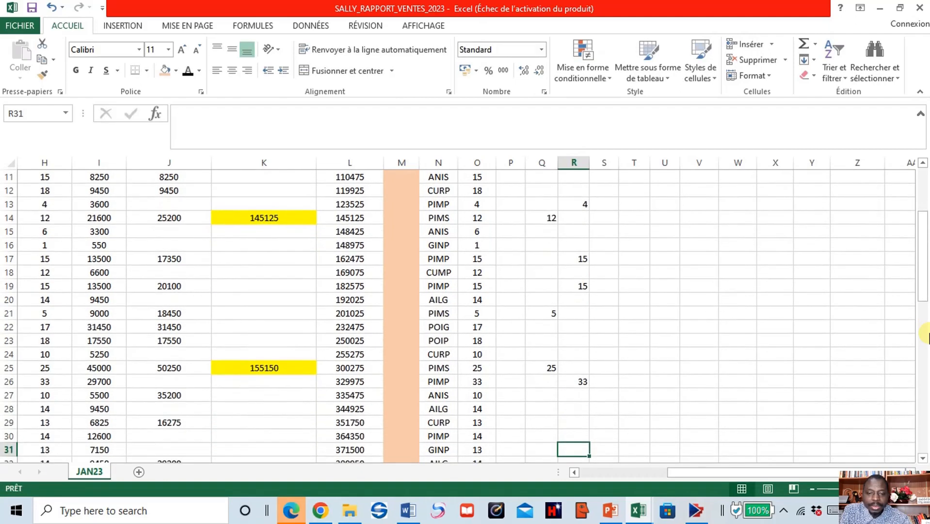
{"action": "key", "text": "Up"}
{"action": "type", "text": "14"}
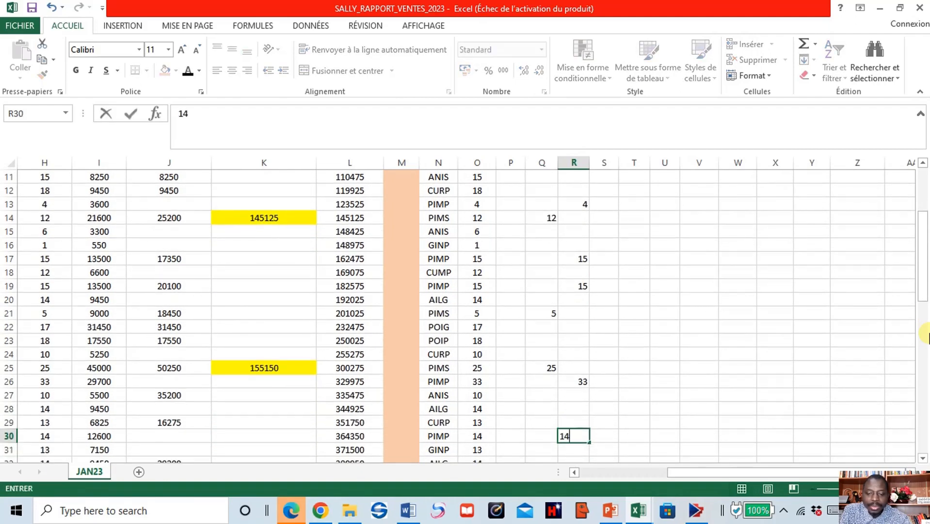
{"action": "key", "text": "Return"}
Find the next PIMP sale below row 30 and enter its quantity 19 in R42.
{"action": "key", "text": "Down"}
{"action": "key", "text": "Down"}
{"action": "key", "text": "Down"}
{"action": "key", "text": "Down"}
{"action": "key", "text": "Down"}
{"action": "key", "text": "Down"}
{"action": "key", "text": "Down"}
{"action": "key", "text": "Down"}
{"action": "key", "text": "Down"}
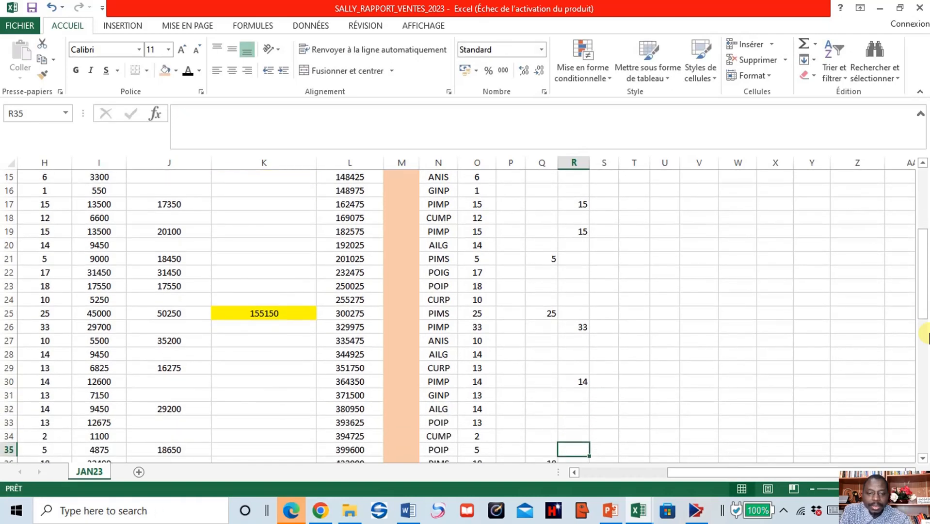
{"action": "key", "text": "Down"}
{"action": "key", "text": "Down"}
{"action": "key", "text": "Down"}
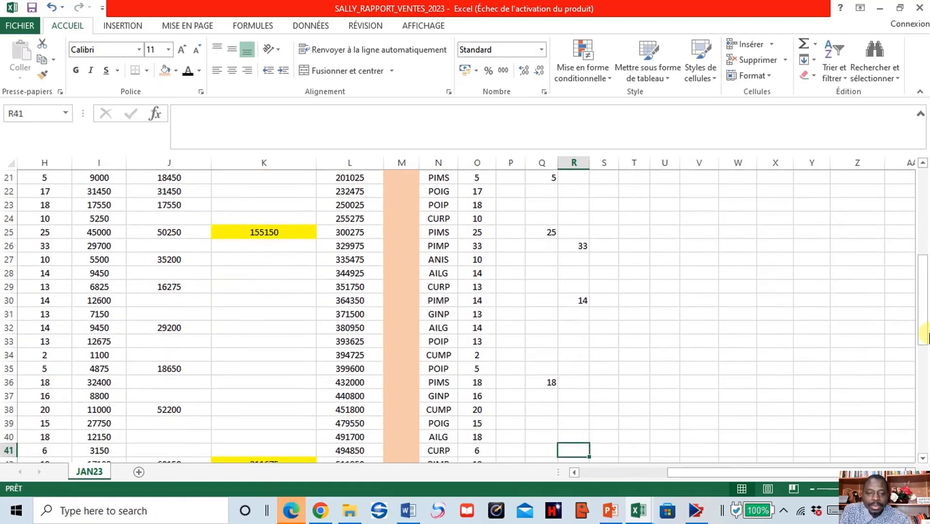
{"action": "key", "text": "Up"}
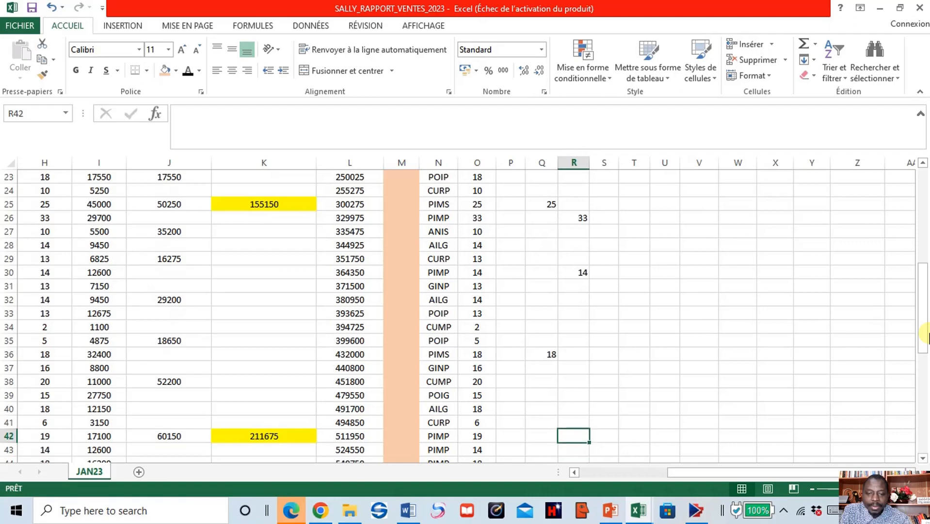
{"action": "type", "text": "19"}
{"action": "key", "text": "Return"}
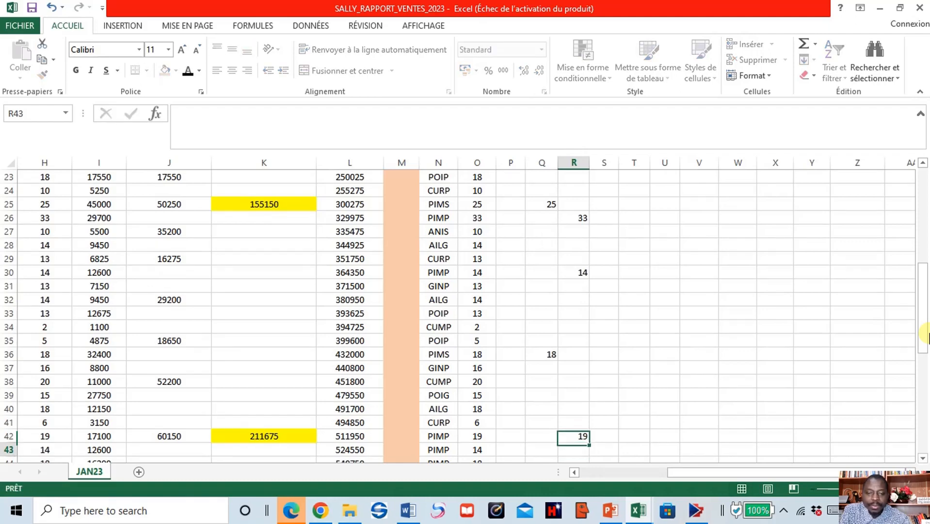
Enter the PIMP quantity 18 in R44 beside the matching sale.
{"action": "key", "text": "Down"}
{"action": "key", "text": "Down"}
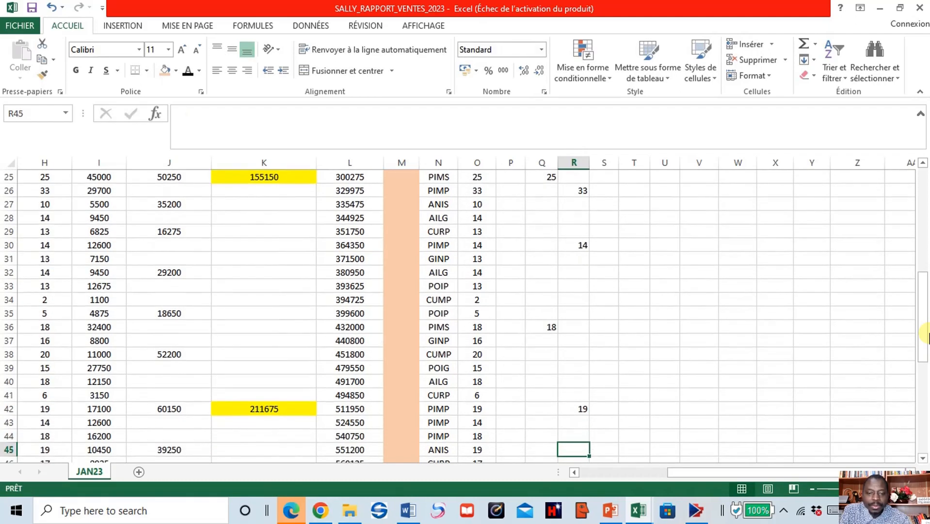
{"action": "key", "text": "Up"}
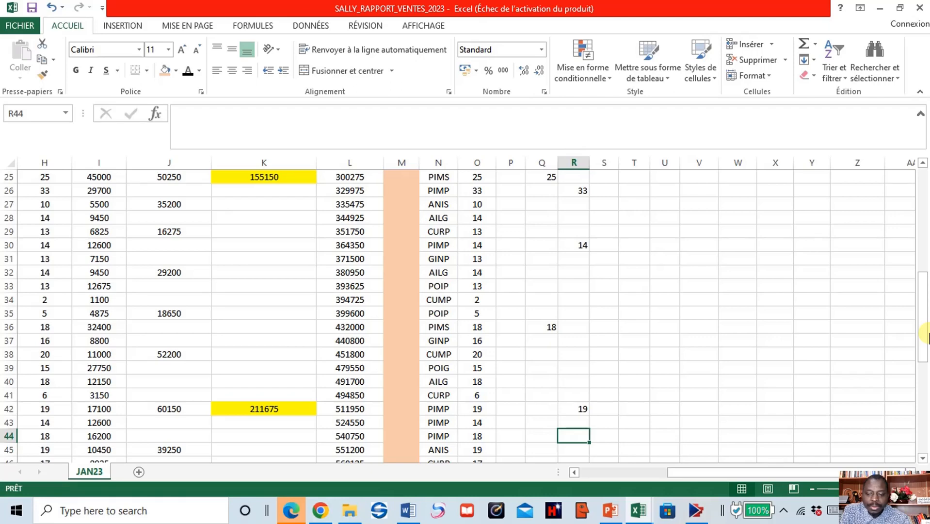
{"action": "type", "text": "18"}
{"action": "key", "text": "Return"}
Find the next PIMP sale below row 44 and enter its quantity 17 in R53.
{"action": "key", "text": "Down"}
{"action": "key", "text": "Down"}
{"action": "key", "text": "Down"}
{"action": "key", "text": "Down"}
{"action": "key", "text": "Down"}
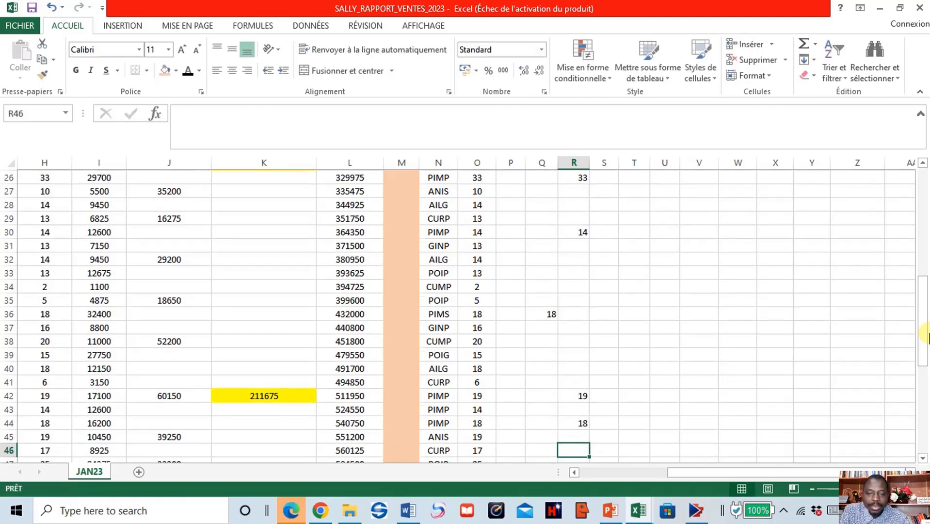
{"action": "key", "text": "Down"}
{"action": "key", "text": "Down"}
{"action": "key", "text": "Down"}
{"action": "key", "text": "Down"}
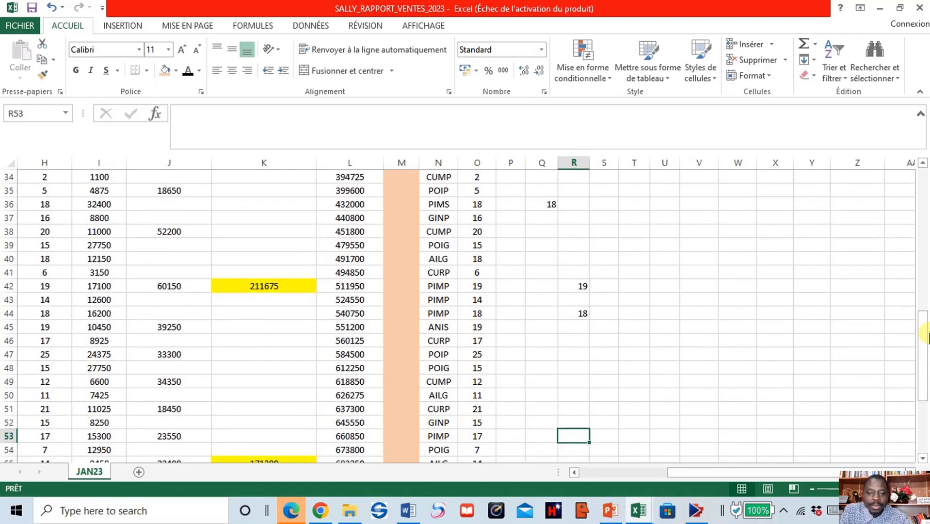
{"action": "type", "text": "17"}
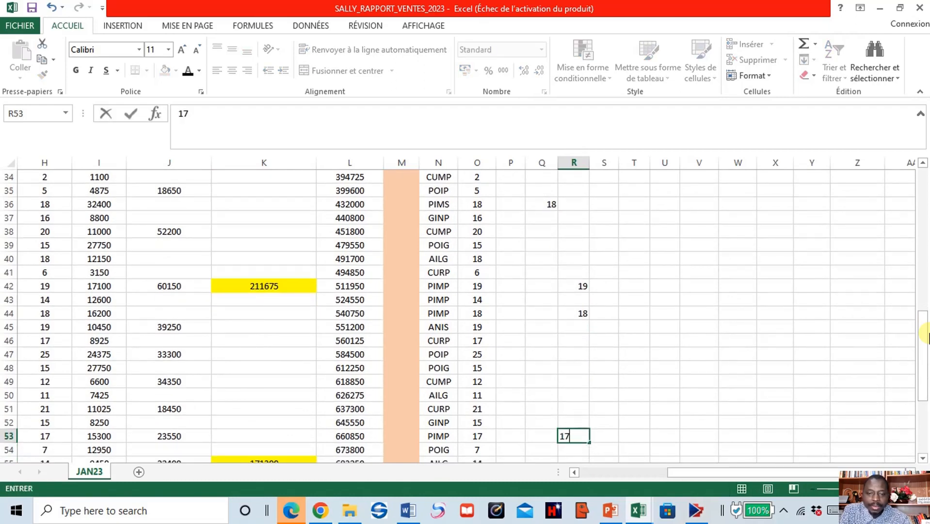
{"action": "key", "text": "Return"}
Check the product codes below row 53 through the end of the list for further PIMP sales.
{"action": "key", "text": "Down"}
{"action": "key", "text": "Down"}
{"action": "key", "text": "Down"}
{"action": "key", "text": "Down"}
{"action": "key", "text": "Down"}
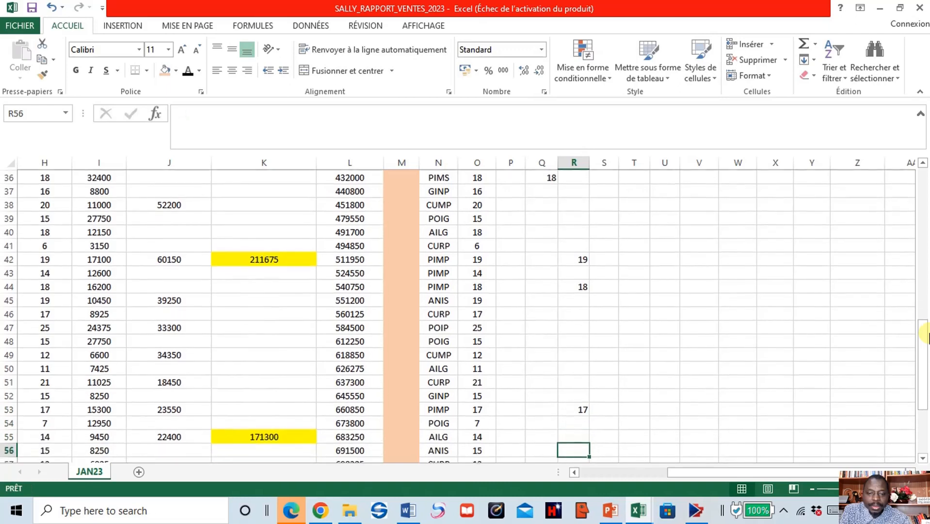
{"action": "key", "text": "Down"}
{"action": "key", "text": "Down"}
{"action": "key", "text": "Down"}
{"action": "key", "text": "Down"}
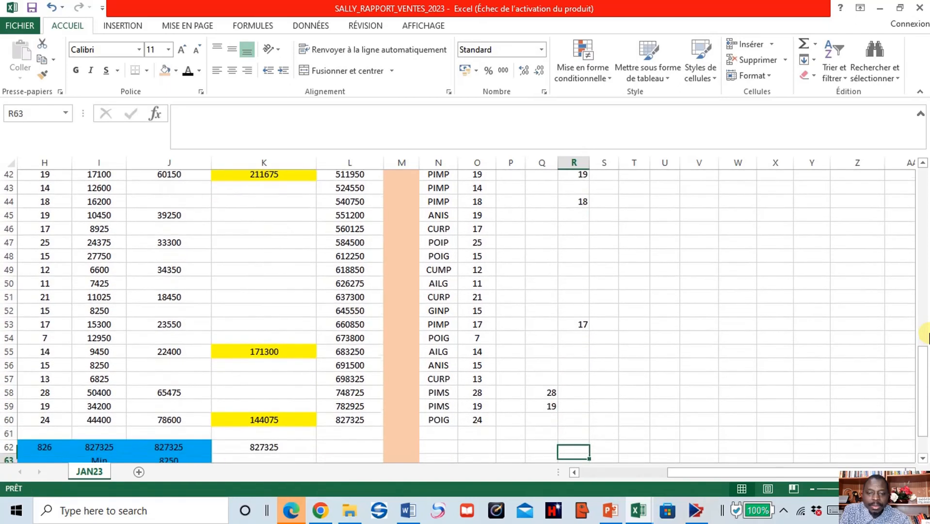
Go back up the PIMP column from below the list to row 4, reviewing the entered quantities beside their codes.
{"action": "key", "text": "Up"}
{"action": "key", "text": "Up"}
{"action": "key", "text": "Up"}
{"action": "key", "text": "Up"}
{"action": "key", "text": "Up"}
{"action": "key", "text": "Up"}
{"action": "key", "text": "Up"}
{"action": "key", "text": "Up"}
{"action": "key", "text": "Up"}
{"action": "key", "text": "Up"}
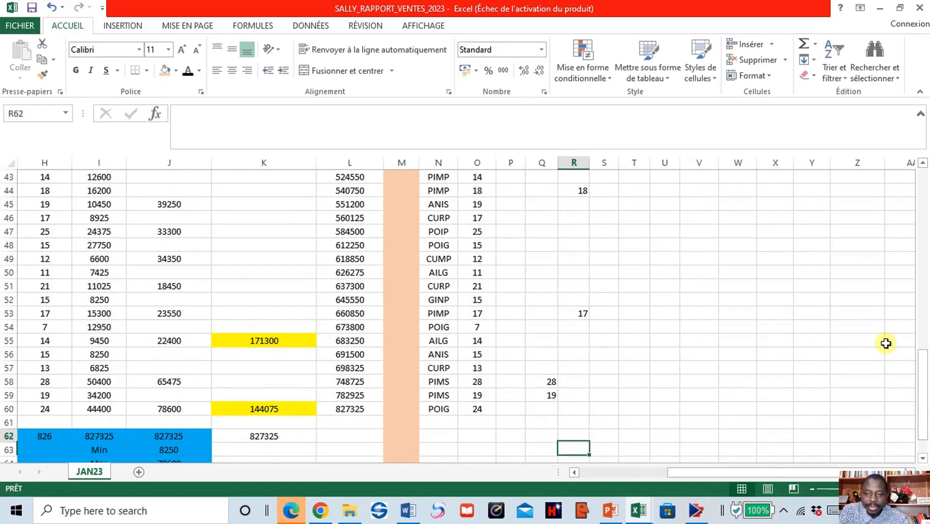
{"action": "key", "text": "Up"}
{"action": "key", "text": "Up"}
{"action": "key", "text": "Up"}
{"action": "key", "text": "Up"}
{"action": "key", "text": "Up"}
{"action": "key", "text": "Up"}
{"action": "key", "text": "Up"}
{"action": "key", "text": "Up"}
{"action": "key", "text": "Up"}
{"action": "key", "text": "Up"}
{"action": "key", "text": "Up"}
{"action": "key", "text": "Up"}
{"action": "key", "text": "Up"}
{"action": "key", "text": "Up"}
{"action": "key", "text": "Up"}
{"action": "key", "text": "Up"}
{"action": "key", "text": "Up"}
{"action": "key", "text": "Up"}
{"action": "key", "text": "Up"}
{"action": "key", "text": "Up"}
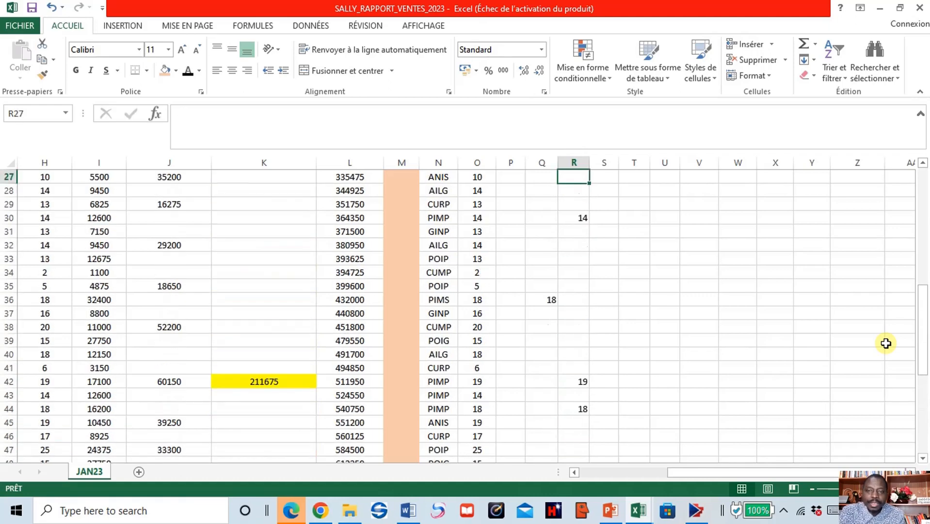
{"action": "key", "text": "Up"}
{"action": "key", "text": "Up"}
{"action": "key", "text": "Up"}
{"action": "key", "text": "Up"}
{"action": "key", "text": "Up"}
{"action": "key", "text": "Up"}
{"action": "key", "text": "Up"}
{"action": "key", "text": "Up"}
{"action": "key", "text": "Up"}
{"action": "key", "text": "Up"}
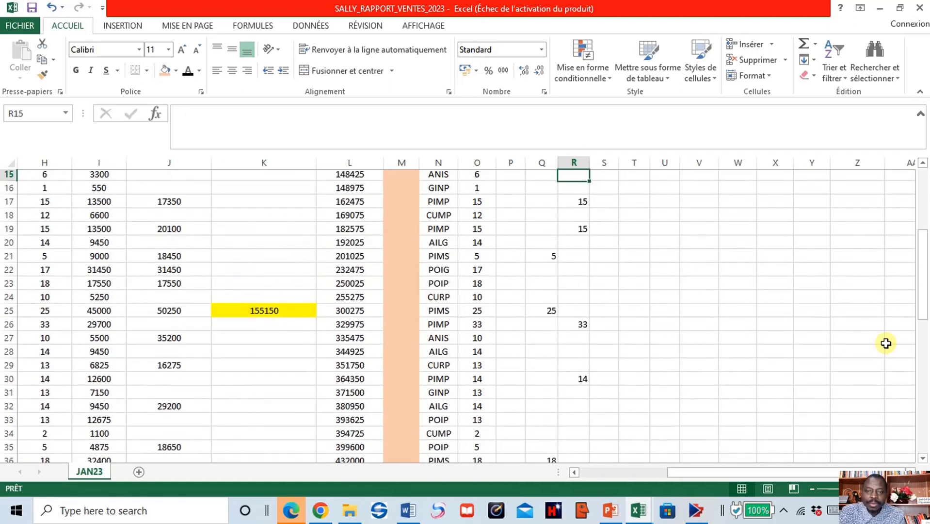
{"action": "key", "text": "Up"}
{"action": "key", "text": "Up"}
{"action": "key", "text": "Up"}
{"action": "key", "text": "Up"}
{"action": "key", "text": "Up"}
{"action": "key", "text": "Up"}
{"action": "key", "text": "Up"}
{"action": "key", "text": "Up"}
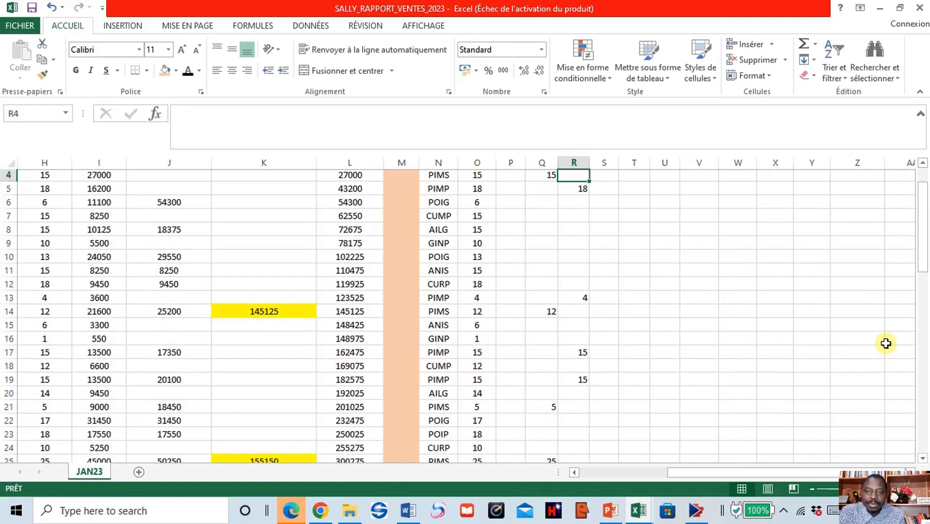
Recheck the PIMP column against the product codes from row 4 down to row 30 for missed sales.
{"action": "key", "text": "Down"}
{"action": "key", "text": "Down"}
{"action": "key", "text": "Down"}
{"action": "key", "text": "Down"}
{"action": "key", "text": "Down"}
{"action": "key", "text": "Down"}
{"action": "key", "text": "Down"}
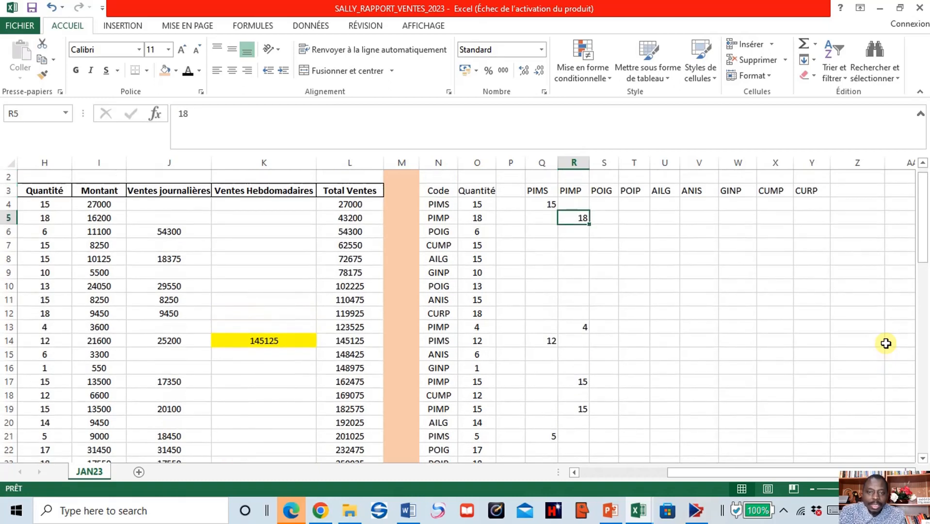
{"action": "key", "text": "Down"}
{"action": "key", "text": "Down"}
{"action": "key", "text": "Down"}
{"action": "key", "text": "Down"}
{"action": "key", "text": "Down"}
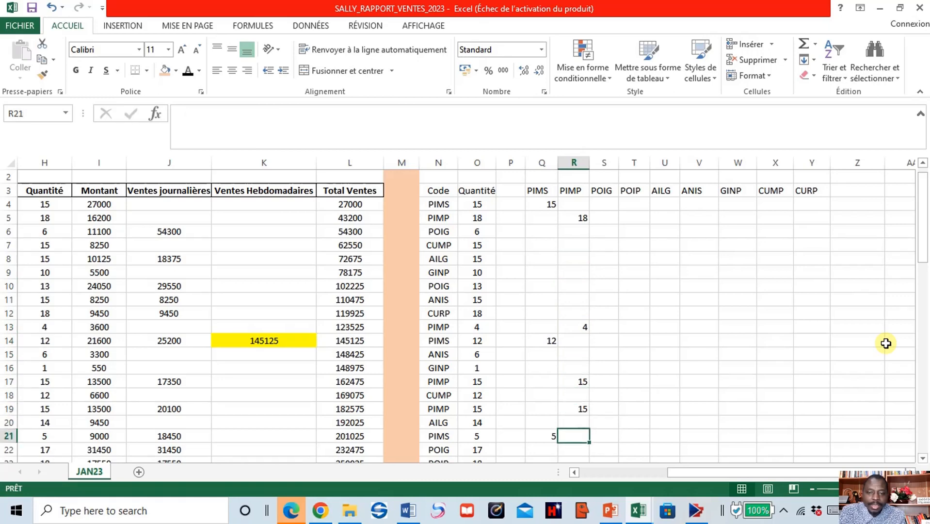
{"action": "key", "text": "Down"}
{"action": "key", "text": "Down"}
{"action": "key", "text": "Down"}
{"action": "key", "text": "Down"}
{"action": "key", "text": "Down"}
{"action": "key", "text": "Down"}
{"action": "key", "text": "Down"}
{"action": "key", "text": "Down"}
{"action": "key", "text": "Down"}
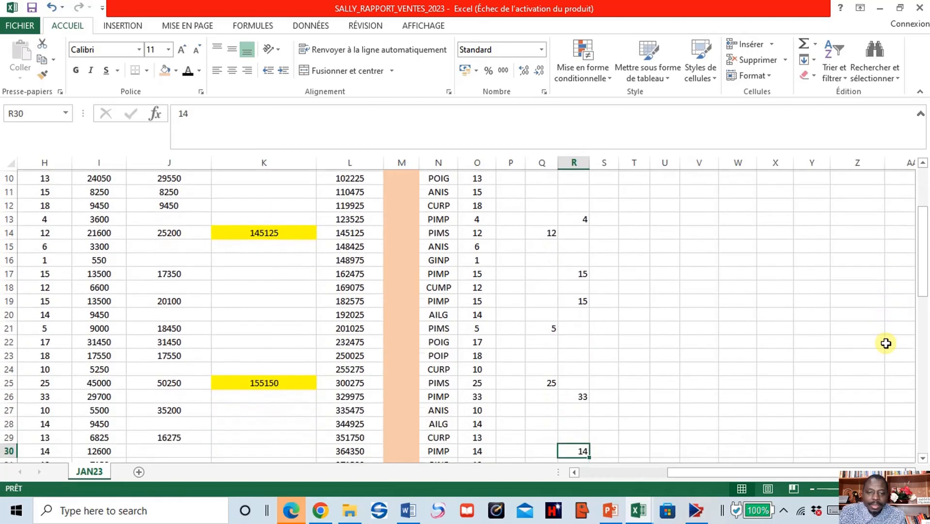
Look for missed PIMP sales below row 30 and enter the missing quantity 14 in R43.
{"action": "key", "text": "Down"}
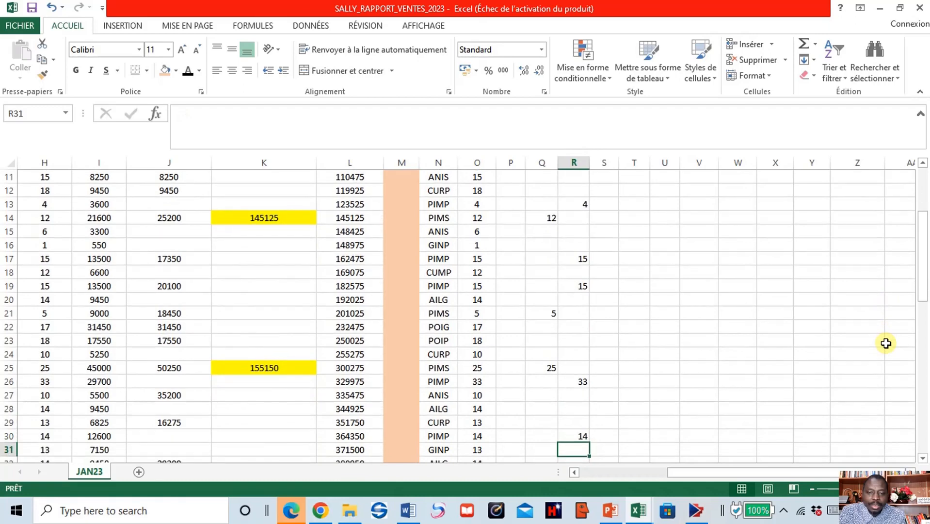
{"action": "key", "text": "Down"}
{"action": "key", "text": "Down"}
{"action": "key", "text": "Down"}
{"action": "key", "text": "Down"}
{"action": "key", "text": "Down"}
{"action": "key", "text": "Down"}
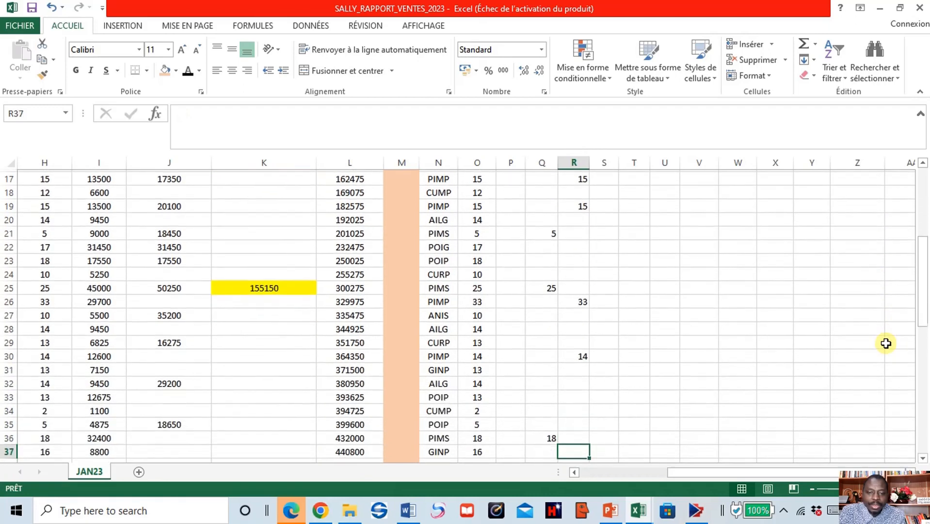
{"action": "key", "text": "Down"}
{"action": "key", "text": "Down"}
{"action": "key", "text": "Down"}
{"action": "key", "text": "Down"}
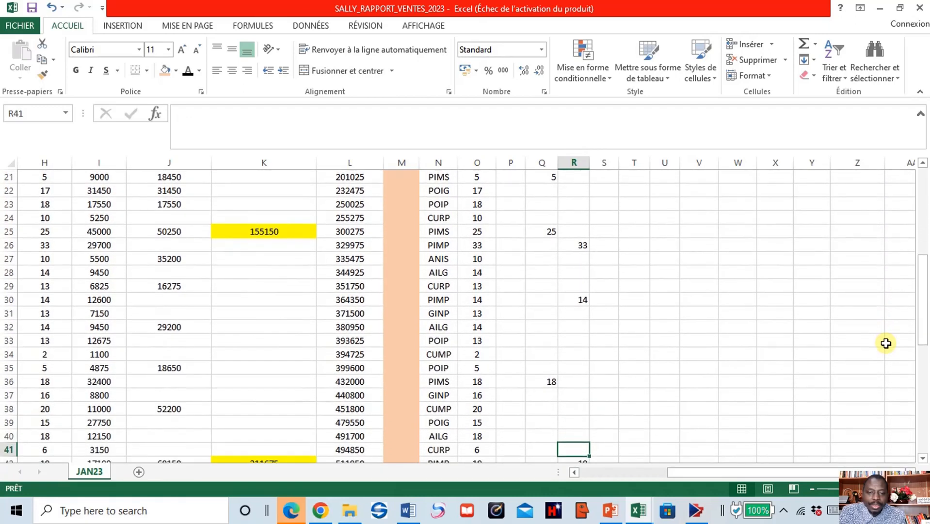
{"action": "key", "text": "Down"}
{"action": "key", "text": "Down"}
{"action": "key", "text": "Down"}
{"action": "key", "text": "Down"}
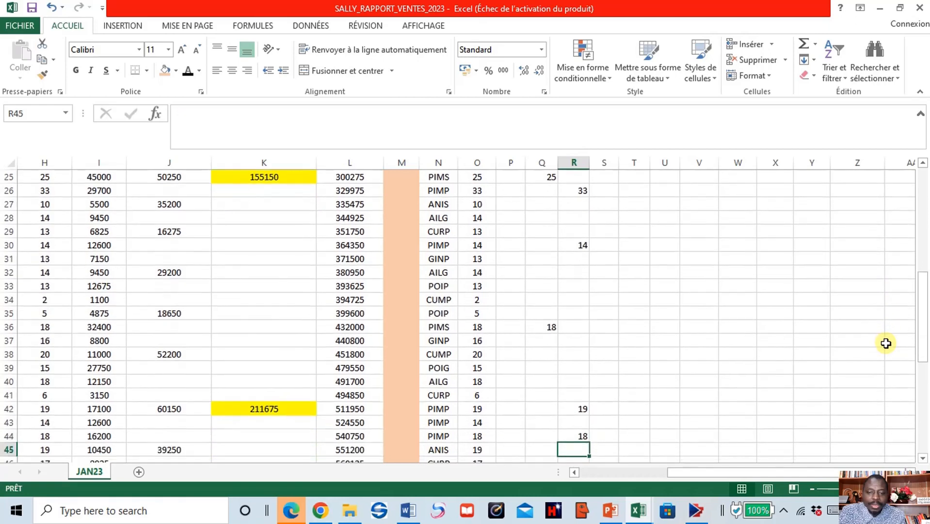
{"action": "key", "text": "Down"}
{"action": "key", "text": "Down"}
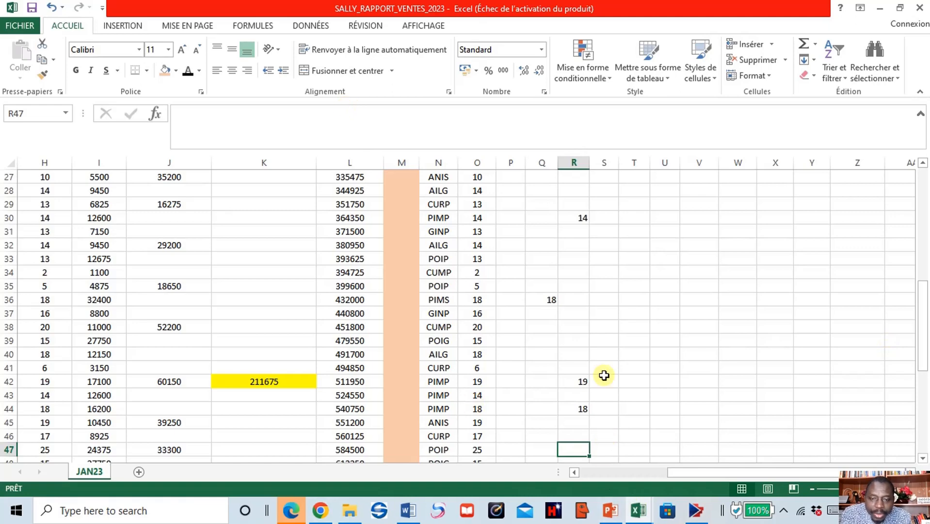
{"action": "left_click", "coordinate": [576, 396]}
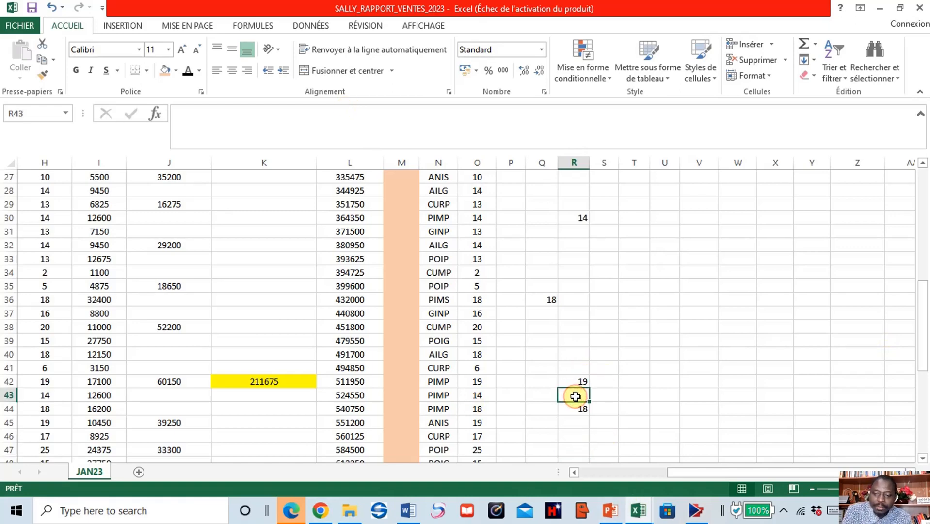
{"action": "type", "text": "14"}
{"action": "key", "text": "Return"}
Check the product codes below row 43 through the end of the list for other missed PIMP sales.
{"action": "key", "text": "Down"}
{"action": "key", "text": "Down"}
{"action": "key", "text": "Down"}
{"action": "key", "text": "Down"}
{"action": "key", "text": "Down"}
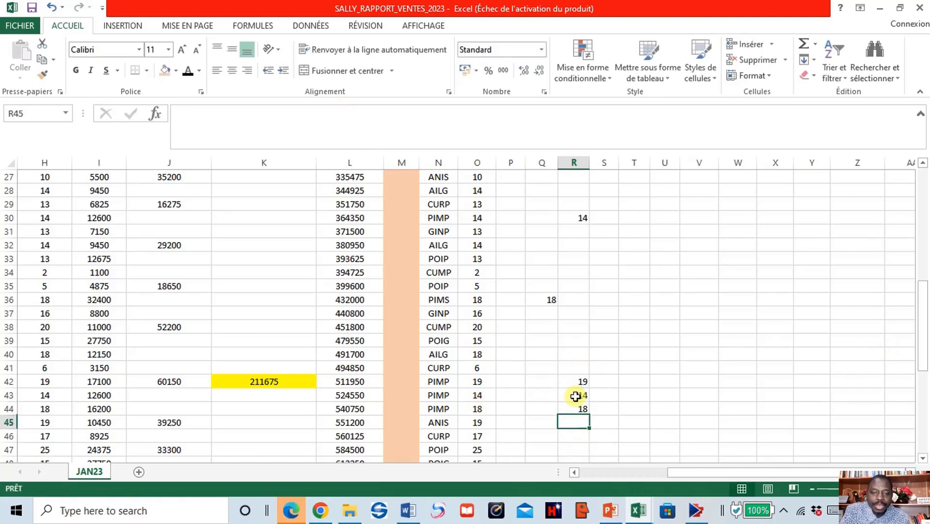
{"action": "key", "text": "Down"}
{"action": "key", "text": "Down"}
{"action": "key", "text": "Down"}
{"action": "key", "text": "Down"}
{"action": "type", "text": "17"}
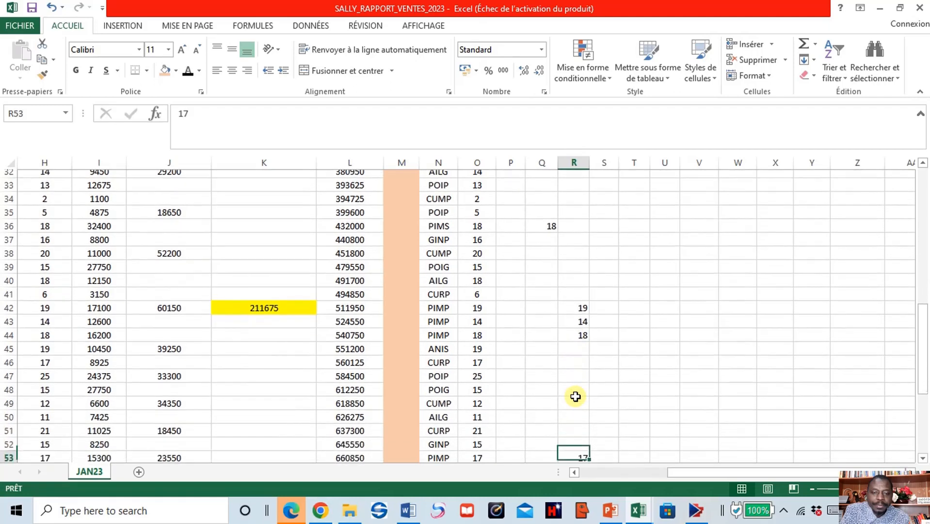
{"action": "key", "text": "Return"}
{"action": "key", "text": "Down"}
{"action": "key", "text": "Down"}
{"action": "key", "text": "Down"}
{"action": "key", "text": "Down"}
{"action": "key", "text": "Down"}
{"action": "key", "text": "Down"}
{"action": "key", "text": "Down"}
{"action": "key", "text": "Down"}
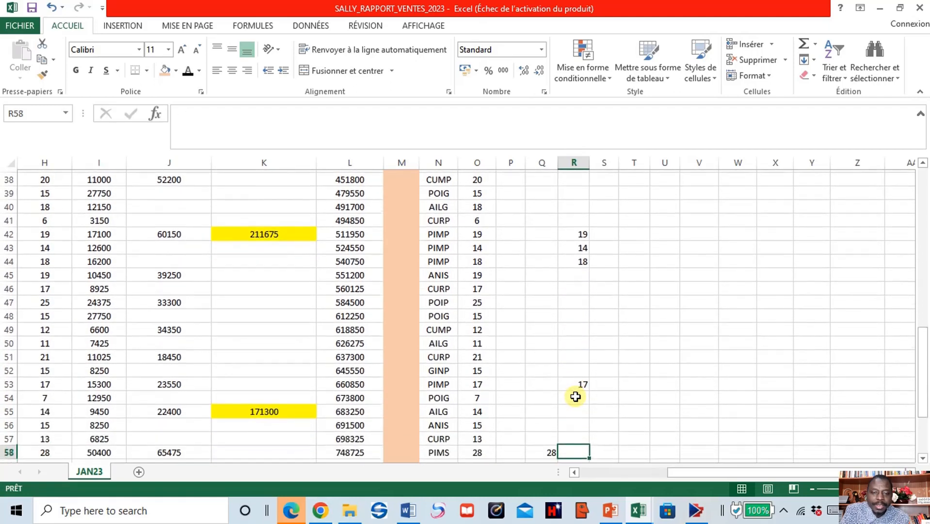
{"action": "key", "text": "Down"}
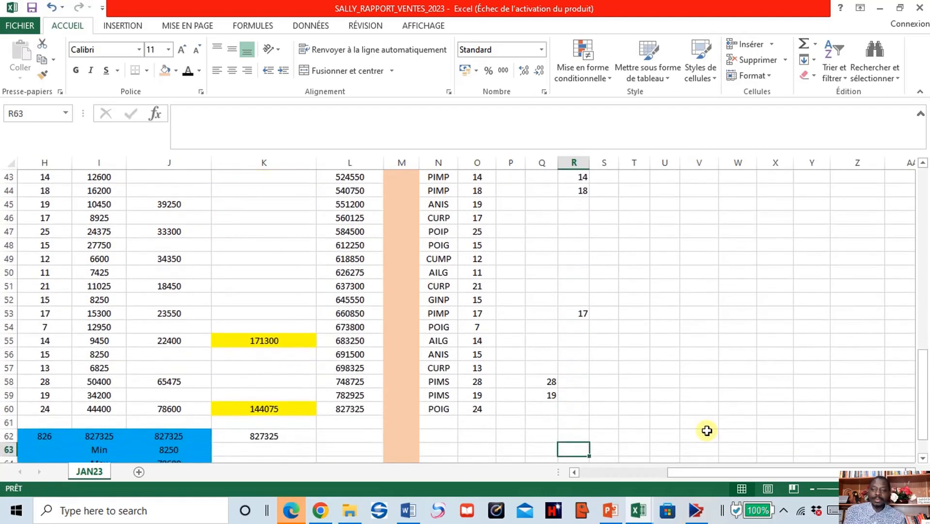
Return to the start of the list and enter the first POIG quantity, 6, in S6.
{"action": "left_click_drag", "start_coordinate": [927, 393], "coordinate": [924, 167]}
{"action": "left_click", "coordinate": [607, 233]}
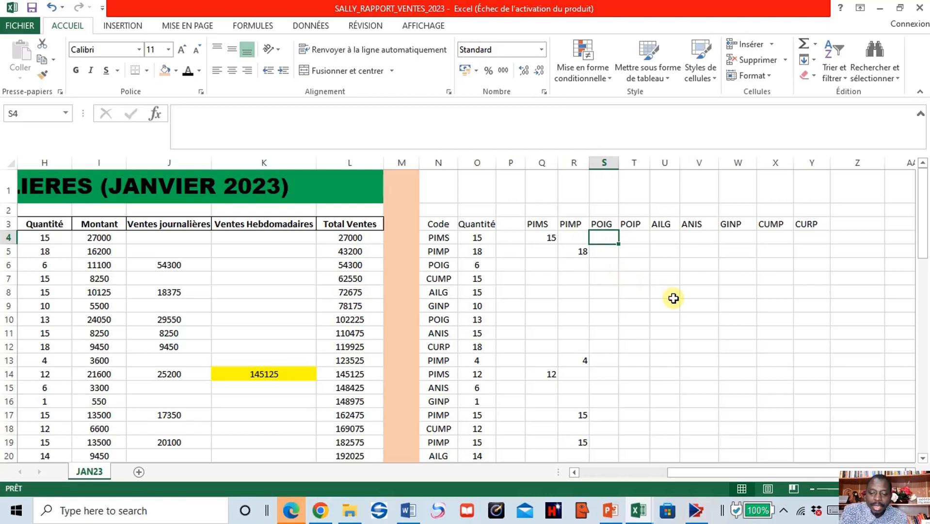
{"action": "key", "text": "Down"}
{"action": "key", "text": "Down"}
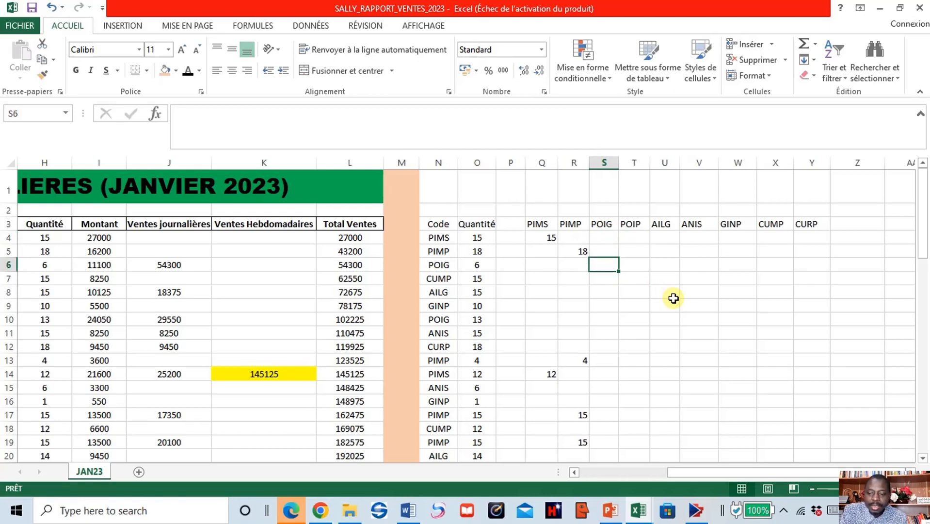
{"action": "type", "text": "6"}
{"action": "key", "text": "Down"}
Enter the POIG quantity 13 in S10 beside the matching sale.
{"action": "key", "text": "Down"}
{"action": "key", "text": "Down"}
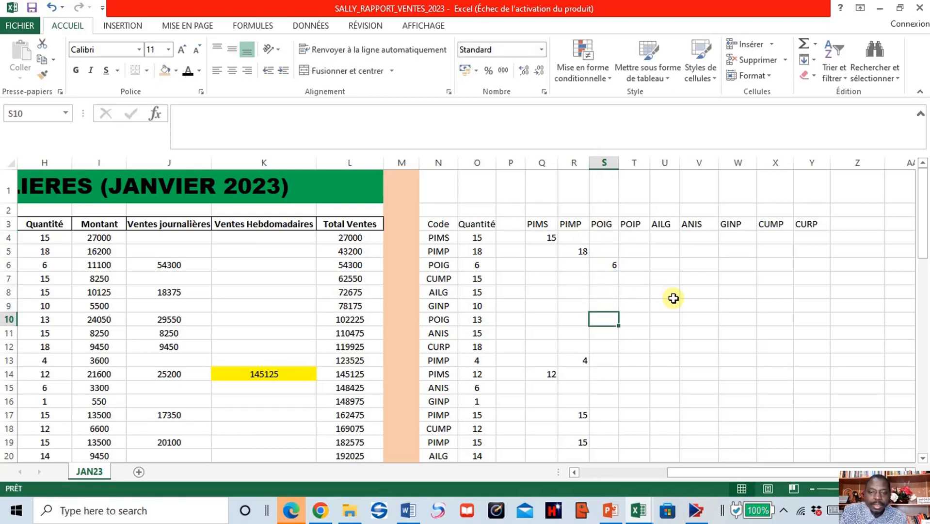
{"action": "type", "text": "13"}
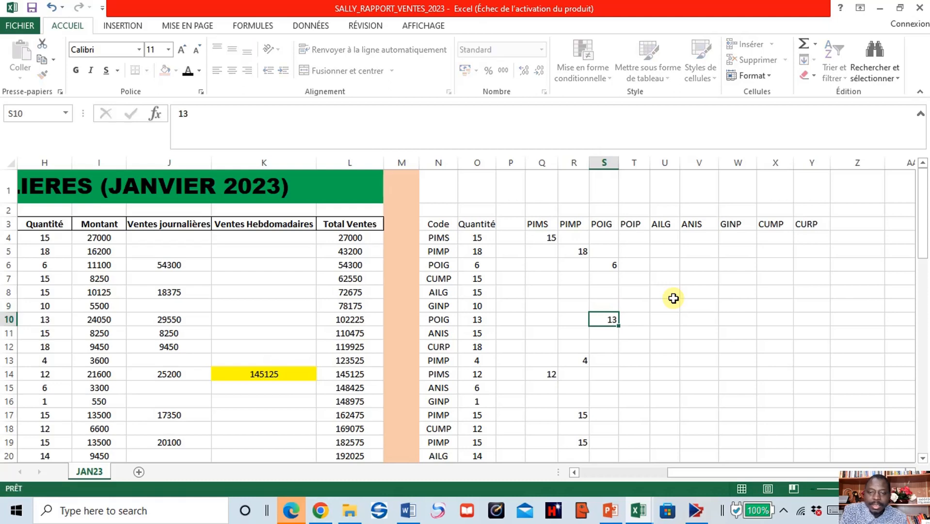
{"action": "key", "text": "Down"}
Find the next POIG sale below row 10 and enter its quantity 17 in S22.
{"action": "key", "text": "Down"}
{"action": "key", "text": "Down"}
{"action": "key", "text": "Down"}
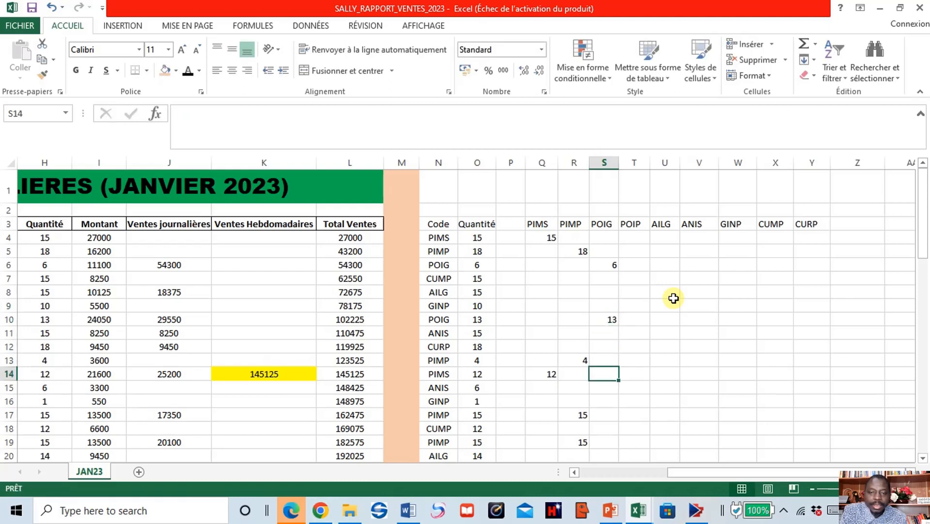
{"action": "key", "text": "Down"}
{"action": "key", "text": "Down"}
{"action": "key", "text": "Down"}
{"action": "key", "text": "Down"}
{"action": "key", "text": "Down"}
{"action": "key", "text": "Down"}
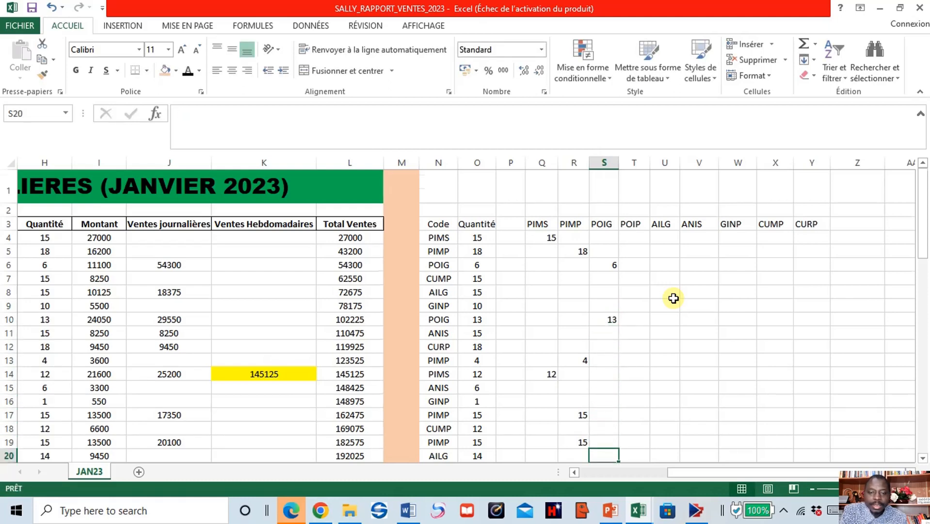
{"action": "key", "text": "Down"}
{"action": "key", "text": "Down"}
{"action": "key", "text": "Up"}
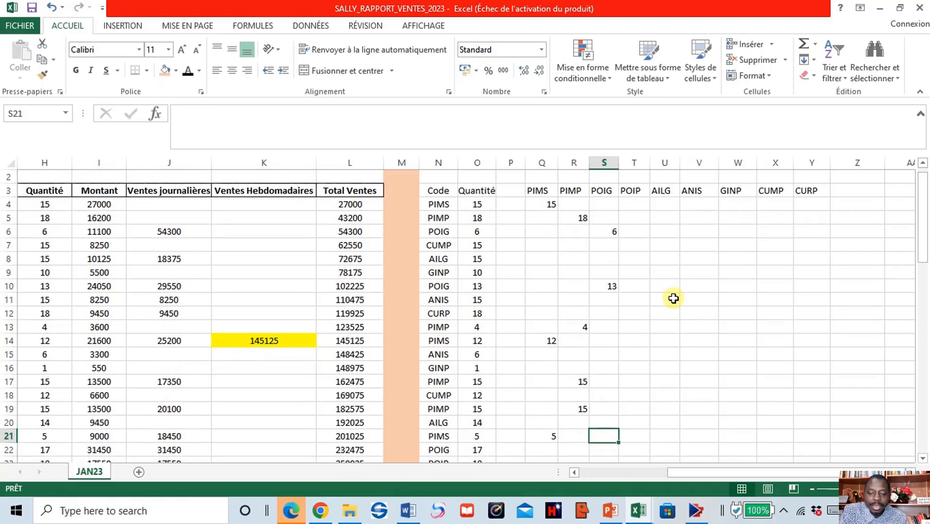
{"action": "key", "text": "Down"}
{"action": "type", "text": "1"}
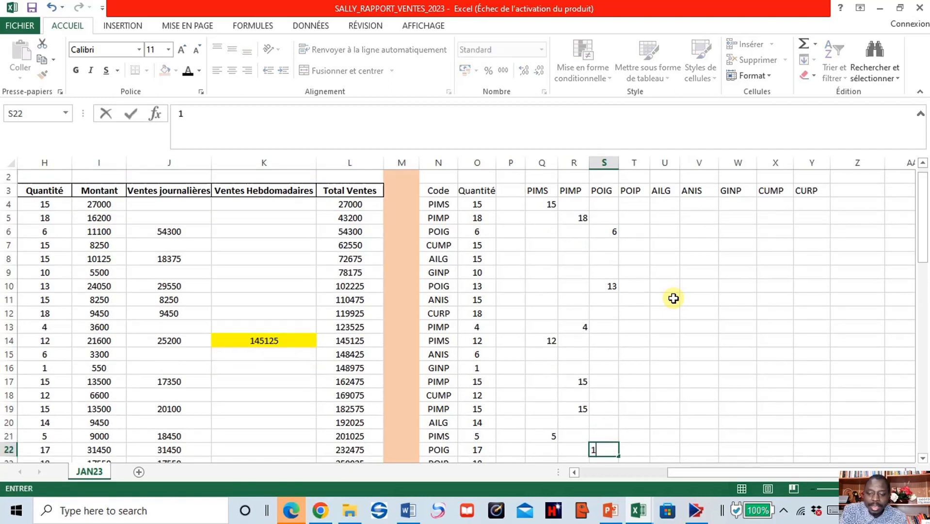
{"action": "key", "text": "Down"}
Find the next POIG sale below row 22 and enter its quantity 15 in S39.
{"action": "key", "text": "Down"}
{"action": "key", "text": "Down"}
{"action": "key", "text": "Down"}
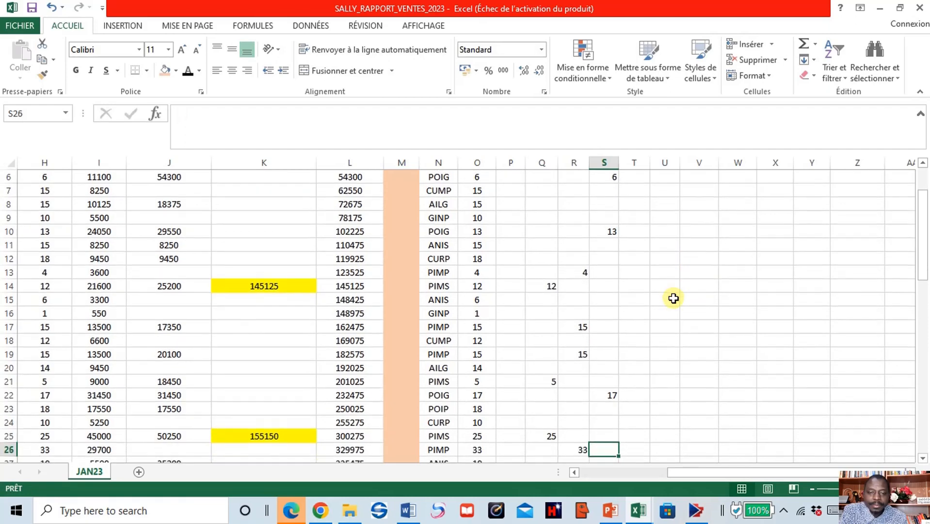
{"action": "key", "text": "Down"}
{"action": "key", "text": "Down"}
{"action": "key", "text": "Down"}
{"action": "key", "text": "Down"}
{"action": "key", "text": "Down"}
{"action": "key", "text": "Down"}
{"action": "key", "text": "Down"}
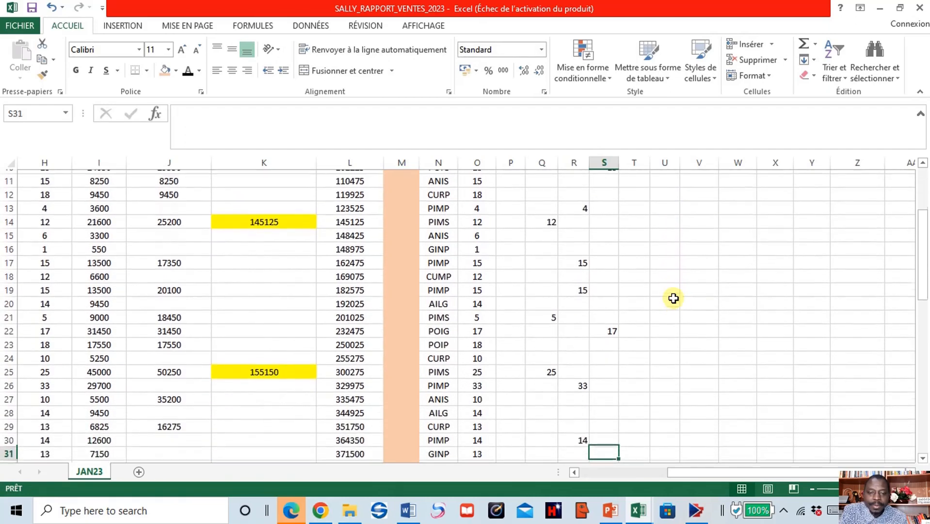
{"action": "key", "text": "Down"}
{"action": "key", "text": "Down"}
{"action": "key", "text": "Down"}
{"action": "key", "text": "Down"}
{"action": "key", "text": "Down"}
{"action": "key", "text": "Down"}
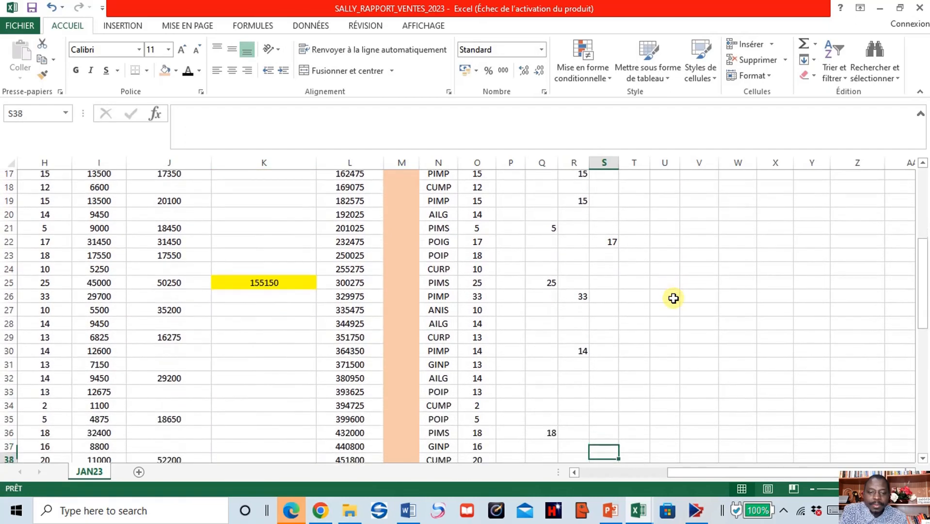
{"action": "key", "text": "Down"}
{"action": "key", "text": "Up"}
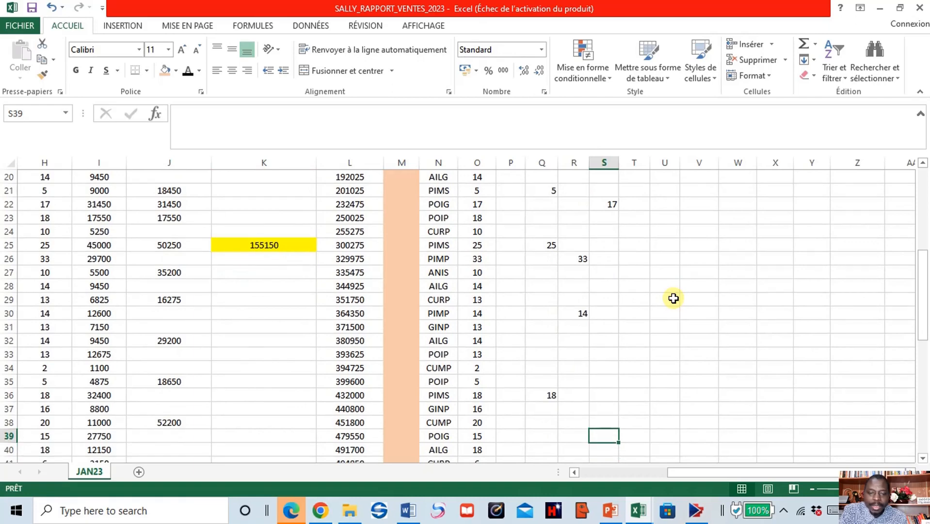
{"action": "type", "text": "1"}
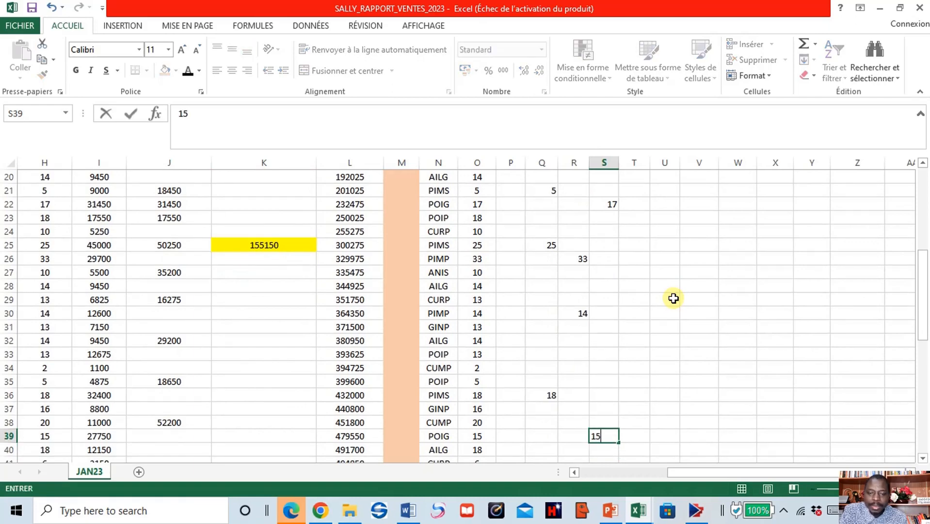
{"action": "type", "text": "5"}
{"action": "key", "text": "Return"}
Find the next POIG sale below row 39 and enter its quantity 15 in S48.
{"action": "key", "text": "Down"}
{"action": "key", "text": "Down"}
{"action": "key", "text": "Down"}
{"action": "key", "text": "Down"}
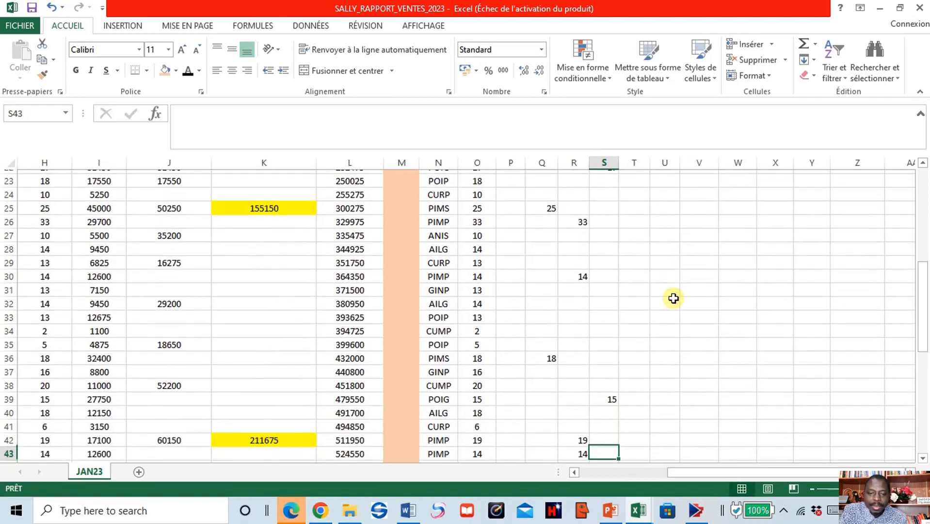
{"action": "key", "text": "Down"}
{"action": "key", "text": "Down"}
{"action": "key", "text": "Down"}
{"action": "key", "text": "Down"}
{"action": "key", "text": "Down"}
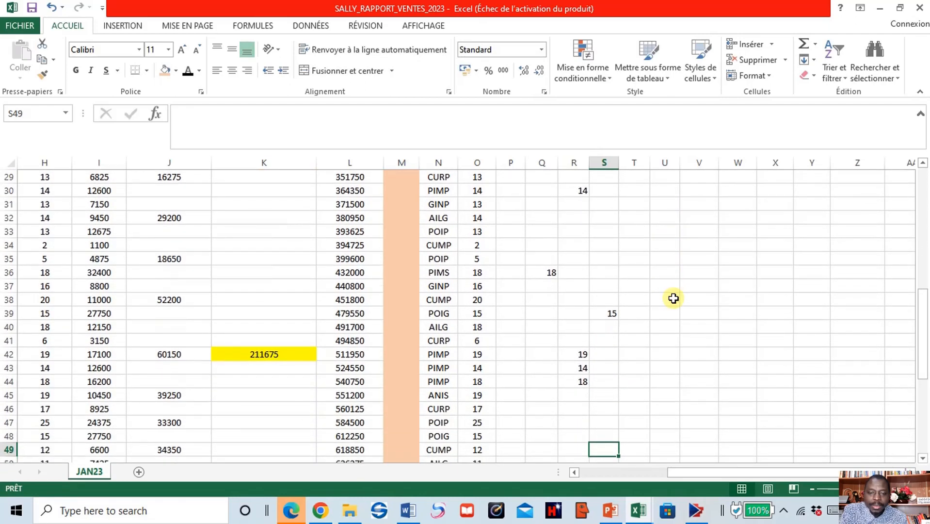
{"action": "key", "text": "Up"}
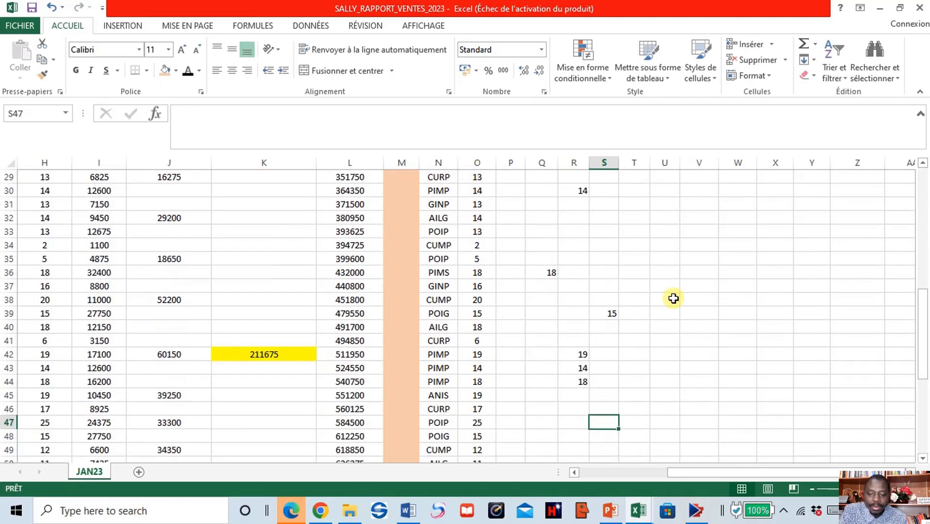
{"action": "type", "text": "15"}
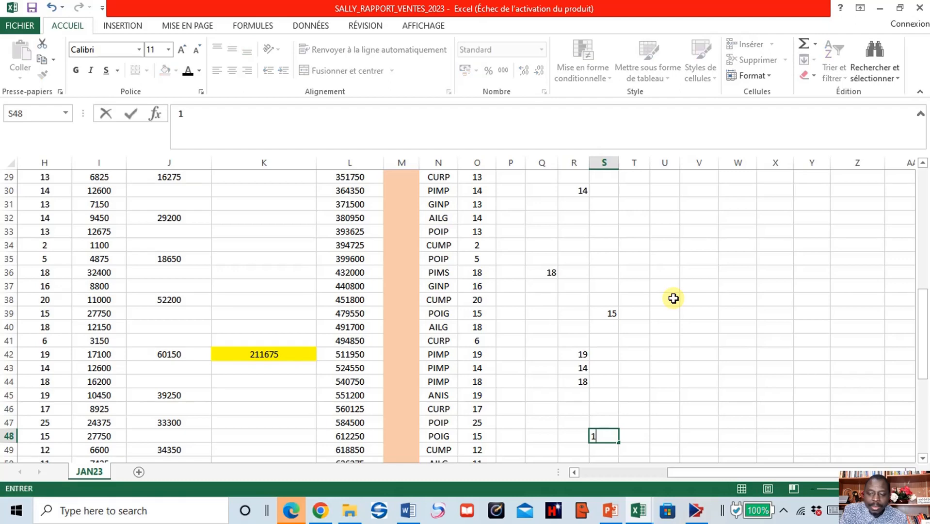
{"action": "key", "text": "Return"}
Find the next POIG sale below row 48 and enter its quantity 7 in S54.
{"action": "key", "text": "Down"}
{"action": "key", "text": "Down"}
{"action": "key", "text": "Down"}
{"action": "key", "text": "Down"}
{"action": "key", "text": "Down"}
{"action": "key", "text": "Down"}
{"action": "key", "text": "Down"}
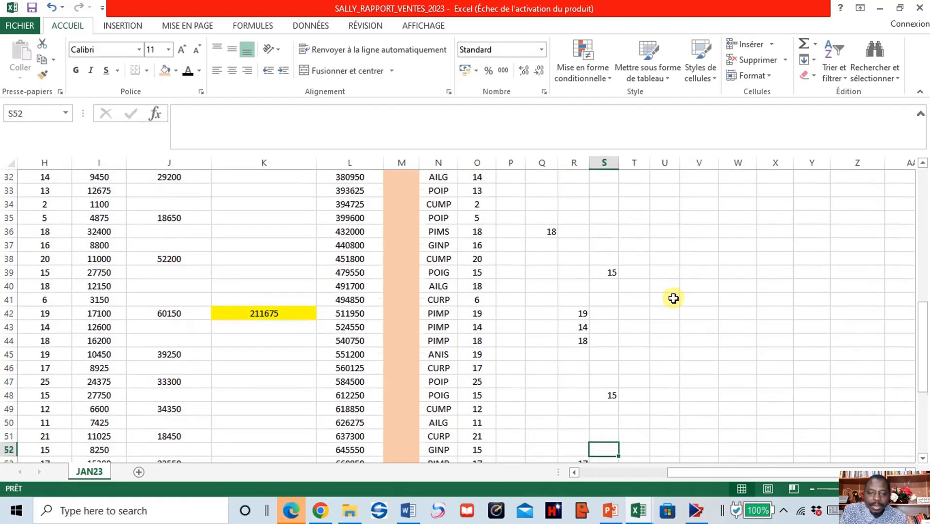
{"action": "key", "text": "Up"}
{"action": "key", "text": "Up"}
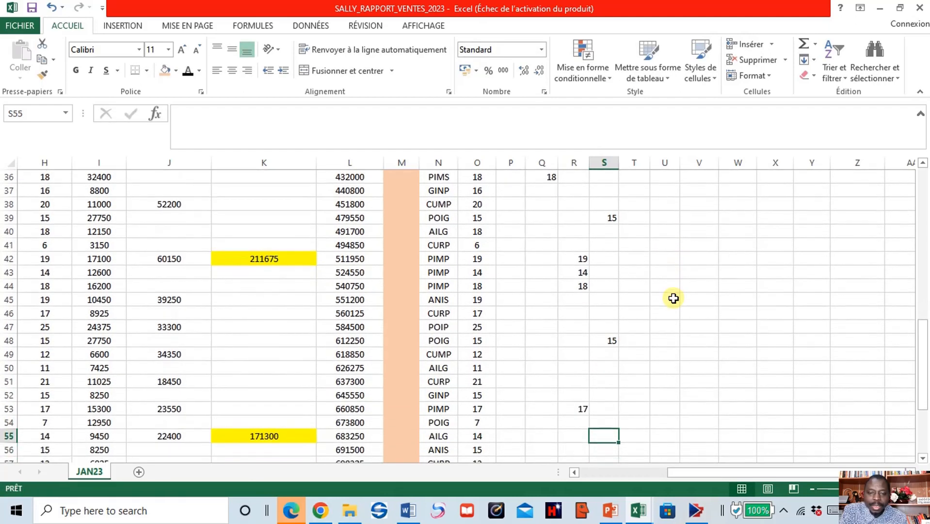
{"action": "type", "text": "7"}
{"action": "key", "text": "Return"}
Enter the last POIG quantity, 24, in S60 beside the final sale of the list.
{"action": "key", "text": "Down"}
{"action": "key", "text": "Down"}
{"action": "key", "text": "Down"}
{"action": "key", "text": "Down"}
{"action": "key", "text": "Down"}
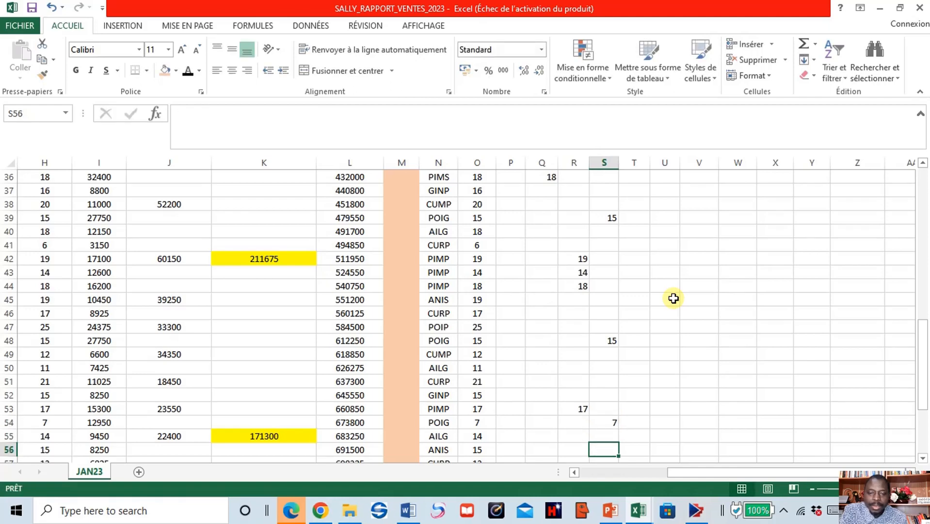
{"action": "key", "text": "Down"}
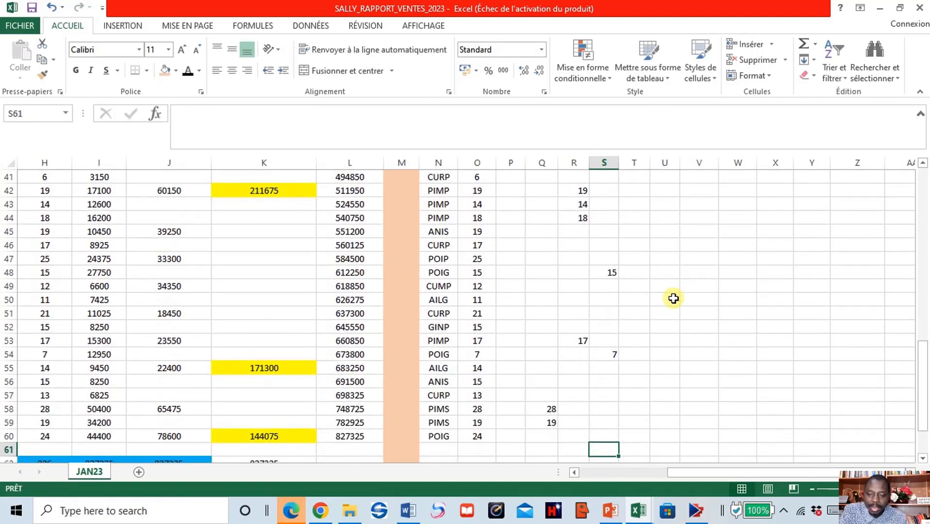
{"action": "key", "text": "Up"}
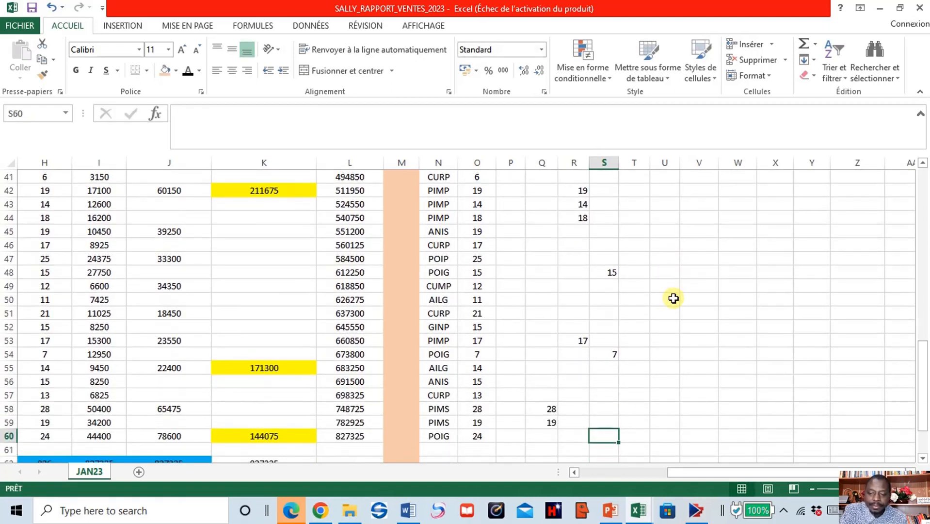
{"action": "type", "text": "24"}
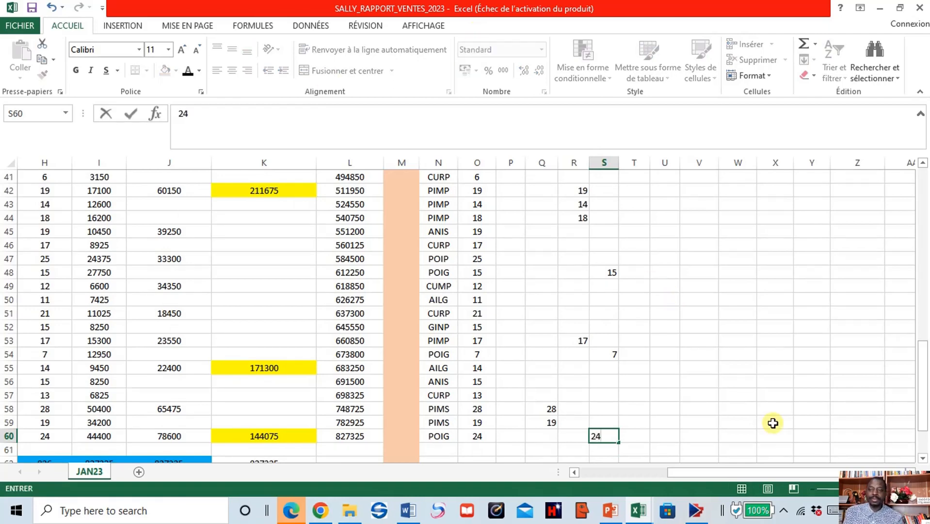
Return to the start of the list, find the first POIP sale and enter its quantity 18 in T23.
{"action": "left_click_drag", "start_coordinate": [926, 378], "coordinate": [924, 213]}
{"action": "left_click", "coordinate": [633, 239]}
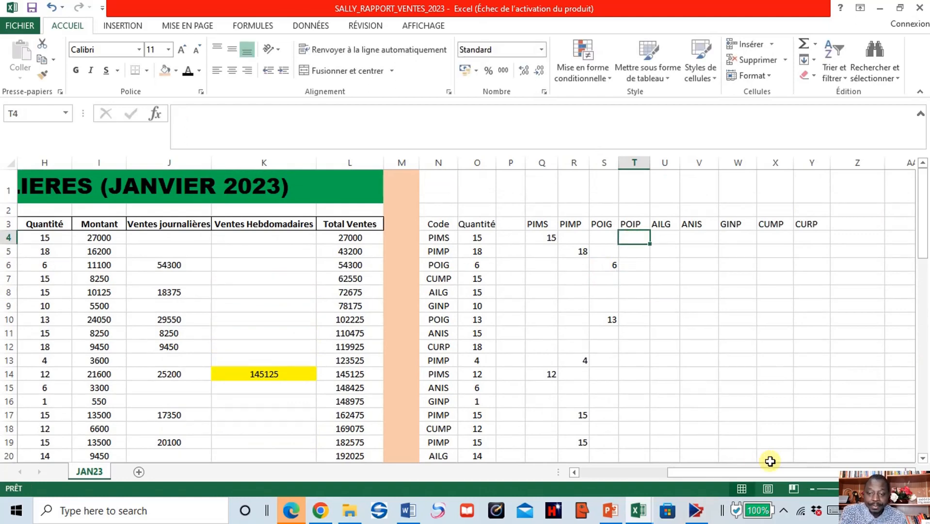
{"action": "key", "text": "Down"}
{"action": "key", "text": "Down"}
{"action": "key", "text": "Down"}
{"action": "key", "text": "Down"}
{"action": "key", "text": "Down"}
{"action": "key", "text": "Down"}
{"action": "key", "text": "Down"}
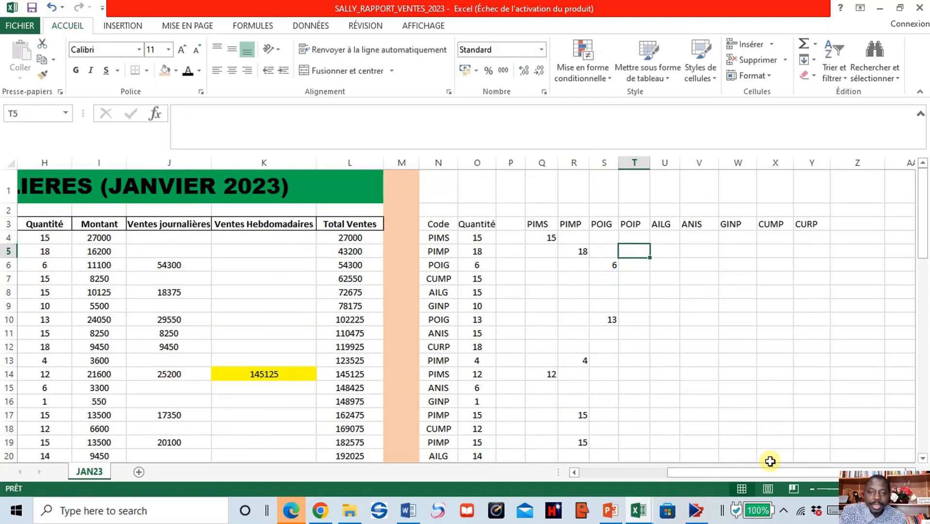
{"action": "key", "text": "Down"}
{"action": "key", "text": "Down"}
{"action": "key", "text": "Down"}
{"action": "key", "text": "Down"}
{"action": "key", "text": "Down"}
{"action": "key", "text": "Down"}
{"action": "key", "text": "Down"}
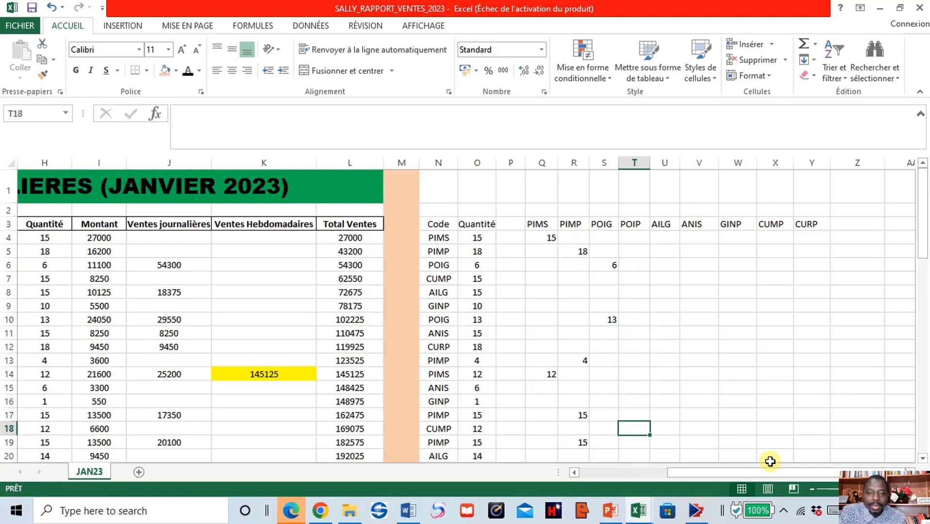
{"action": "key", "text": "Down"}
{"action": "key", "text": "Down"}
{"action": "key", "text": "Down"}
{"action": "key", "text": "Down"}
{"action": "key", "text": "Down"}
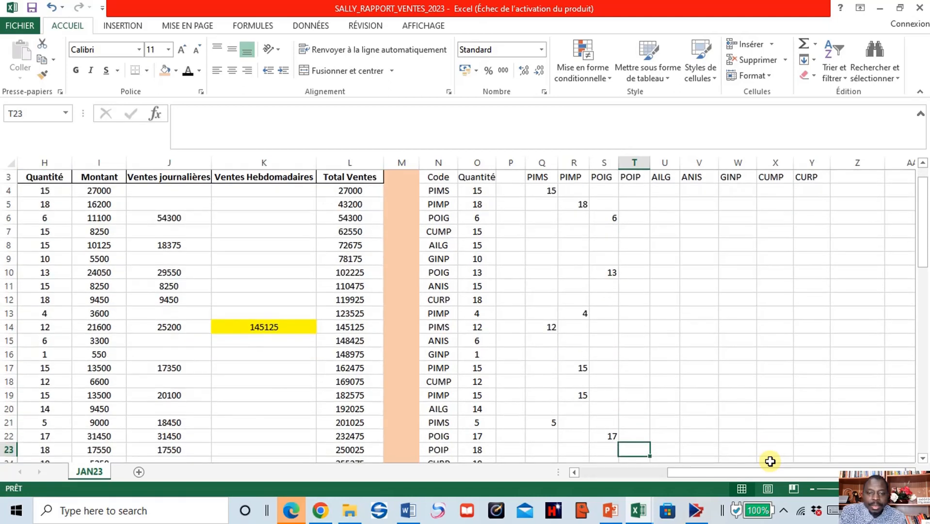
{"action": "type", "text": "18"}
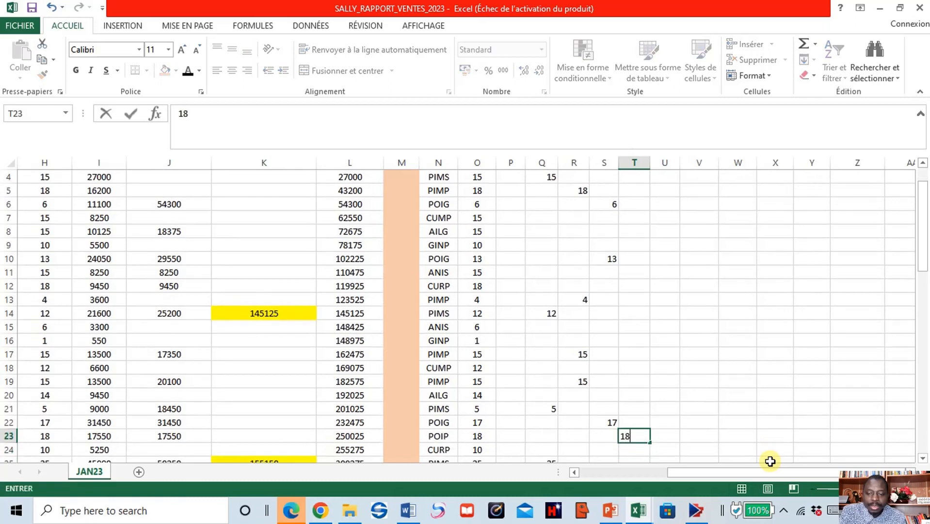
{"action": "key", "text": "Down"}
Find the next POIP sale below row 23 and enter its quantity 13 in T33.
{"action": "key", "text": "Down"}
{"action": "key", "text": "Down"}
{"action": "key", "text": "Down"}
{"action": "key", "text": "Down"}
{"action": "key", "text": "Down"}
{"action": "key", "text": "Down"}
{"action": "key", "text": "Down"}
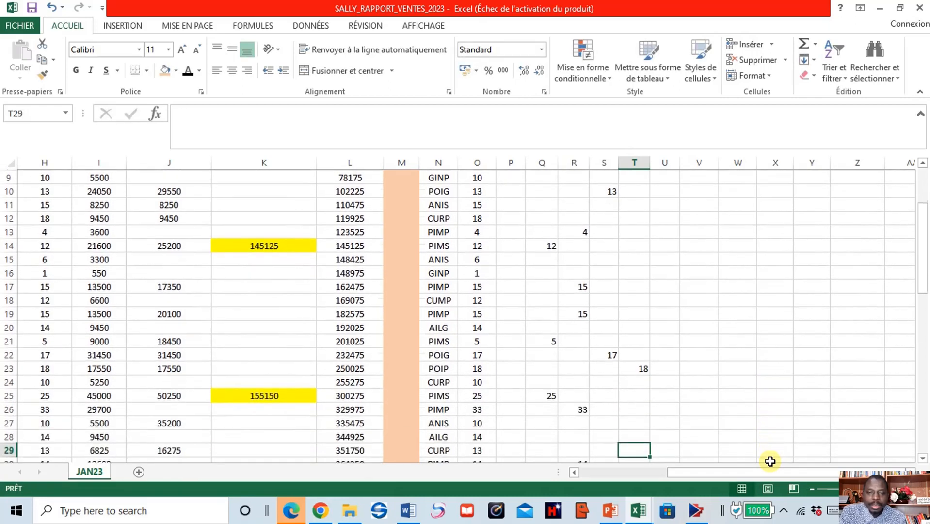
{"action": "key", "text": "Down"}
{"action": "key", "text": "Down"}
{"action": "key", "text": "Down"}
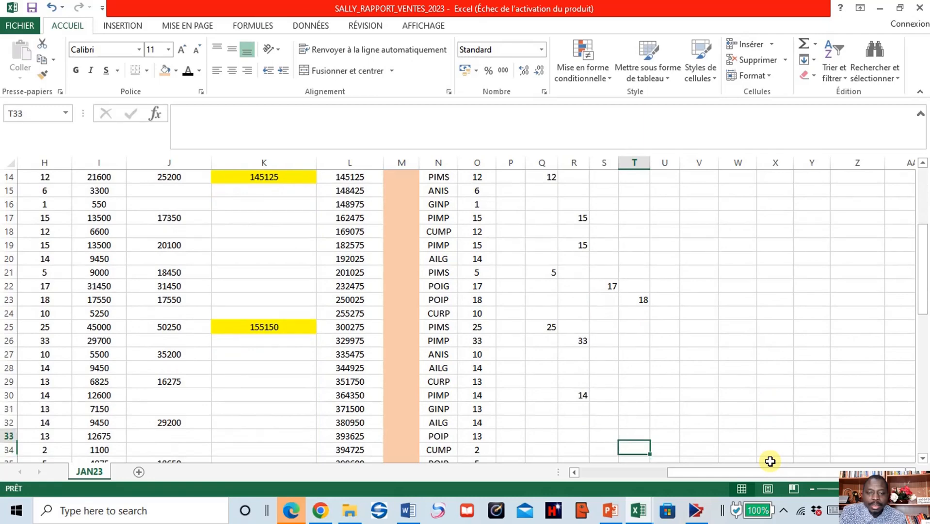
{"action": "type", "text": "13"}
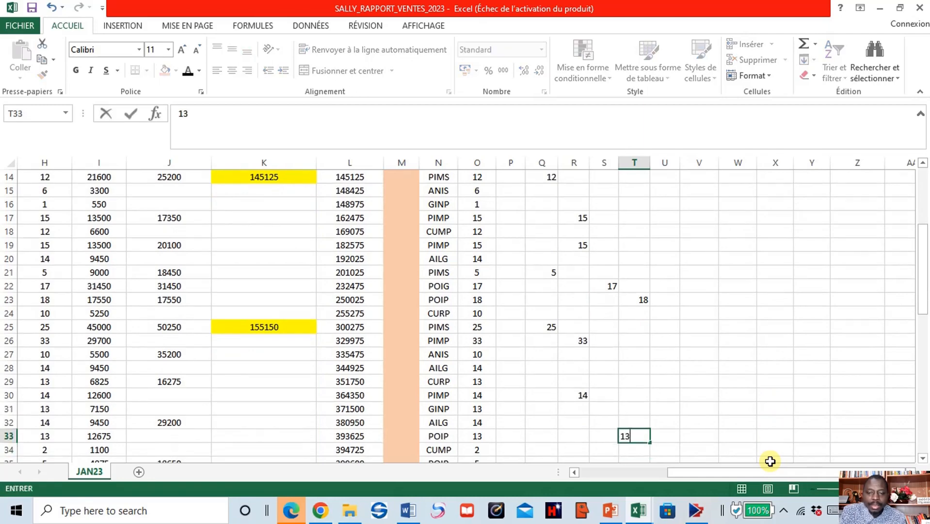
{"action": "key", "text": "Down"}
Enter the POIP quantity 5 in T35 beside the matching sale.
{"action": "key", "text": "Down"}
{"action": "key", "text": "Down"}
{"action": "key", "text": "Down"}
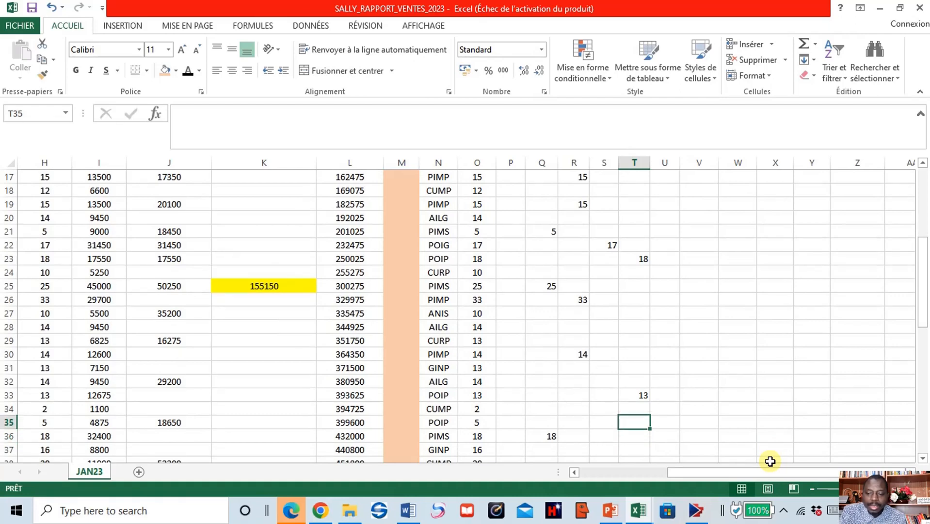
{"action": "type", "text": "5"}
{"action": "key", "text": "Down"}
Find the next POIP sale below row 35 and enter its quantity 25 in T47.
{"action": "key", "text": "Down"}
{"action": "key", "text": "Down"}
{"action": "key", "text": "Down"}
{"action": "key", "text": "Down"}
{"action": "key", "text": "Down"}
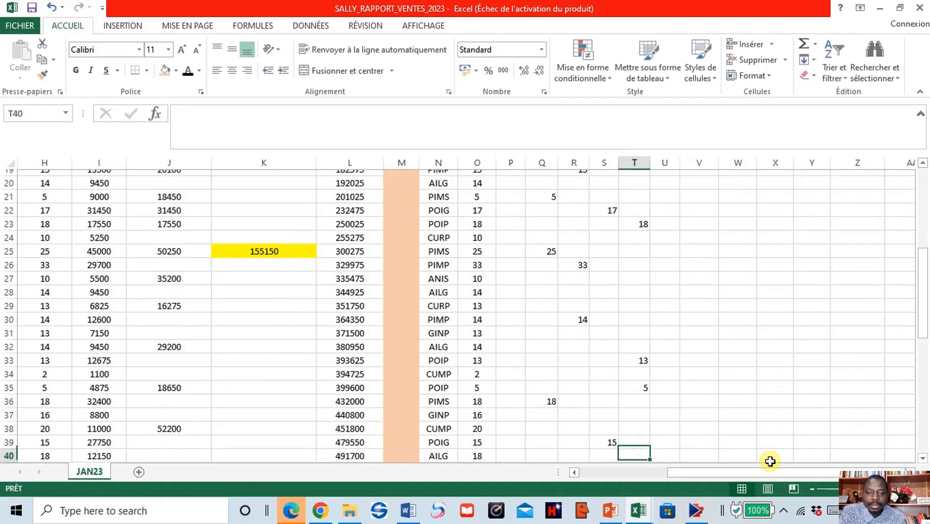
{"action": "key", "text": "Down"}
{"action": "key", "text": "Down"}
{"action": "key", "text": "Down"}
{"action": "key", "text": "Down"}
{"action": "key", "text": "Down"}
{"action": "key", "text": "Down"}
{"action": "key", "text": "Down"}
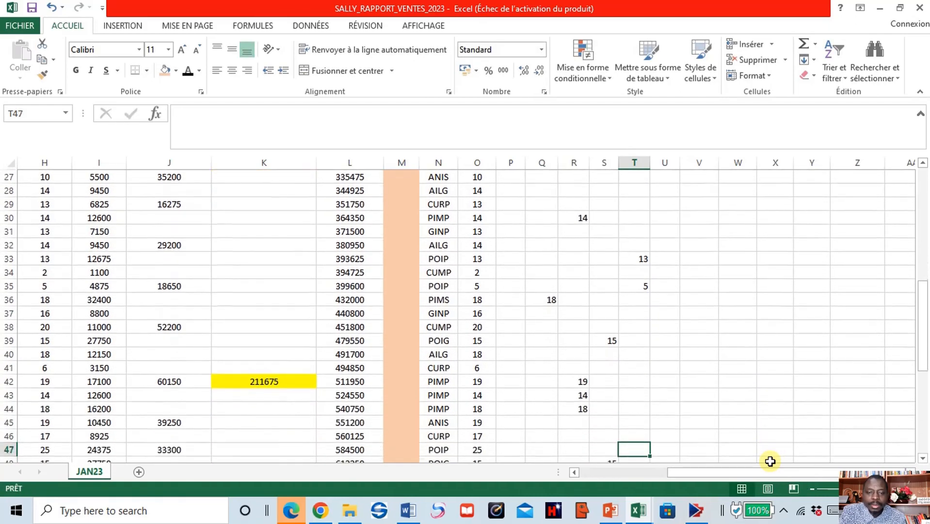
{"action": "key", "text": "Up"}
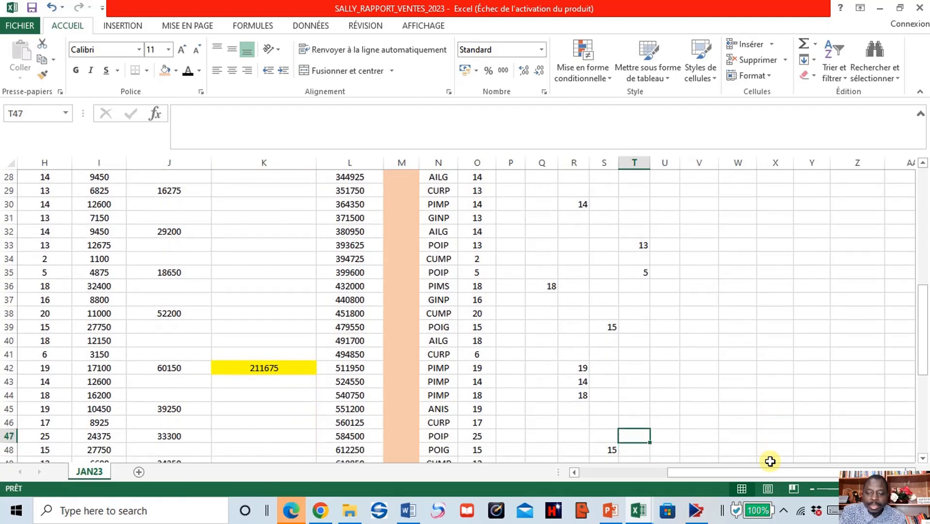
{"action": "type", "text": "25"}
{"action": "key", "text": "Return"}
Check the remaining sales below row 47, down to the end of the list, for further POIP codes.
{"action": "key", "text": "Down"}
{"action": "key", "text": "Down"}
{"action": "key", "text": "Down"}
{"action": "key", "text": "Down"}
{"action": "key", "text": "Down"}
{"action": "key", "text": "Down"}
{"action": "key", "text": "Down"}
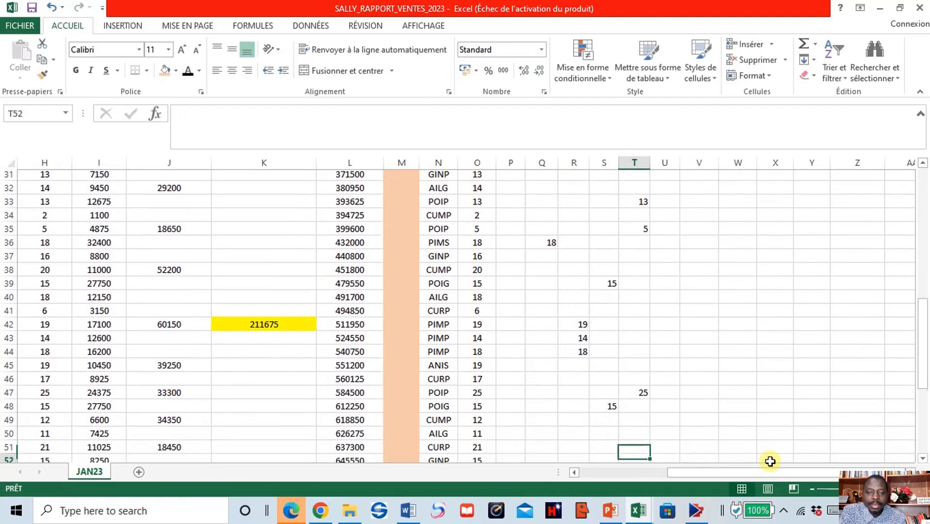
{"action": "key", "text": "Down"}
{"action": "key", "text": "Down"}
{"action": "key", "text": "Down"}
{"action": "key", "text": "Down"}
{"action": "key", "text": "Down"}
{"action": "key", "text": "Down"}
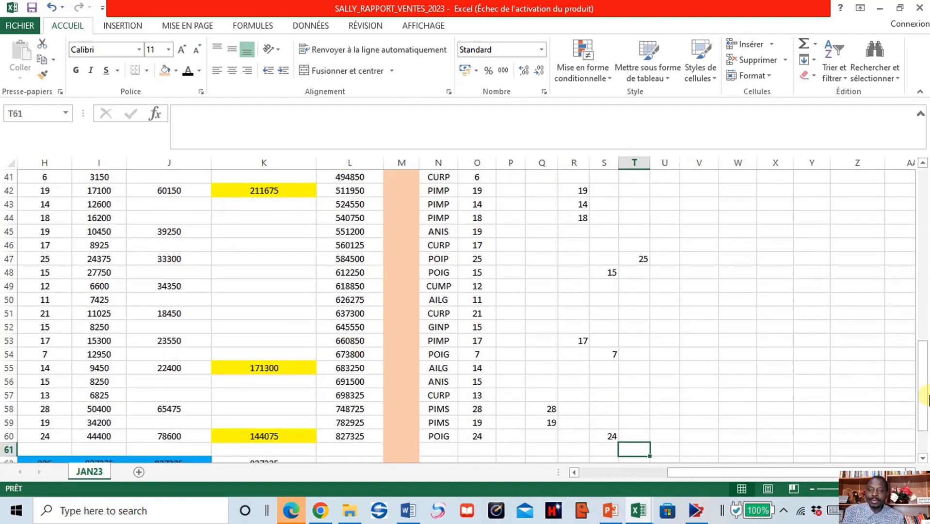
Return to the start of the list, find the first AILG sale and enter its quantity 15 in U8.
{"action": "left_click_drag", "start_coordinate": [927, 370], "coordinate": [925, 194]}
{"action": "left_click", "coordinate": [668, 240]}
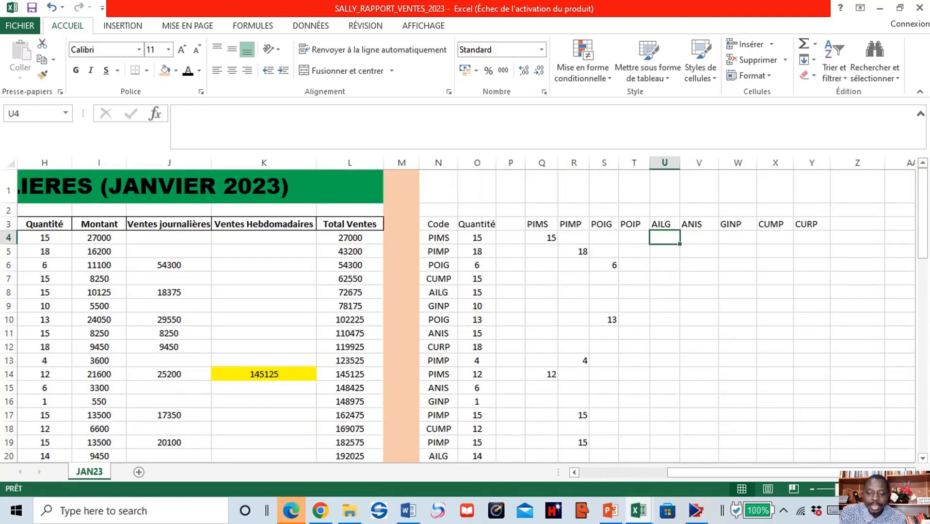
{"action": "key", "text": "Down"}
{"action": "key", "text": "Down"}
{"action": "key", "text": "Down"}
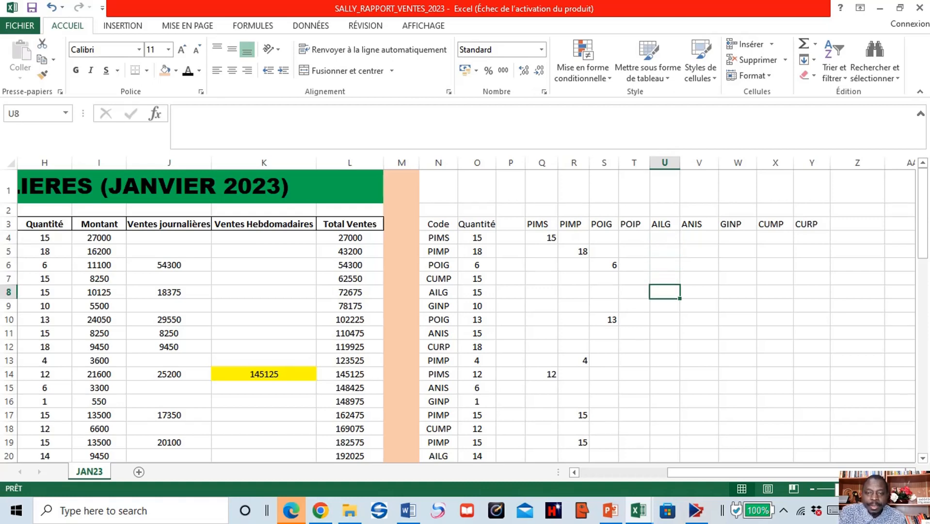
{"action": "key", "text": "Up"}
{"action": "key", "text": "Down"}
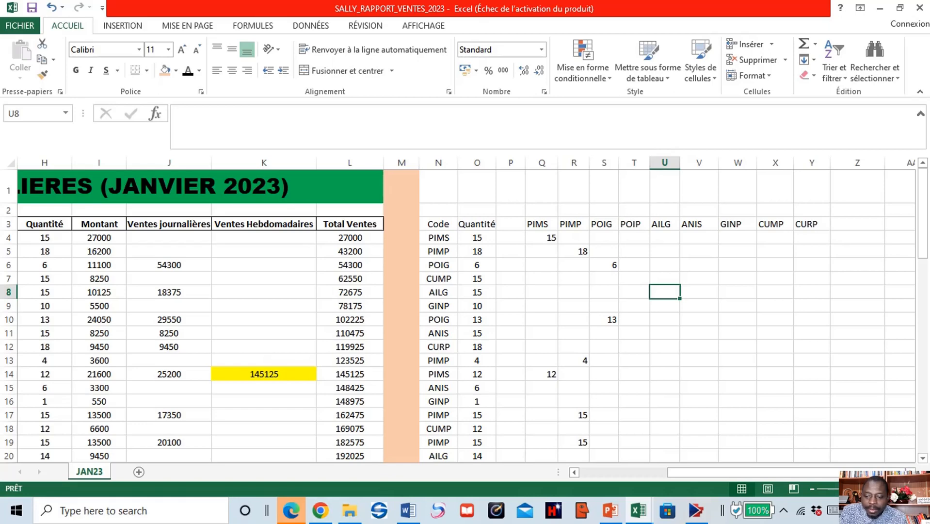
{"action": "type", "text": "15"}
{"action": "key", "text": "Down"}
Find the next AILG sale below row 8 and enter its quantity 14 in U20.
{"action": "key", "text": "Down"}
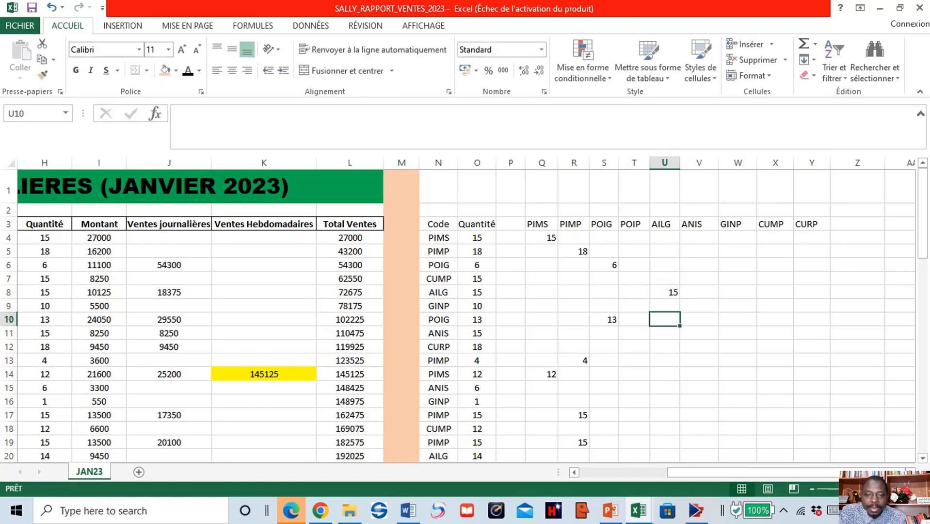
{"action": "key", "text": "Down"}
{"action": "key", "text": "Down"}
{"action": "key", "text": "Down"}
{"action": "key", "text": "Down"}
{"action": "key", "text": "Down"}
{"action": "key", "text": "Down"}
{"action": "key", "text": "Down"}
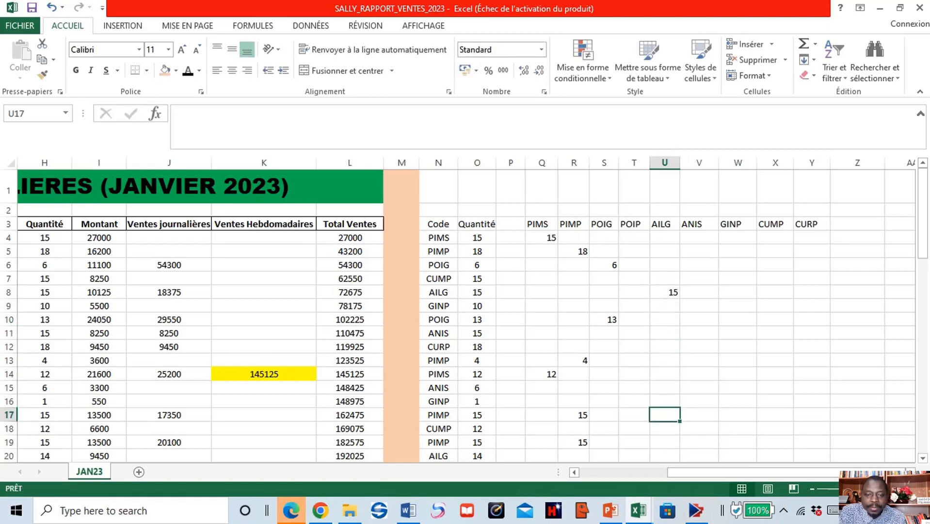
{"action": "key", "text": "Down"}
{"action": "key", "text": "Down"}
{"action": "key", "text": "Down"}
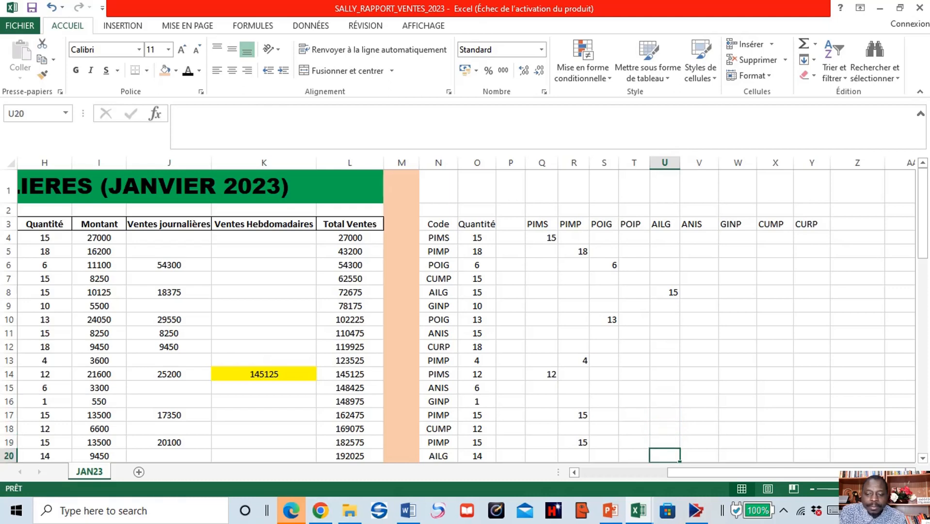
{"action": "type", "text": "14"}
{"action": "key", "text": "Down"}
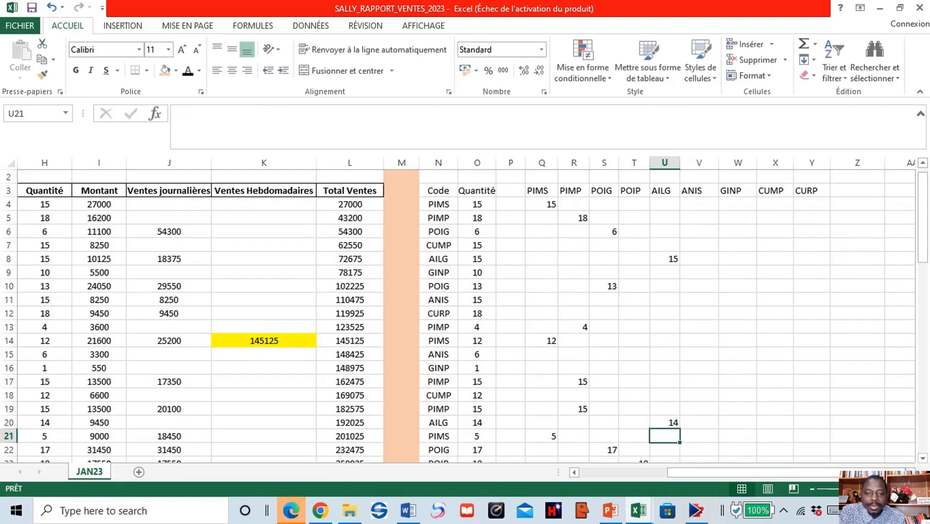
Find the next AILG sale below row 20 and enter its quantity 14 in U28.
{"action": "key", "text": "Down"}
{"action": "key", "text": "Down"}
{"action": "key", "text": "Down"}
{"action": "key", "text": "Down"}
{"action": "key", "text": "Down"}
{"action": "key", "text": "Down"}
{"action": "key", "text": "Down"}
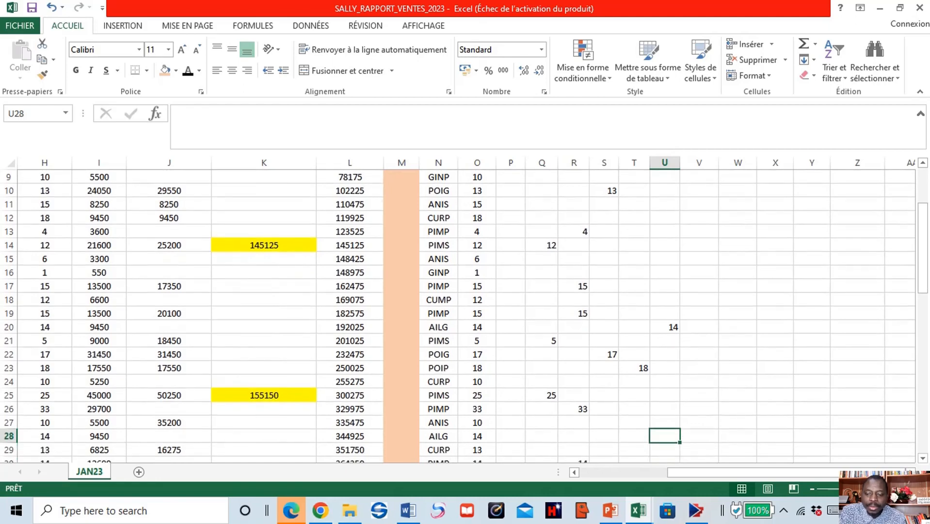
{"action": "type", "text": "14"}
{"action": "key", "text": "Down"}
Find the next AILG sale below row 28 and enter its quantity 14 in U32.
{"action": "key", "text": "Down"}
{"action": "key", "text": "Down"}
{"action": "key", "text": "Down"}
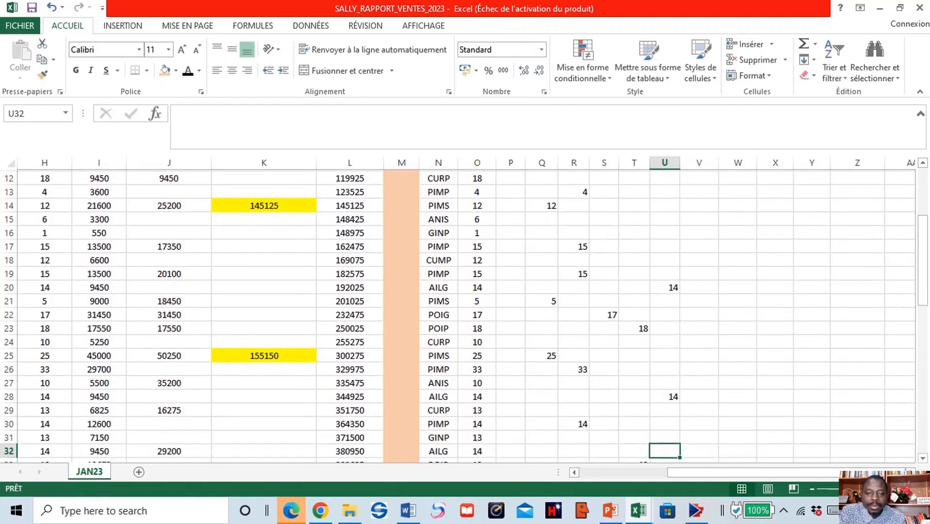
{"action": "key", "text": "Down"}
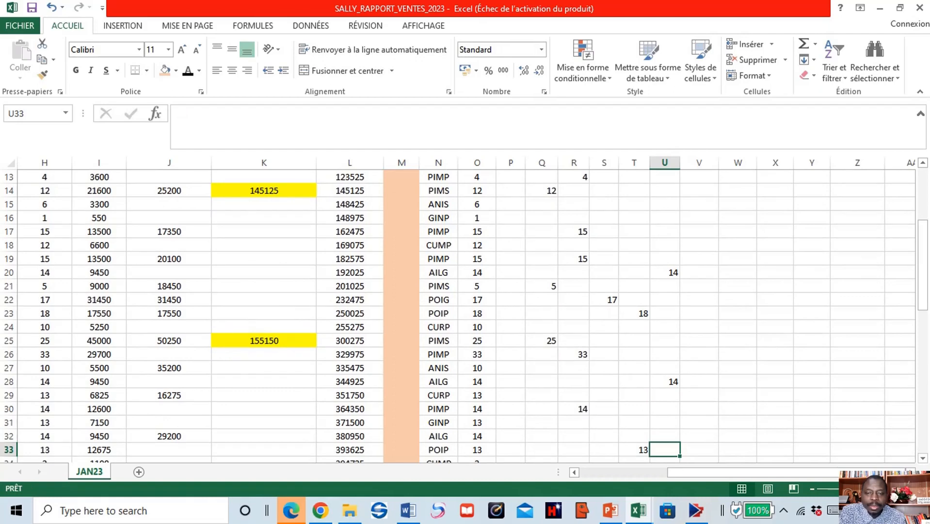
{"action": "key", "text": "Up"}
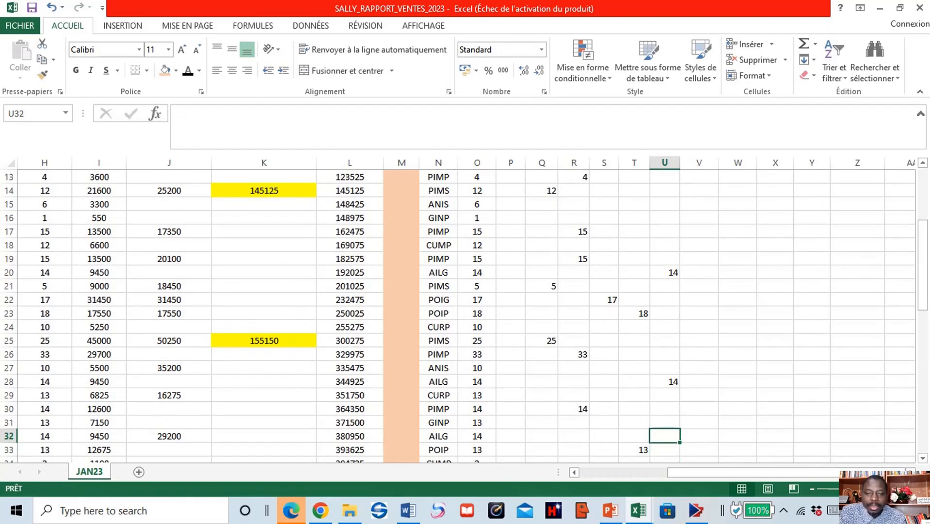
{"action": "type", "text": "14"}
{"action": "key", "text": "Return"}
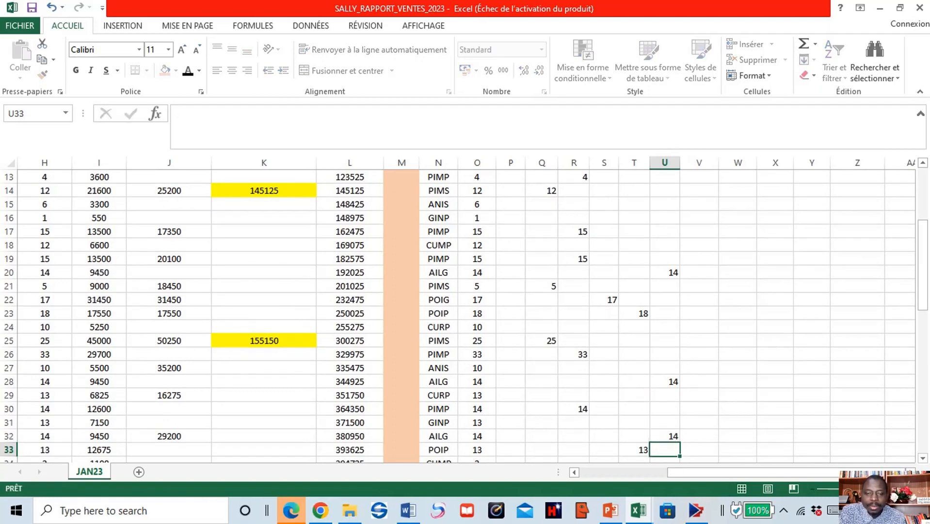
Find the next AILG sale below row 32 and enter its quantity 18 in U40.
{"action": "key", "text": "Down"}
{"action": "key", "text": "Down"}
{"action": "key", "text": "Down"}
{"action": "key", "text": "Down"}
{"action": "key", "text": "Down"}
{"action": "key", "text": "Down"}
{"action": "key", "text": "Down"}
{"action": "key", "text": "Down"}
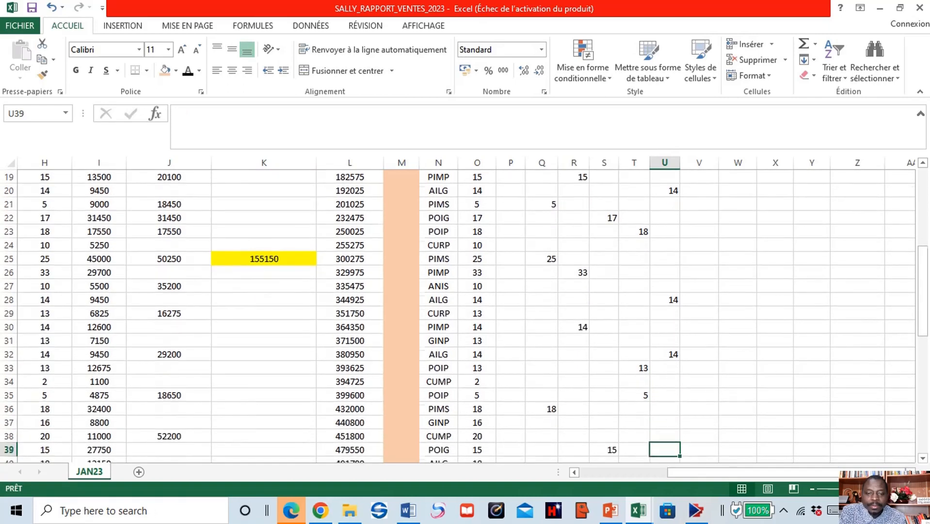
{"action": "key", "text": "Up"}
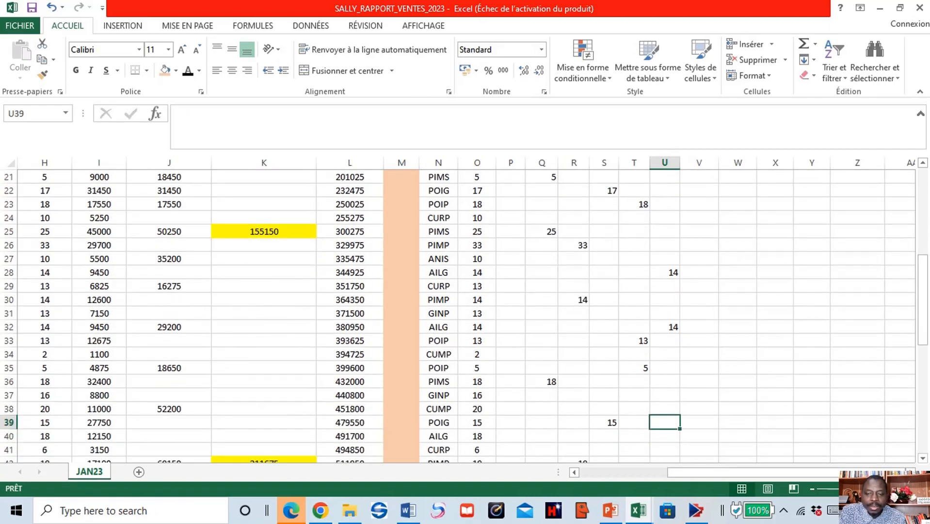
{"action": "key", "text": "Down"}
{"action": "type", "text": "18"}
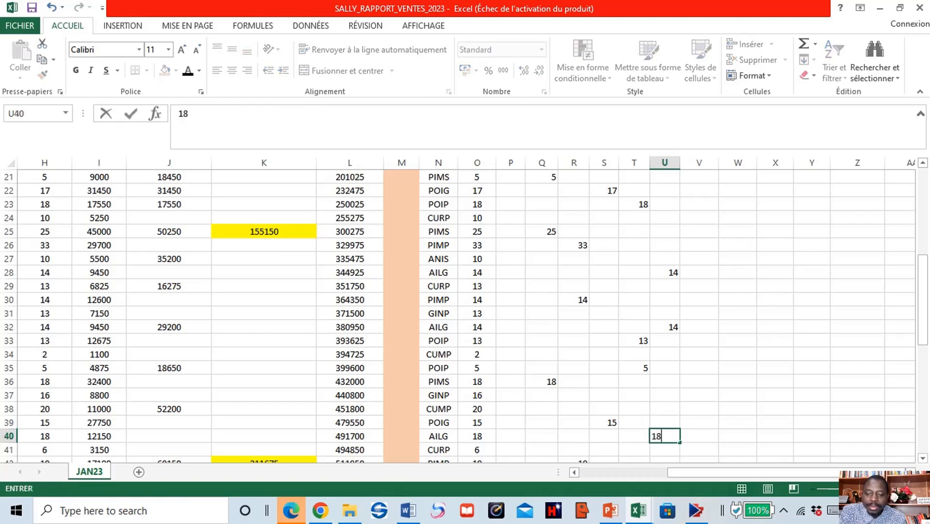
{"action": "key", "text": "Return"}
Find the next AILG sale below row 40 and enter its quantity 11 in U50.
{"action": "key", "text": "Down"}
{"action": "key", "text": "Down"}
{"action": "key", "text": "Down"}
{"action": "key", "text": "Down"}
{"action": "key", "text": "Down"}
{"action": "key", "text": "Down"}
{"action": "key", "text": "Down"}
{"action": "key", "text": "Down"}
{"action": "key", "text": "Down"}
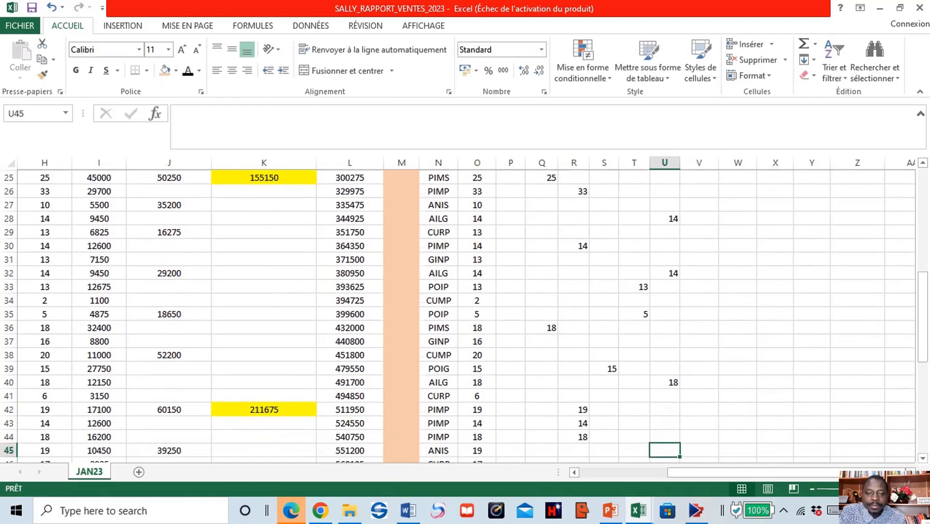
{"action": "key", "text": "Down"}
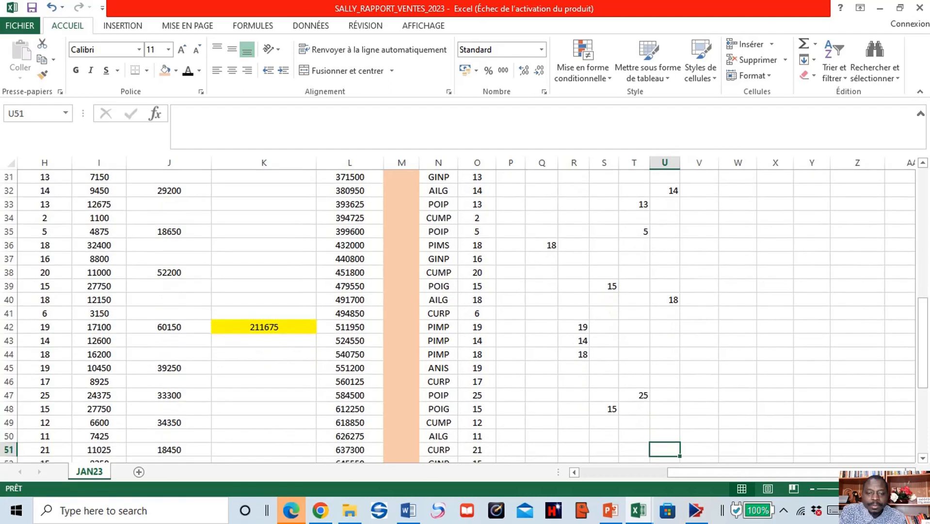
{"action": "key", "text": "Up"}
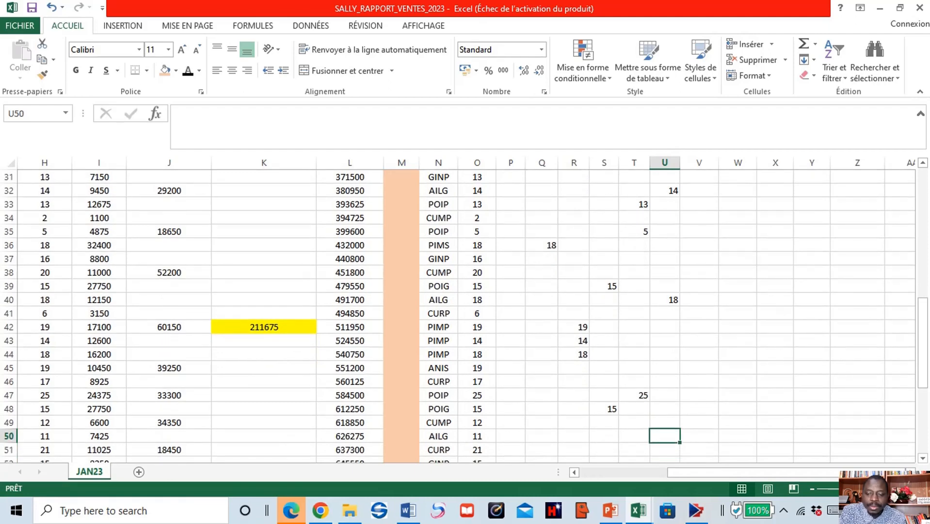
{"action": "type", "text": "11"}
{"action": "key", "text": "Return"}
Find the next AILG sale below row 50 and enter its quantity 14 in U55.
{"action": "key", "text": "Down"}
{"action": "key", "text": "Down"}
{"action": "key", "text": "Down"}
{"action": "key", "text": "Down"}
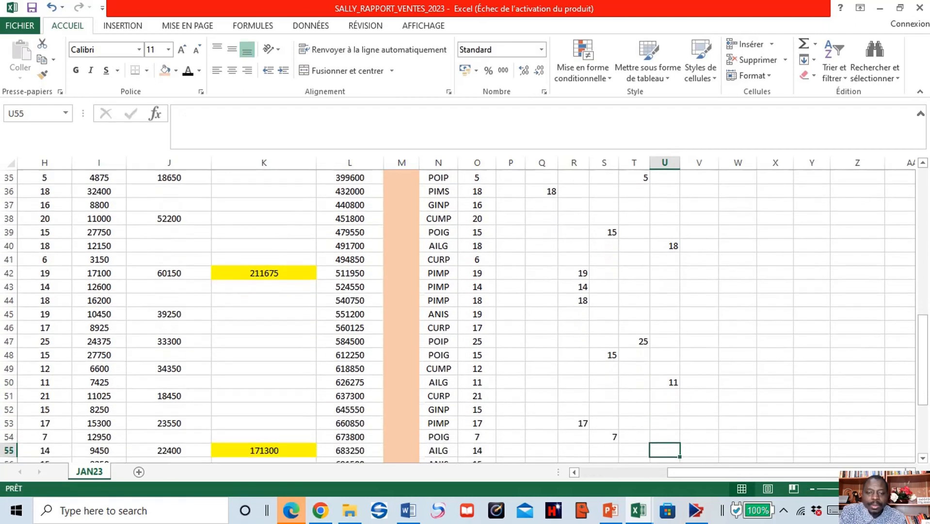
{"action": "key", "text": "Down"}
{"action": "key", "text": "Up"}
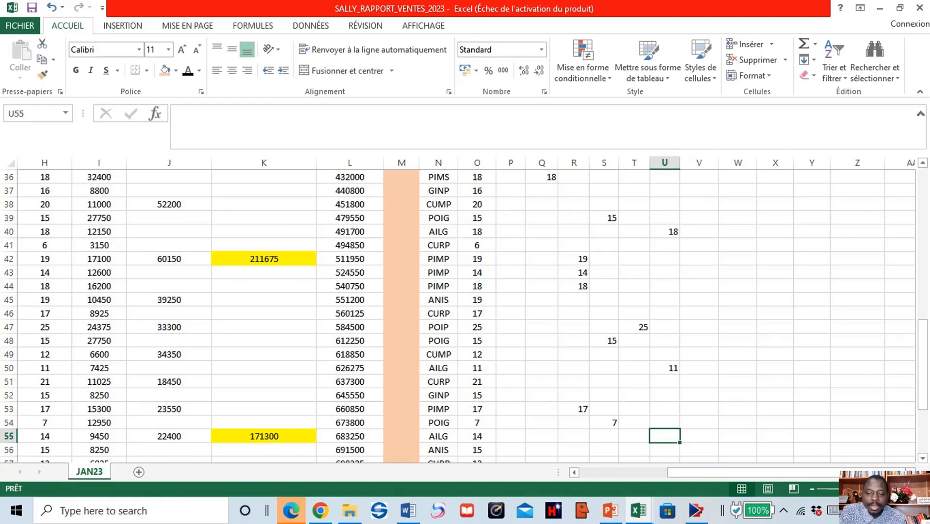
{"action": "type", "text": "14"}
{"action": "key", "text": "Return"}
Check the remaining sales below row 55, down to the end of the list, for further AILG codes.
{"action": "key", "text": "Down"}
{"action": "key", "text": "Down"}
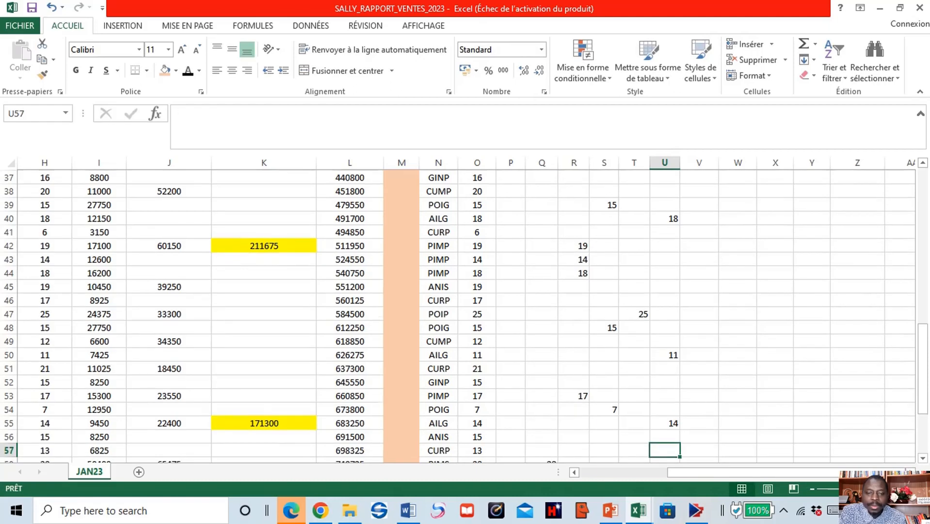
{"action": "key", "text": "Down"}
{"action": "key", "text": "Down"}
{"action": "key", "text": "Down"}
{"action": "key", "text": "Down"}
{"action": "key", "text": "Down"}
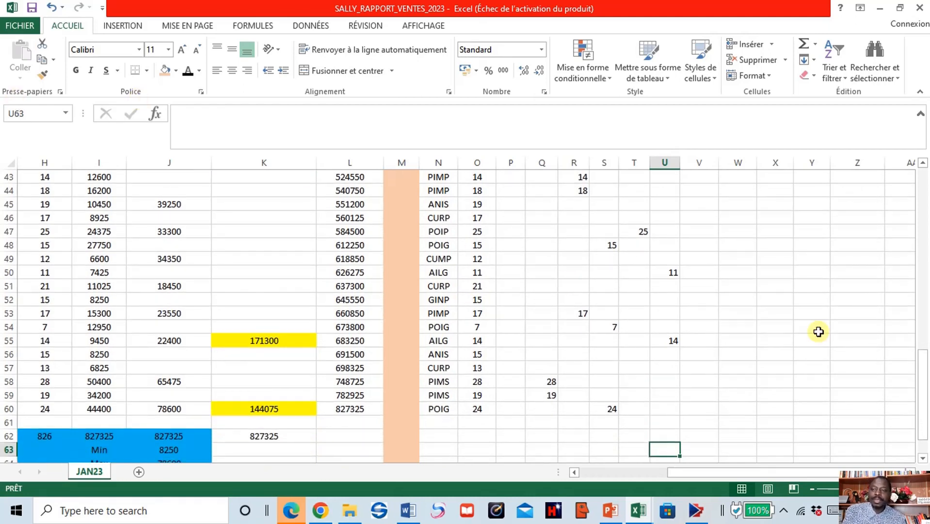
Return to the start of the list, find the first ANIS sale and enter its quantity 15 in V11.
{"action": "left_click_drag", "start_coordinate": [926, 372], "coordinate": [924, 365]}
{"action": "left_click", "coordinate": [705, 238]}
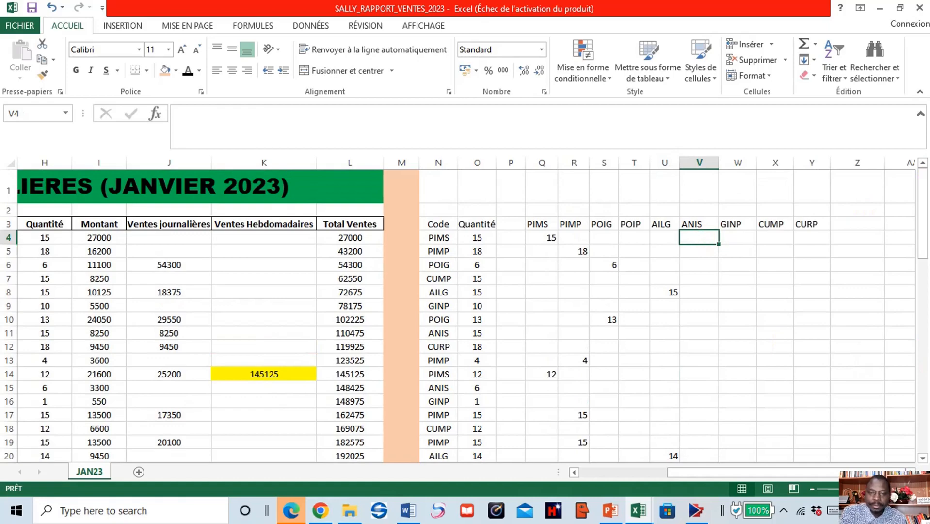
{"action": "key", "text": "Down"}
{"action": "key", "text": "Down"}
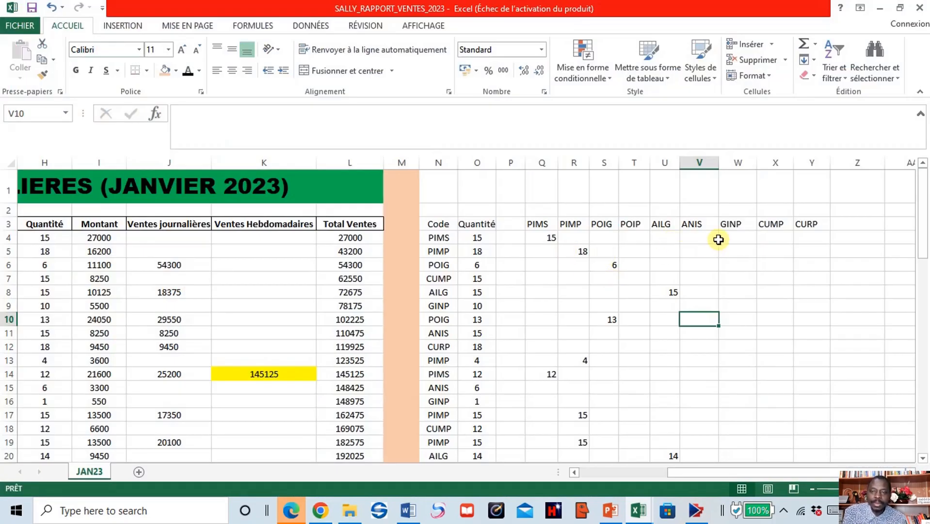
{"action": "left_click", "coordinate": [717, 239]}
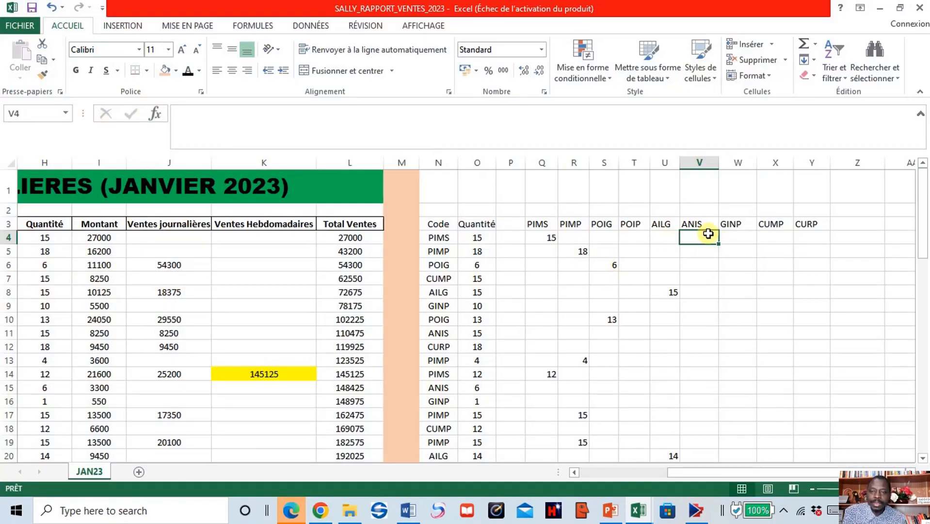
{"action": "key", "text": "Down"}
{"action": "key", "text": "Down"}
{"action": "key", "text": "Down"}
{"action": "key", "text": "Down"}
{"action": "key", "text": "Down"}
{"action": "key", "text": "Down"}
{"action": "key", "text": "Down"}
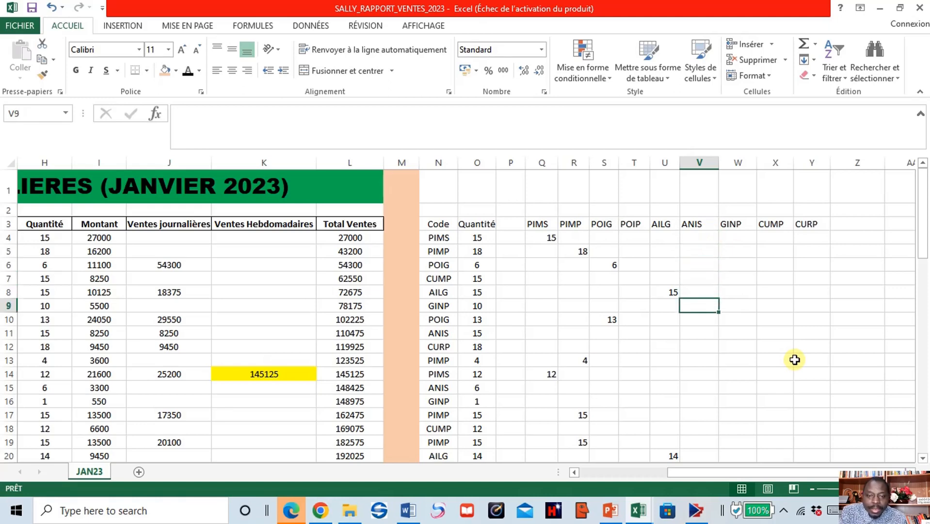
{"action": "type", "text": "15"}
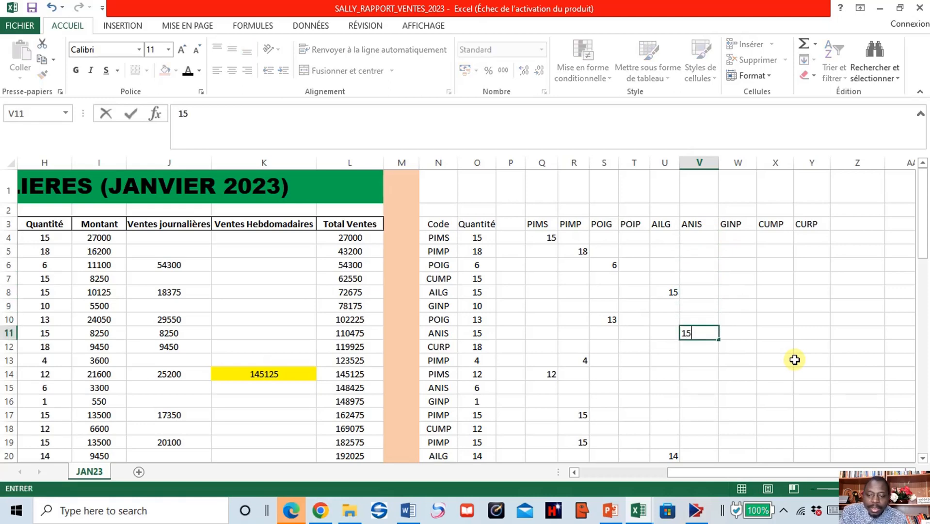
{"action": "key", "text": "Down"}
Find the next ANIS sale below row 11 and enter its quantity 6 in V15.
{"action": "key", "text": "Down"}
{"action": "key", "text": "Down"}
{"action": "key", "text": "Down"}
{"action": "key", "text": "Down"}
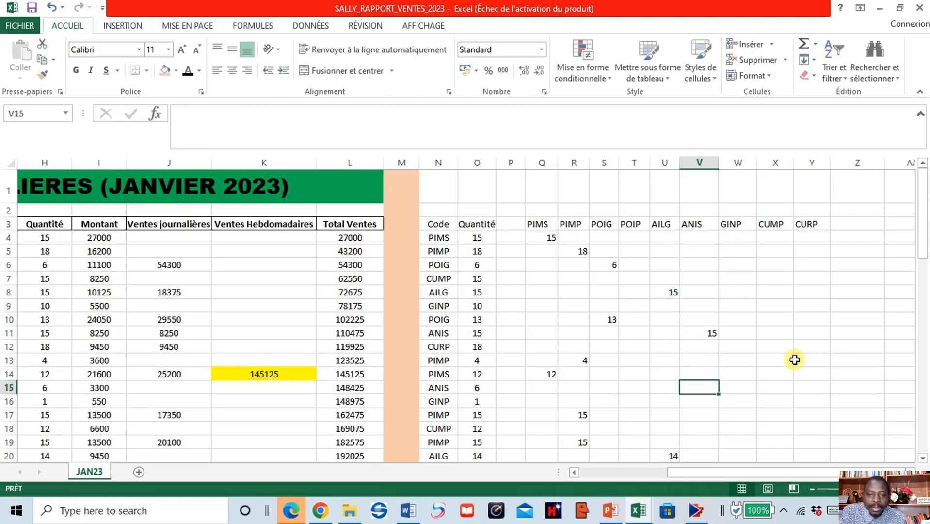
{"action": "key", "text": "Up"}
{"action": "type", "text": "6"}
{"action": "key", "text": "Tab"}
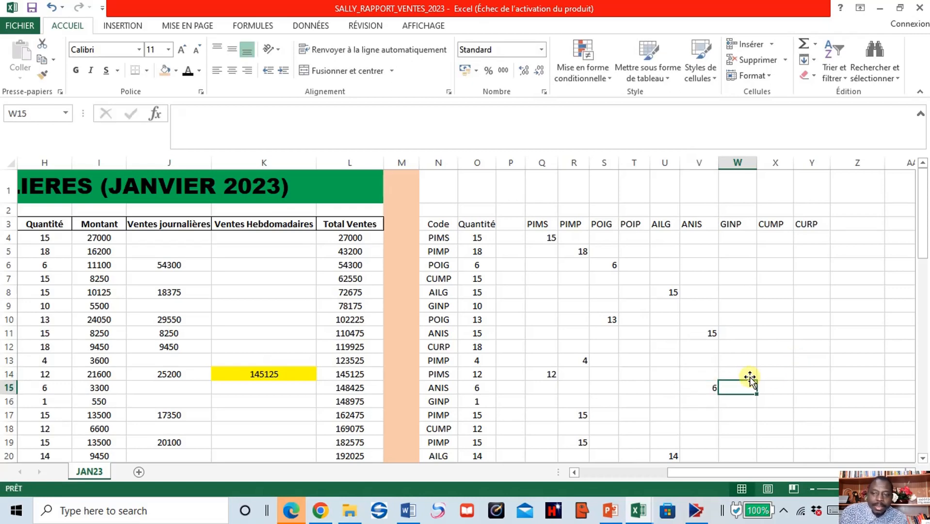
Find the next ANIS sale below row 15 and enter its quantity 10 in V27.
{"action": "left_click", "coordinate": [710, 383]}
{"action": "key", "text": "Down"}
{"action": "key", "text": "Down"}
{"action": "key", "text": "Down"}
{"action": "key", "text": "Down"}
{"action": "key", "text": "Down"}
{"action": "key", "text": "Down"}
{"action": "key", "text": "Down"}
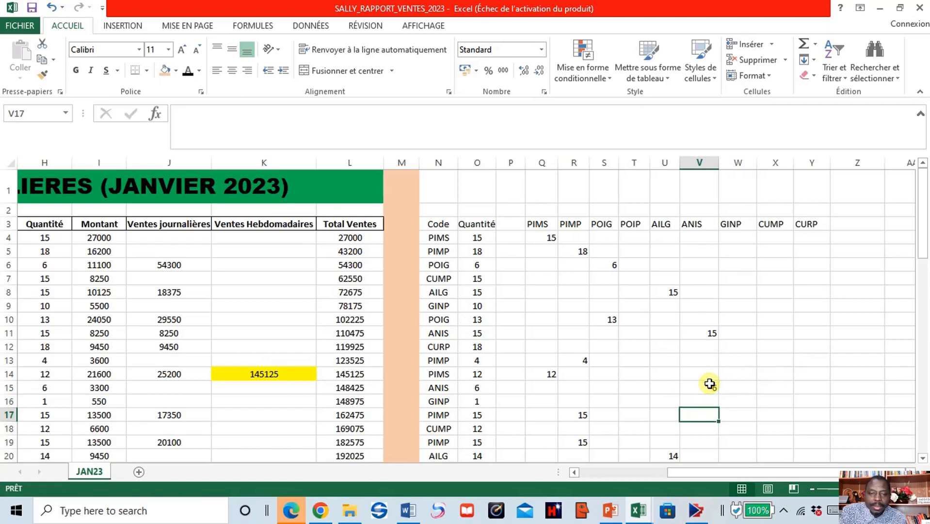
{"action": "key", "text": "Down"}
{"action": "key", "text": "Down"}
{"action": "key", "text": "Down"}
{"action": "key", "text": "Down"}
{"action": "key", "text": "Down"}
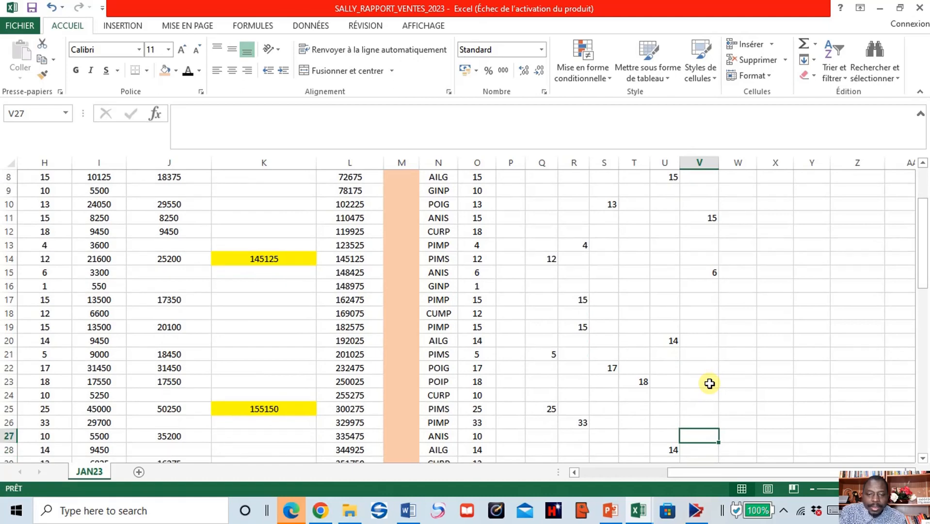
{"action": "type", "text": "1"}
{"action": "key", "text": "Down"}
Find the next ANIS sale below row 27 and enter its quantity 19 in V45.
{"action": "key", "text": "Down"}
{"action": "key", "text": "Down"}
{"action": "key", "text": "Down"}
{"action": "key", "text": "Down"}
{"action": "key", "text": "Down"}
{"action": "key", "text": "Down"}
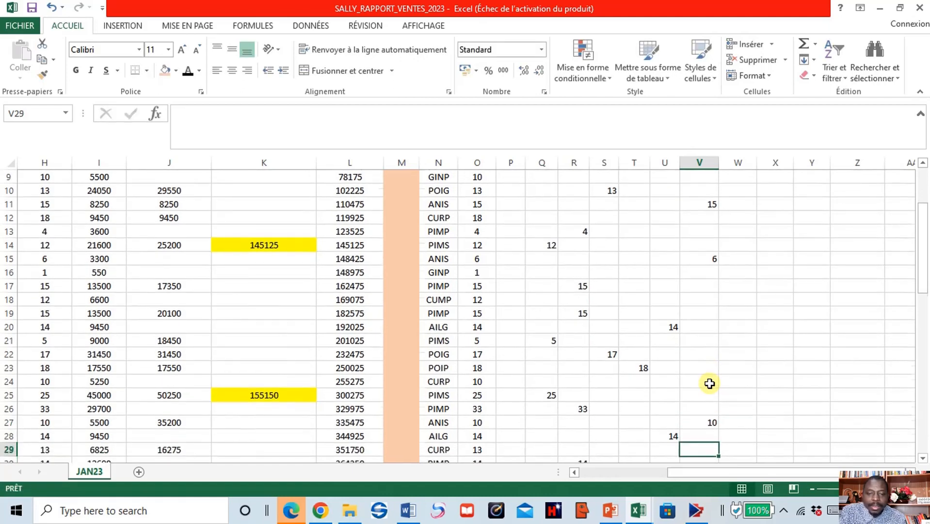
{"action": "key", "text": "Down"}
{"action": "key", "text": "Down"}
{"action": "key", "text": "Down"}
{"action": "key", "text": "Down"}
{"action": "key", "text": "Down"}
{"action": "key", "text": "Down"}
{"action": "key", "text": "Down"}
{"action": "key", "text": "Down"}
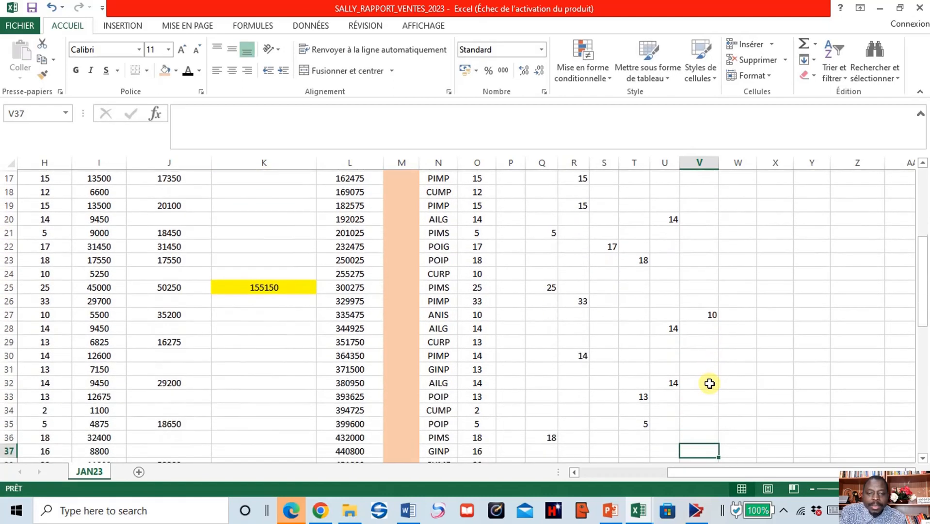
{"action": "key", "text": "Down"}
{"action": "key", "text": "Down"}
{"action": "key", "text": "Down"}
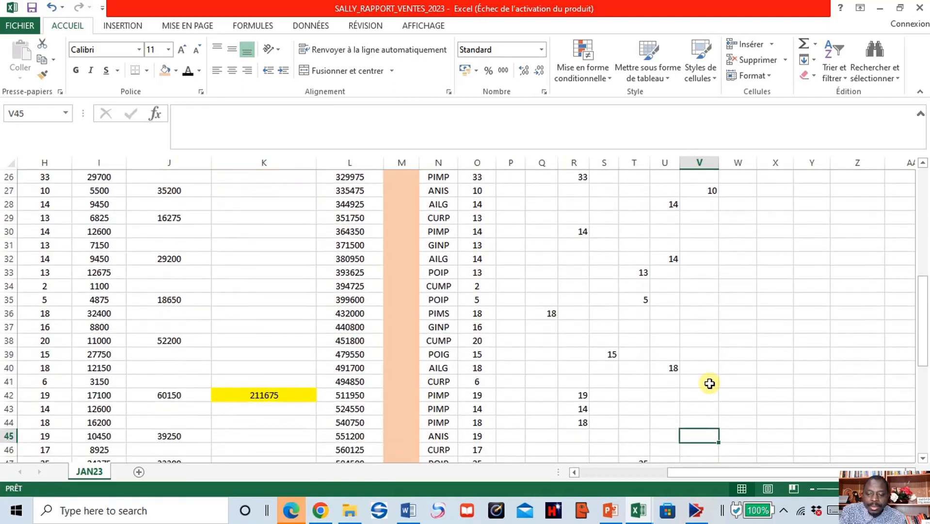
{"action": "type", "text": "19"}
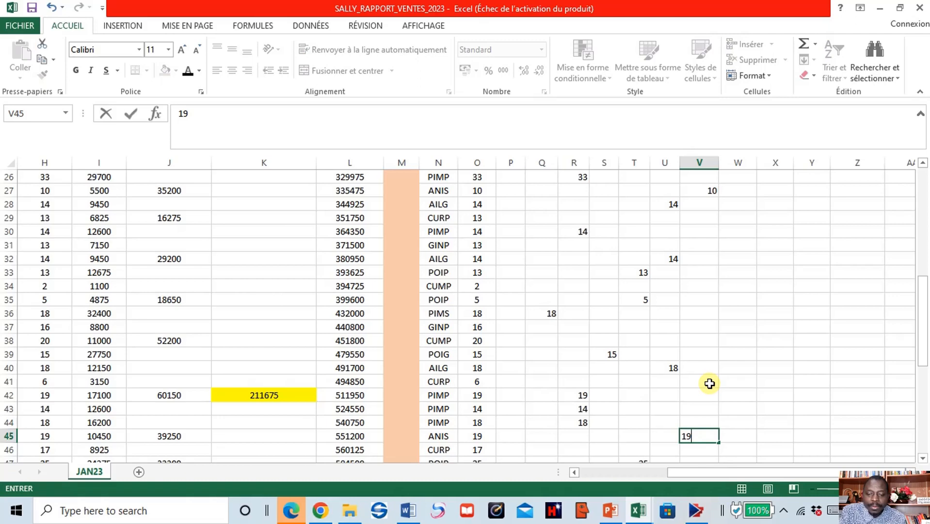
{"action": "key", "text": "Return"}
Find the next ANIS sale below row 45 and enter its quantity 15 in V56.
{"action": "key", "text": "Down"}
{"action": "key", "text": "Down"}
{"action": "key", "text": "Down"}
{"action": "key", "text": "Down"}
{"action": "key", "text": "Down"}
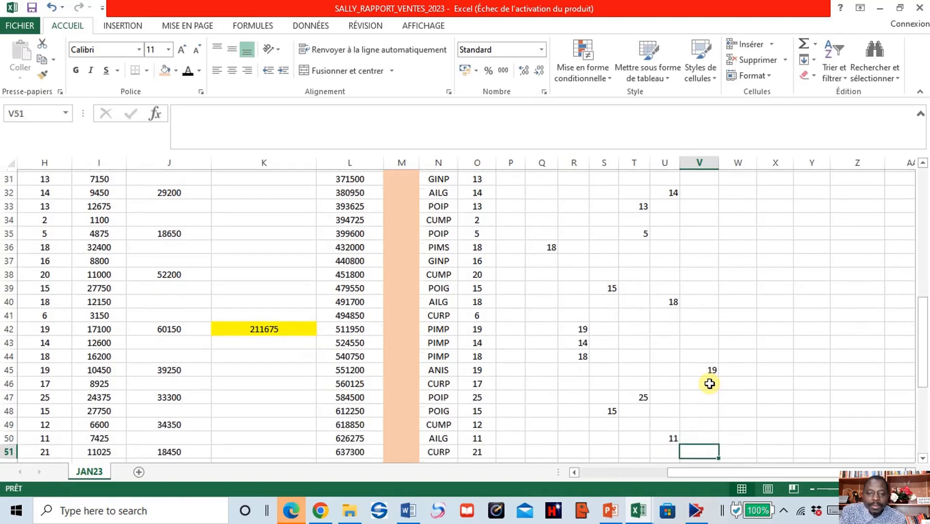
{"action": "key", "text": "Down"}
{"action": "key", "text": "Down"}
{"action": "key", "text": "Down"}
{"action": "key", "text": "Down"}
{"action": "key", "text": "Down"}
{"action": "key", "text": "Down"}
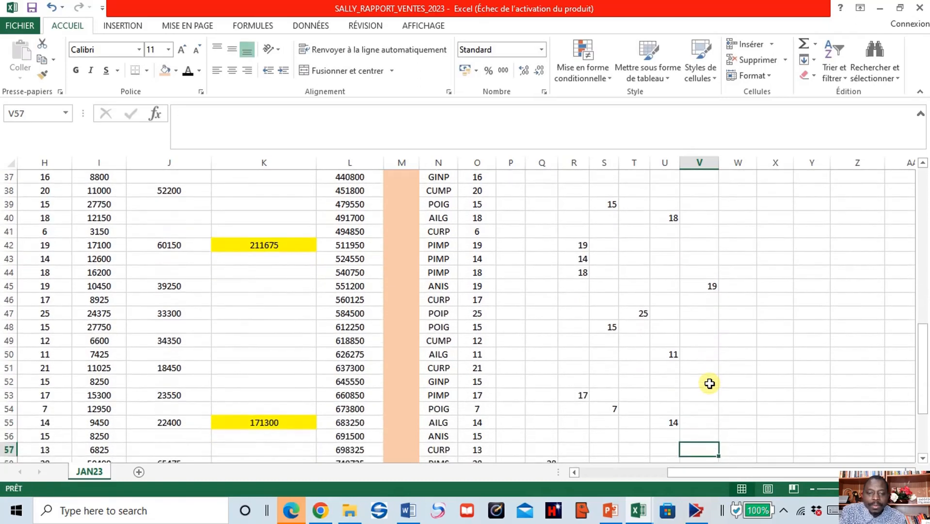
{"action": "key", "text": "Up"}
{"action": "type", "text": "15"}
{"action": "key", "text": "Return"}
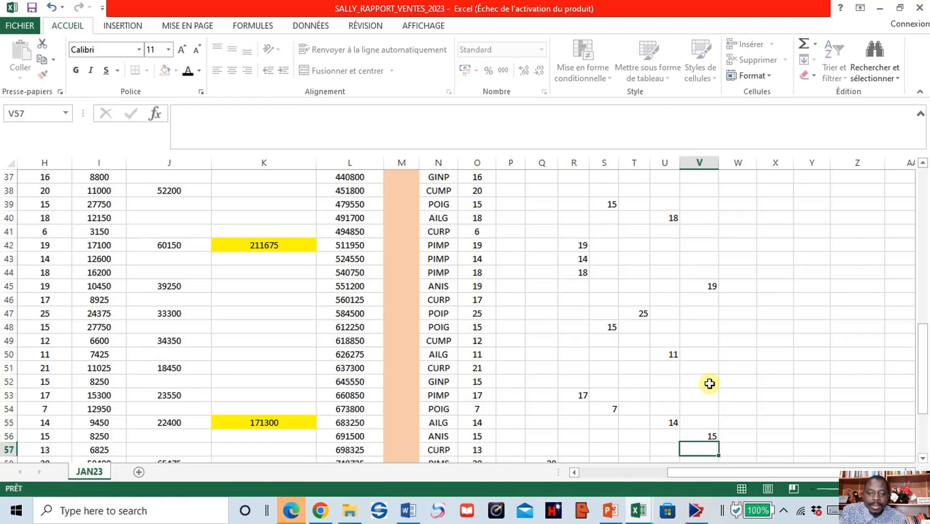
Check the remaining sales below row 56, down to the end of the list, for further ANIS codes.
{"action": "key", "text": "Down"}
{"action": "key", "text": "Down"}
{"action": "key", "text": "Down"}
{"action": "key", "text": "Down"}
{"action": "key", "text": "Down"}
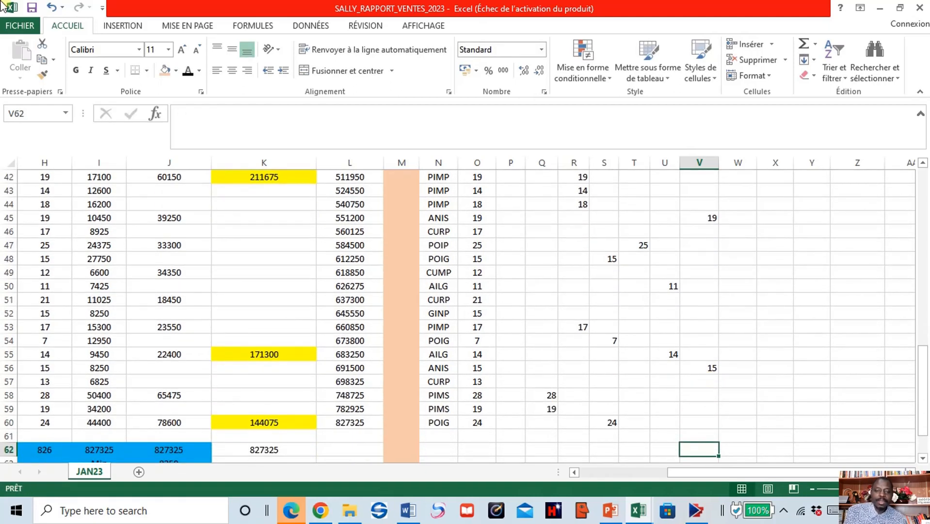
Find the first GINP sale in the list and enter its quantity 10 in W9.
{"action": "left_click_drag", "start_coordinate": [924, 356], "coordinate": [924, 345]}
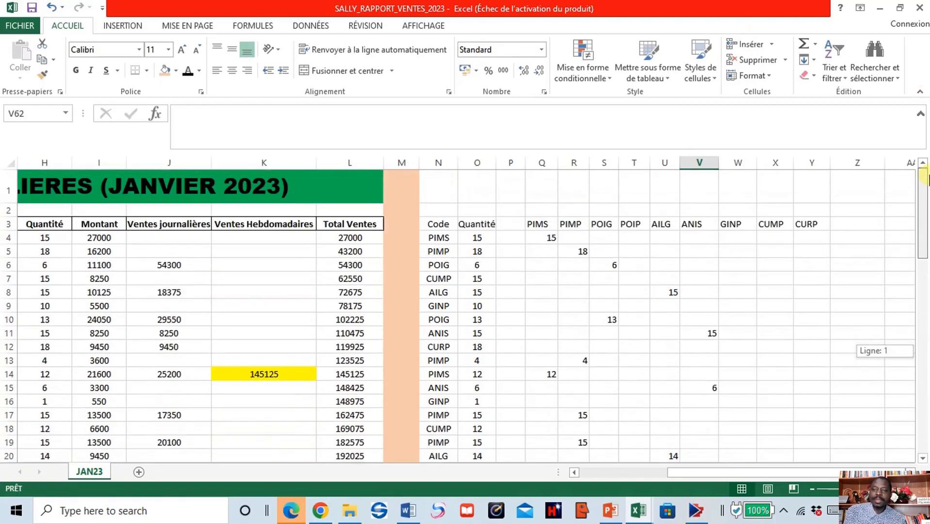
{"action": "left_click", "coordinate": [739, 234]}
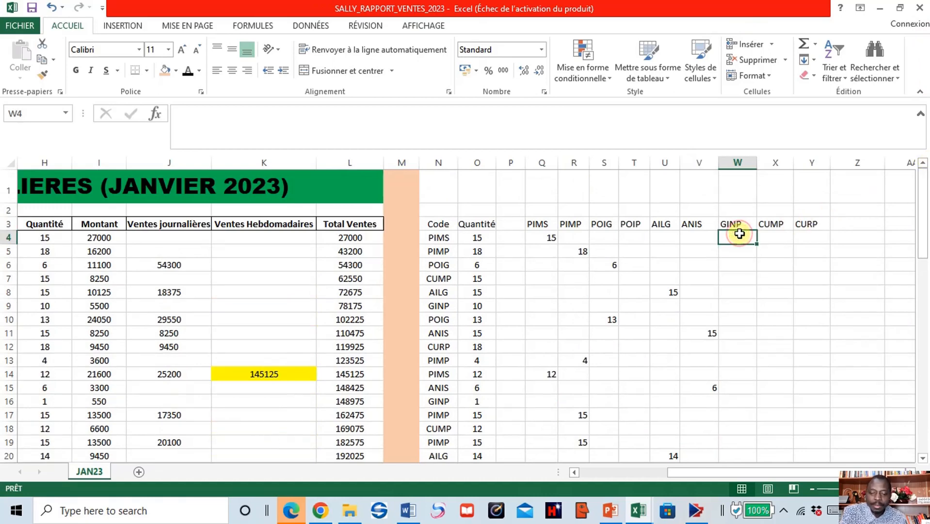
{"action": "key", "text": "Down"}
{"action": "key", "text": "Down"}
{"action": "key", "text": "Down"}
{"action": "key", "text": "Down"}
{"action": "key", "text": "Down"}
{"action": "key", "text": "Down"}
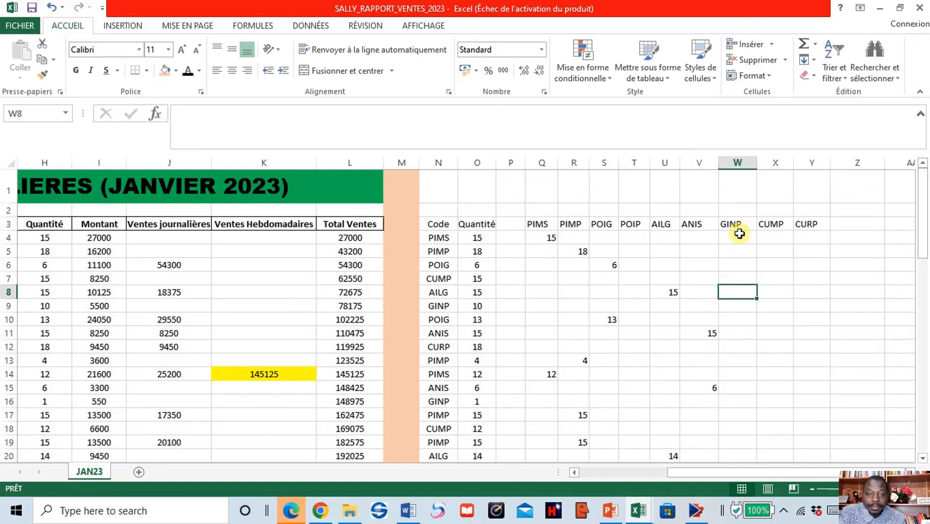
{"action": "key", "text": "Up"}
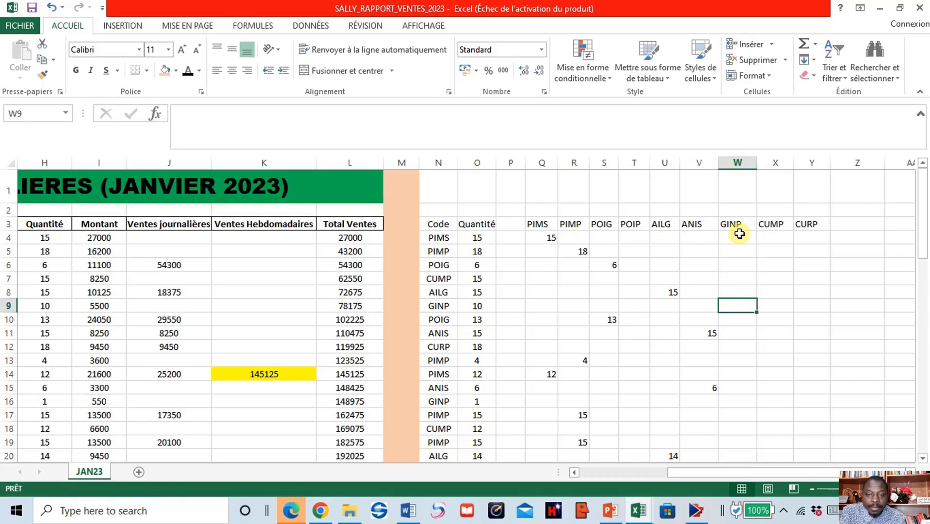
{"action": "type", "text": "10"}
{"action": "key", "text": "Down"}
Find the next GINP sale below row 9 and enter its quantity 1 in W15.
{"action": "key", "text": "Down"}
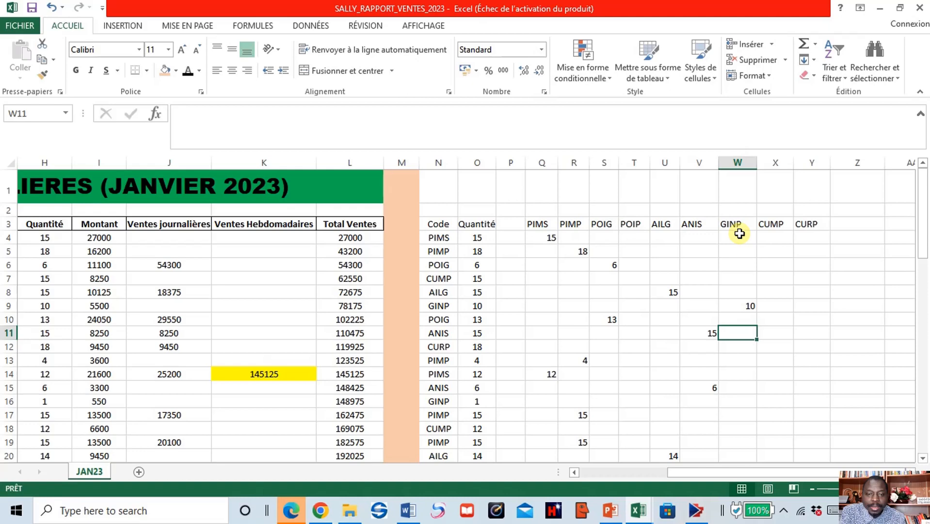
{"action": "key", "text": "Down"}
{"action": "key", "text": "Down"}
{"action": "key", "text": "Down"}
{"action": "key", "text": "Down"}
{"action": "key", "text": "Down"}
{"action": "key", "text": "Down"}
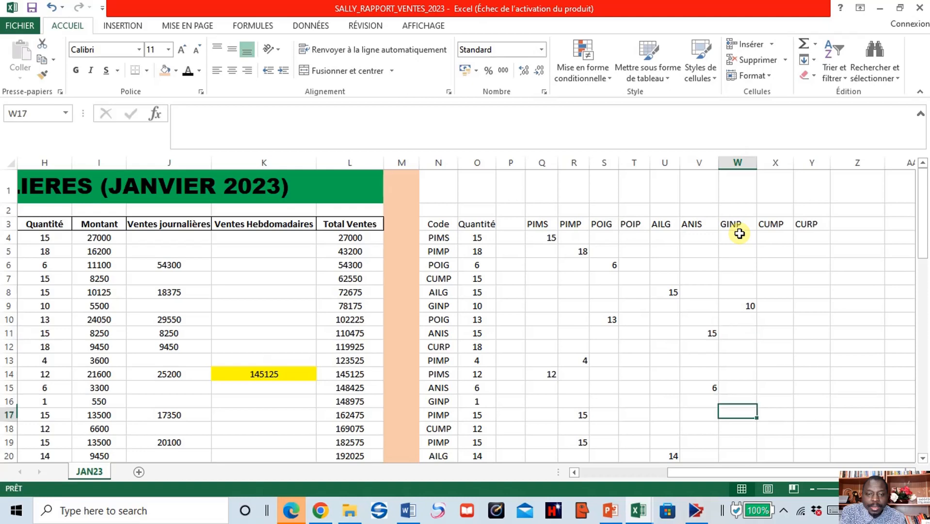
{"action": "key", "text": "Down"}
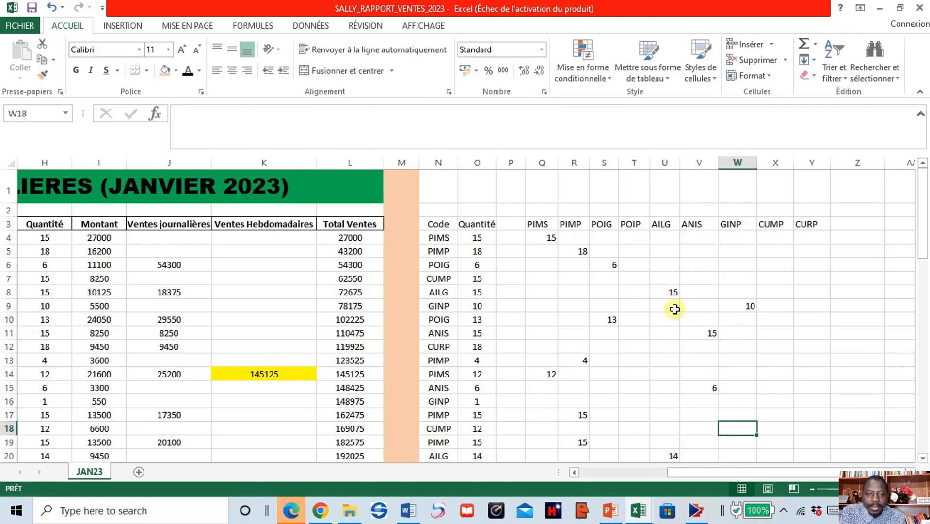
{"action": "key", "text": "Up"}
{"action": "key", "text": "Up"}
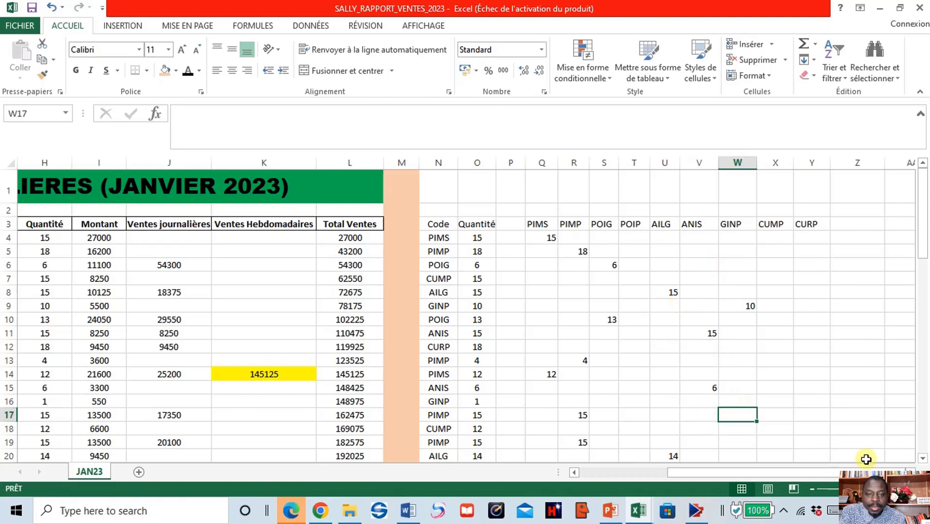
{"action": "key", "text": "Up"}
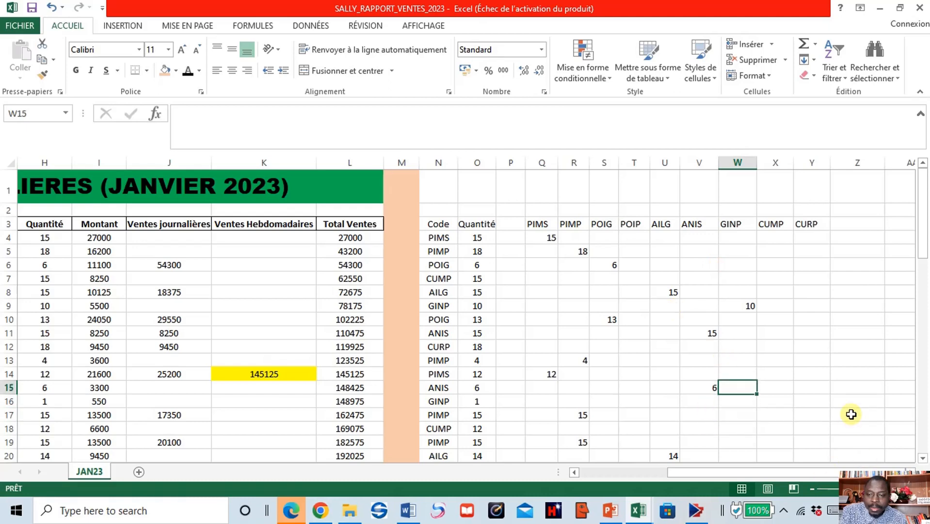
{"action": "key", "text": "Return"}
Find the next GINP sale below row 16 and enter its quantity 13 in W31.
{"action": "key", "text": "Down"}
{"action": "key", "text": "Down"}
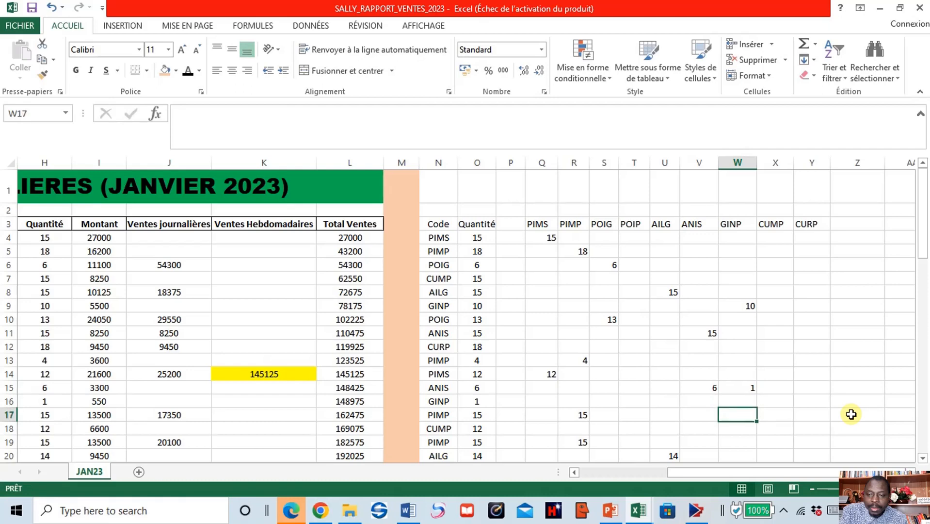
{"action": "key", "text": "Down"}
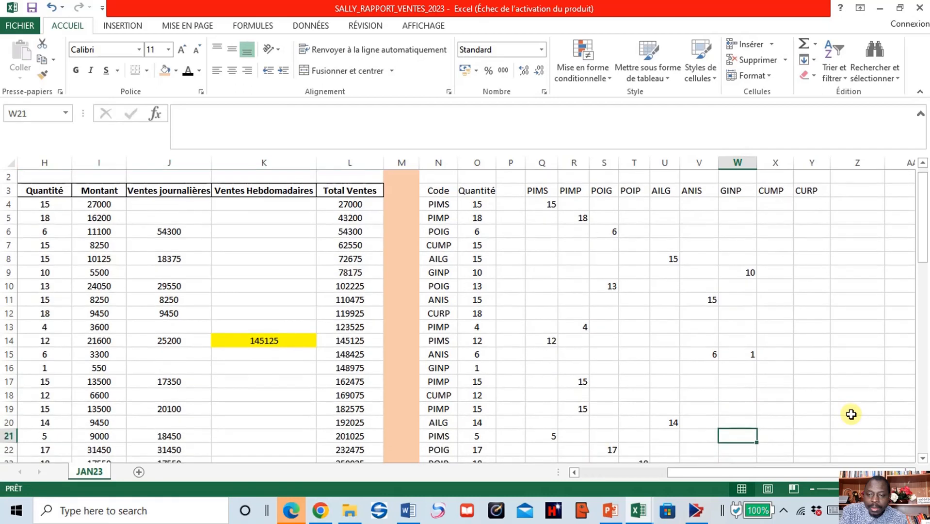
{"action": "key", "text": "Down"}
{"action": "key", "text": "Down"}
{"action": "key", "text": "Down"}
{"action": "key", "text": "Down"}
{"action": "key", "text": "Down"}
{"action": "key", "text": "Down"}
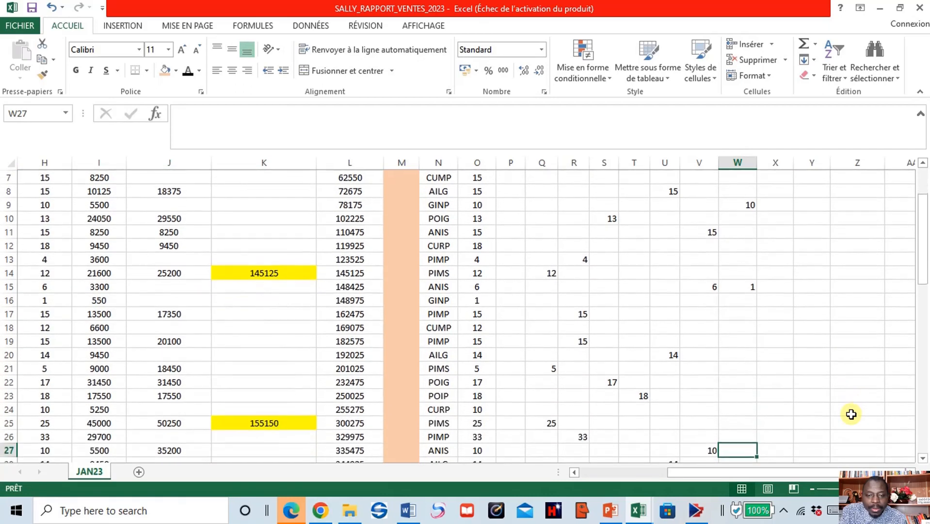
{"action": "key", "text": "Down"}
{"action": "key", "text": "Down"}
{"action": "key", "text": "Down"}
{"action": "key", "text": "Down"}
{"action": "key", "text": "Down"}
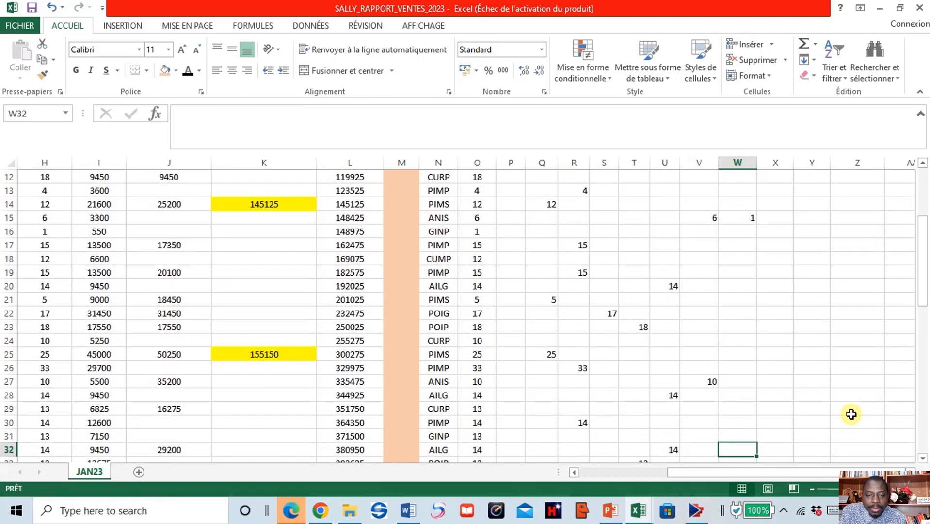
{"action": "key", "text": "Up"}
{"action": "type", "text": "13"}
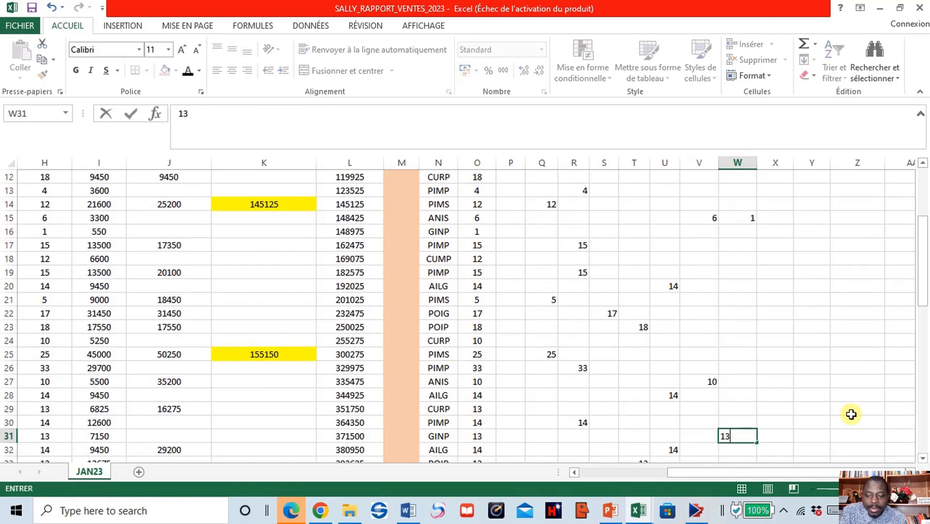
{"action": "key", "text": "Down"}
Find the next GINP sale below row 31 and enter its quantity 16 in W37.
{"action": "key", "text": "Down"}
{"action": "key", "text": "Down"}
{"action": "key", "text": "Down"}
{"action": "key", "text": "Down"}
{"action": "key", "text": "Down"}
{"action": "key", "text": "Down"}
{"action": "key", "text": "Down"}
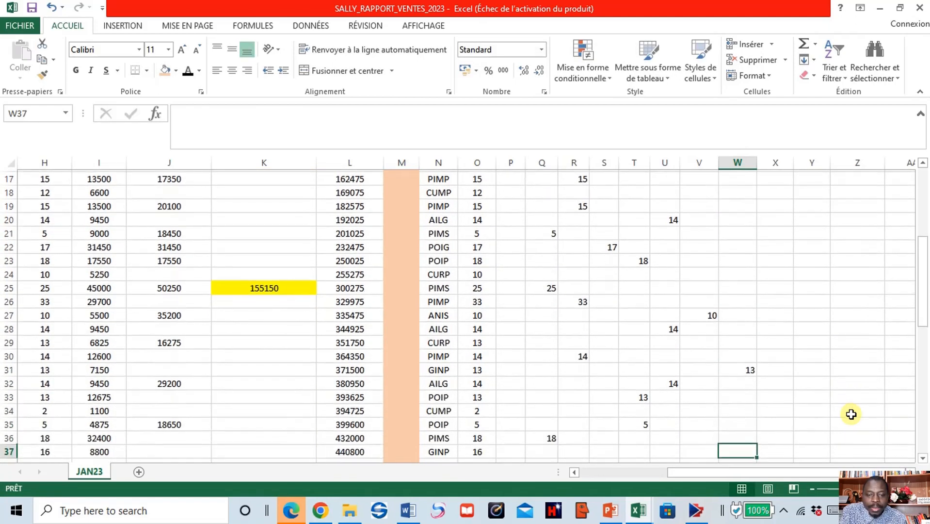
{"action": "key", "text": "Up"}
{"action": "key", "text": "Up"}
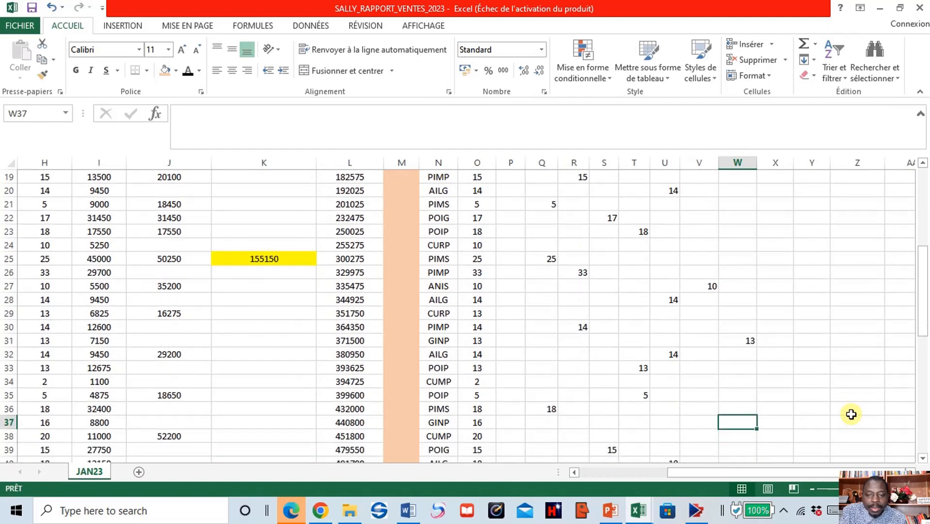
{"action": "type", "text": "16"}
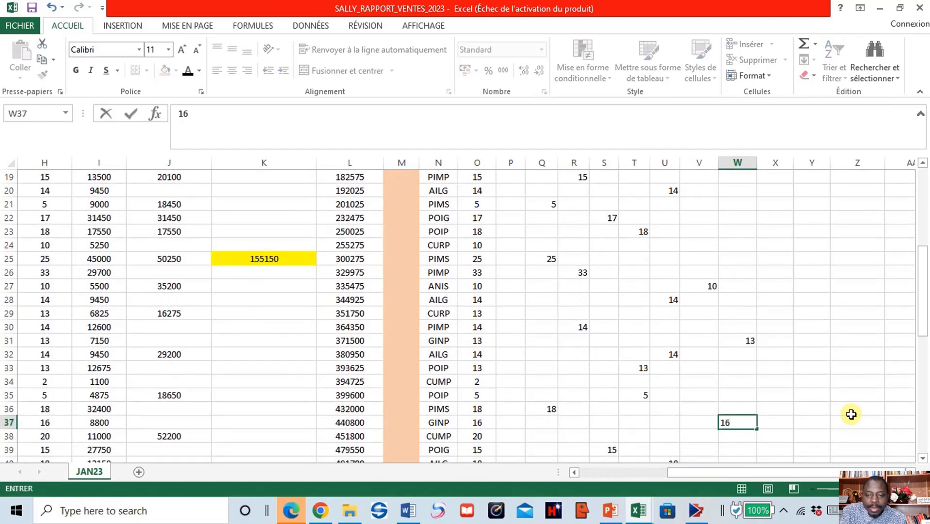
{"action": "key", "text": "Down"}
Find the next GINP sale below row 37 and enter its quantity 15 in W52.
{"action": "key", "text": "Down"}
{"action": "key", "text": "Down"}
{"action": "key", "text": "Down"}
{"action": "key", "text": "Down"}
{"action": "key", "text": "Down"}
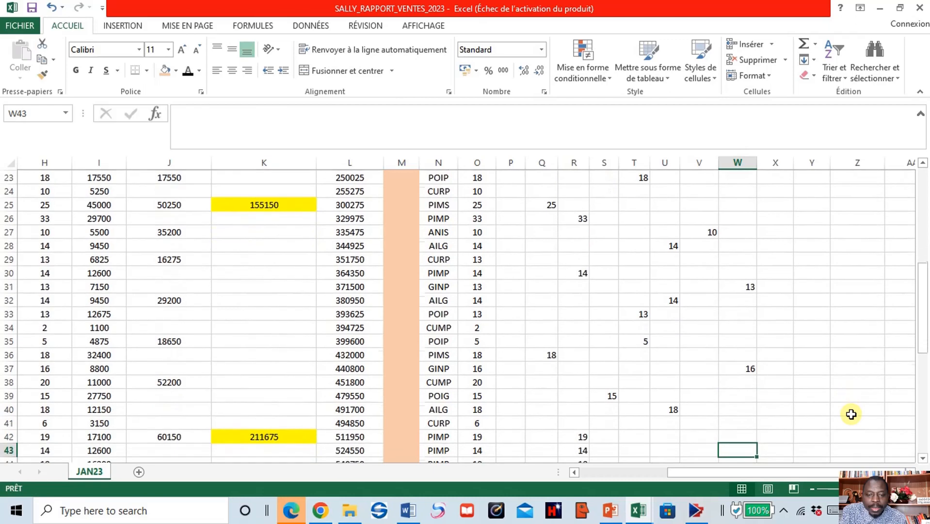
{"action": "key", "text": "Down"}
{"action": "key", "text": "Down"}
{"action": "key", "text": "Down"}
{"action": "key", "text": "Down"}
{"action": "key", "text": "Down"}
{"action": "key", "text": "Down"}
{"action": "key", "text": "Down"}
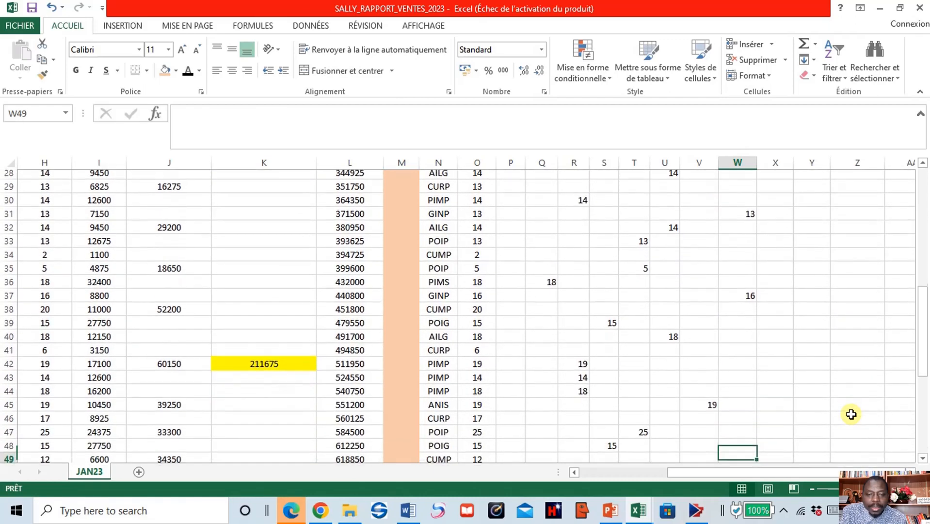
{"action": "key", "text": "Down"}
{"action": "key", "text": "Down"}
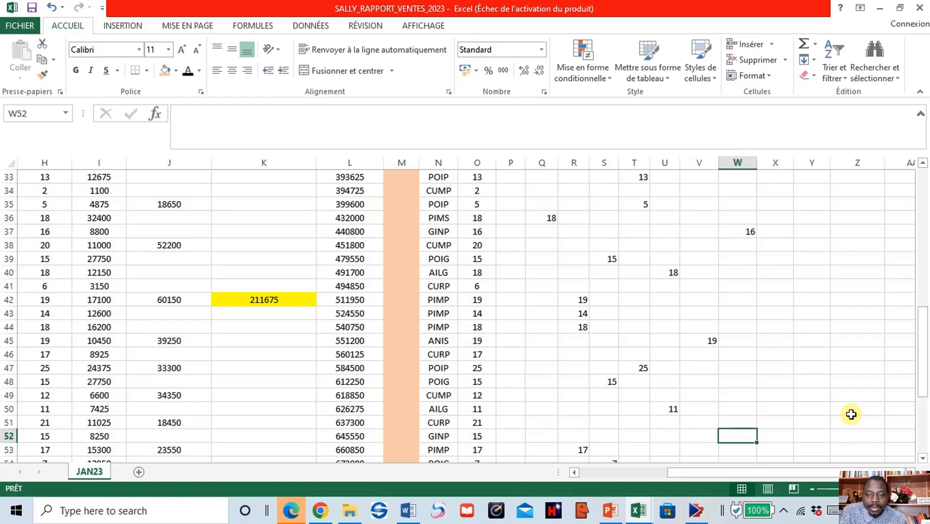
{"action": "type", "text": "15"}
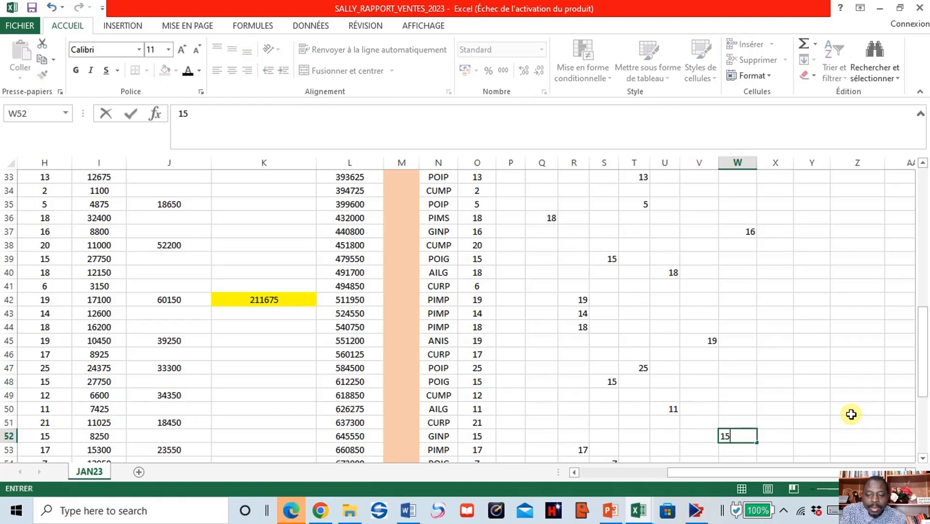
{"action": "key", "text": "Down"}
Check the remaining sales below row 52, down to the end of the list, for further GINP codes.
{"action": "key", "text": "Down"}
{"action": "key", "text": "Down"}
{"action": "key", "text": "Down"}
{"action": "key", "text": "Down"}
{"action": "key", "text": "Down"}
{"action": "key", "text": "Down"}
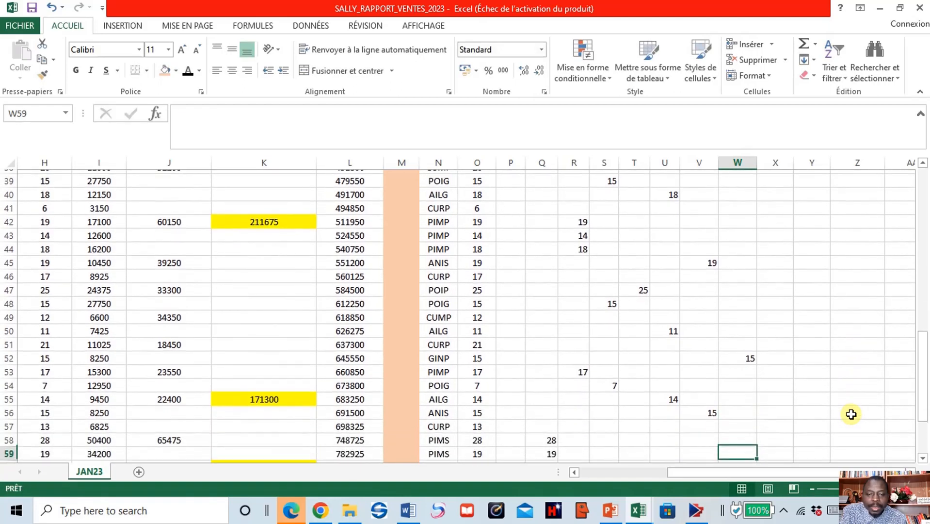
{"action": "key", "text": "Down"}
{"action": "key", "text": "Down"}
{"action": "key", "text": "Down"}
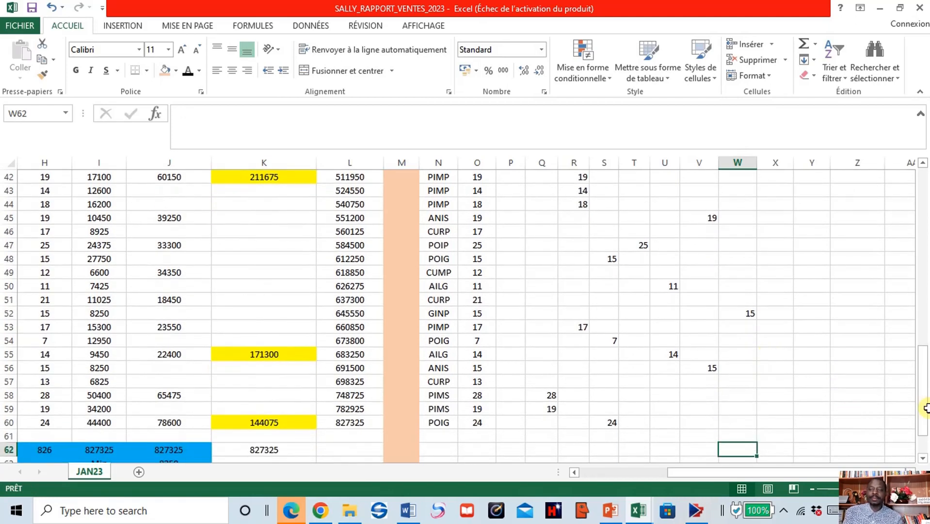
Find the first CUMP sale in the list and enter its quantity 15 in X7.
{"action": "left_click_drag", "start_coordinate": [926, 407], "coordinate": [924, 231]}
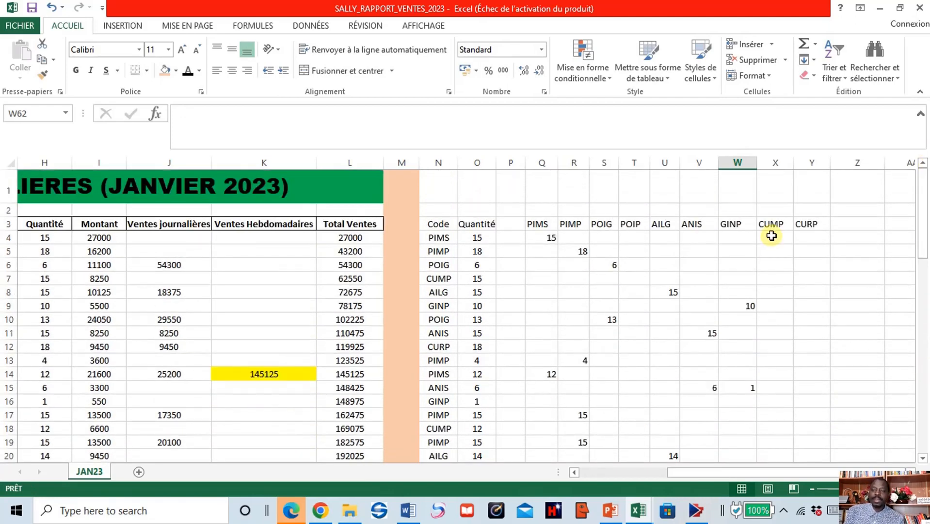
{"action": "left_click", "coordinate": [772, 235]}
{"action": "key", "text": "Down"}
{"action": "key", "text": "Down"}
{"action": "key", "text": "Down"}
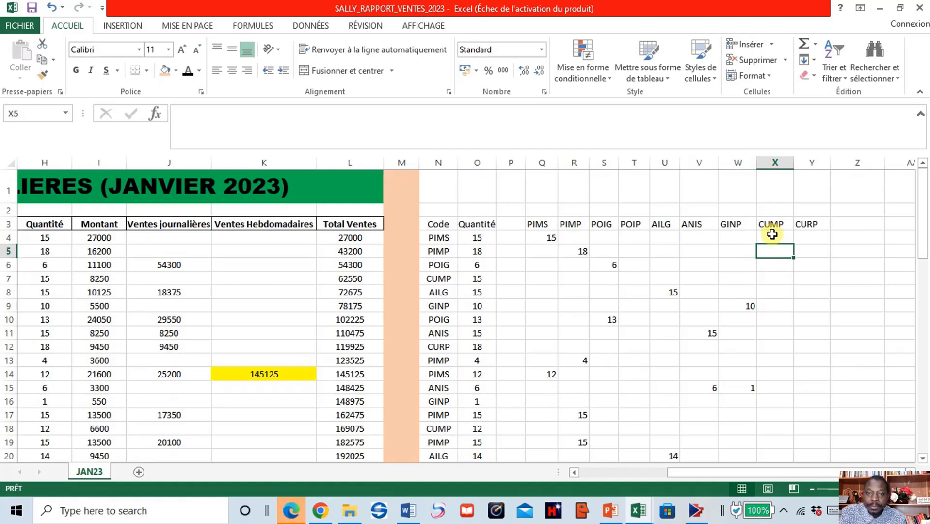
{"action": "type", "text": "1"}
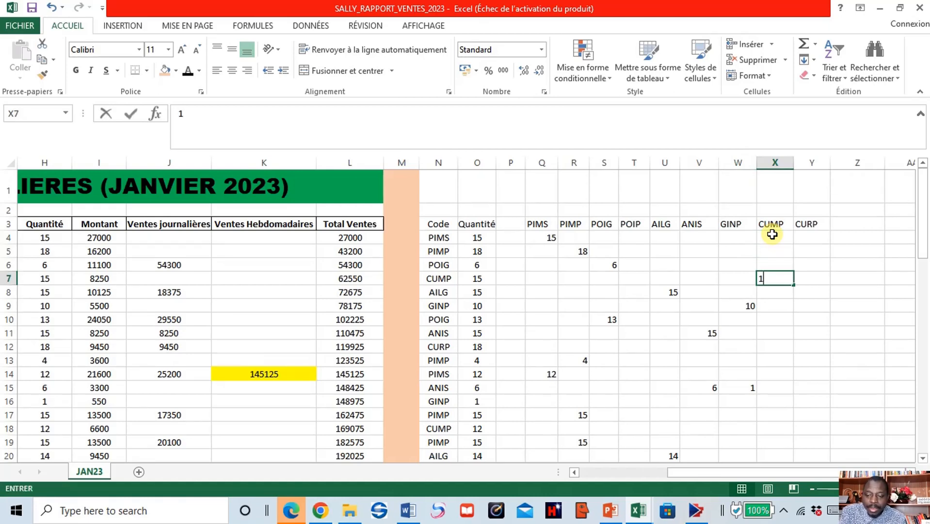
{"action": "type", "text": "5"}
{"action": "key", "text": "Return"}
Find the next CUMP sale below row 7 and enter its quantity 12 in X18.
{"action": "key", "text": "Down"}
{"action": "key", "text": "Down"}
{"action": "key", "text": "Down"}
{"action": "key", "text": "Down"}
{"action": "key", "text": "Down"}
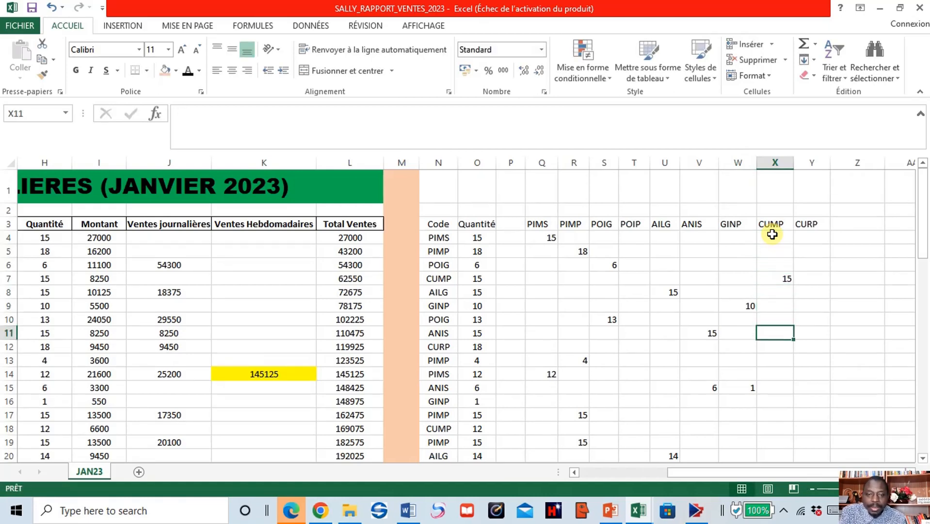
{"action": "key", "text": "Down"}
{"action": "key", "text": "Down"}
{"action": "key", "text": "Down"}
{"action": "key", "text": "Down"}
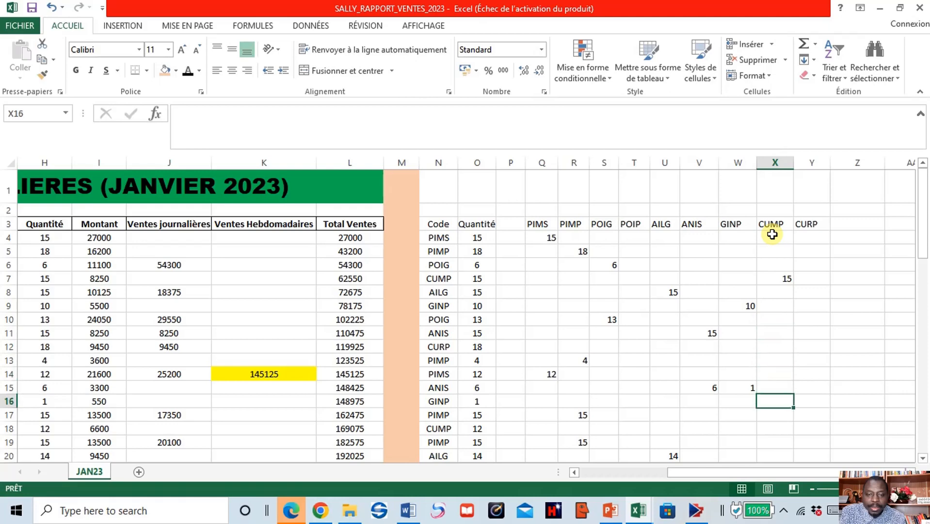
{"action": "key", "text": "Down"}
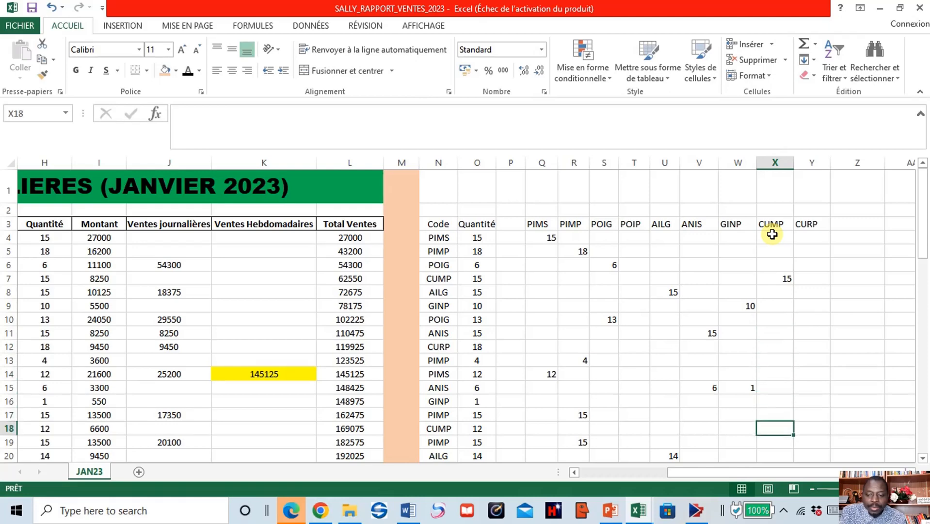
{"action": "type", "text": "12"}
{"action": "key", "text": "Return"}
Find the next CUMP sale below row 18 and enter its quantity 2 in X34.
{"action": "key", "text": "Down"}
{"action": "key", "text": "Down"}
{"action": "key", "text": "Down"}
{"action": "key", "text": "Down"}
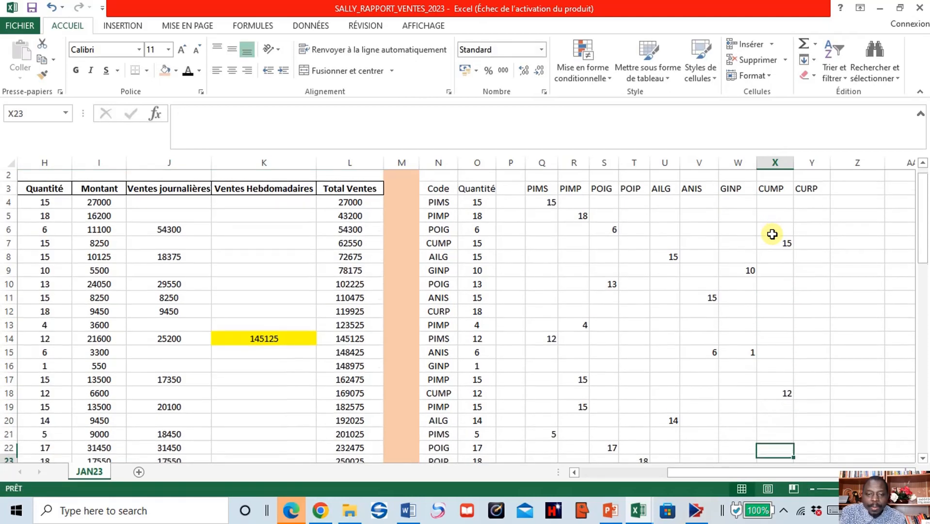
{"action": "key", "text": "Down"}
{"action": "key", "text": "Down"}
{"action": "key", "text": "Down"}
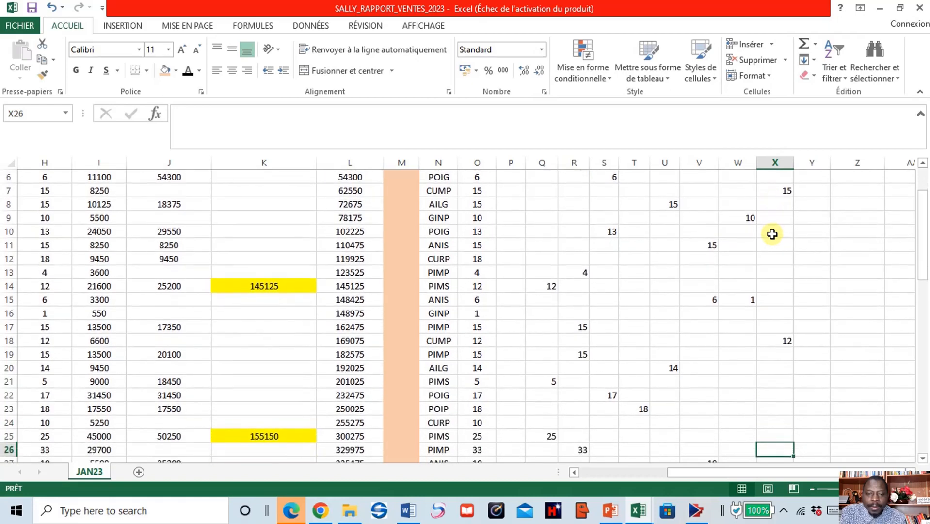
{"action": "key", "text": "Down"}
{"action": "key", "text": "Down"}
{"action": "key", "text": "Down"}
{"action": "key", "text": "Down"}
{"action": "key", "text": "Down"}
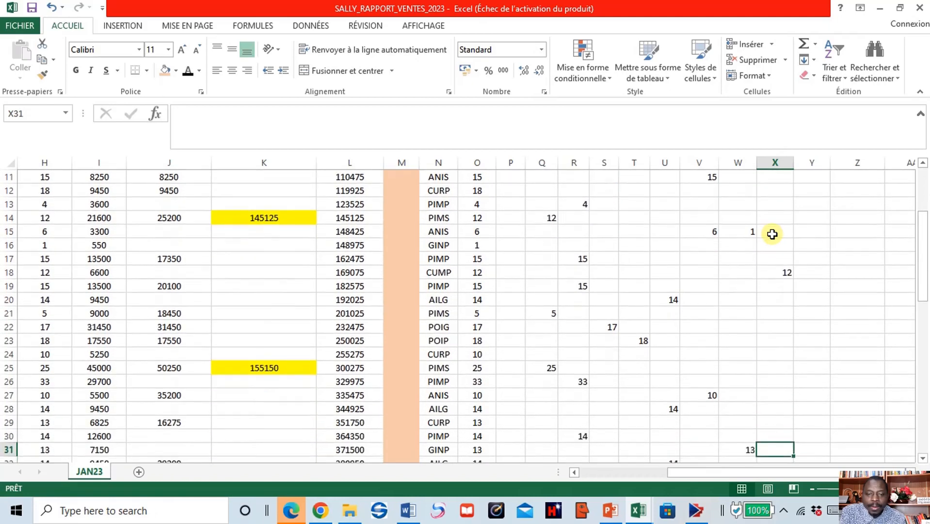
{"action": "key", "text": "Down"}
{"action": "key", "text": "Down"}
{"action": "key", "text": "Down"}
{"action": "key", "text": "Down"}
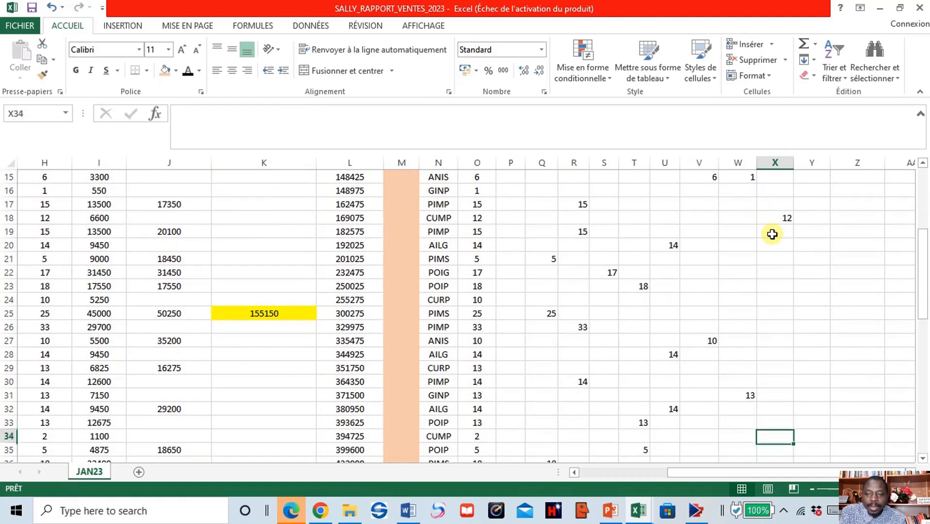
{"action": "type", "text": "2"}
{"action": "key", "text": "Down"}
Find the next CUMP sale below row 34 and enter its quantity 20 in X38.
{"action": "key", "text": "Down"}
{"action": "key", "text": "Down"}
{"action": "key", "text": "Down"}
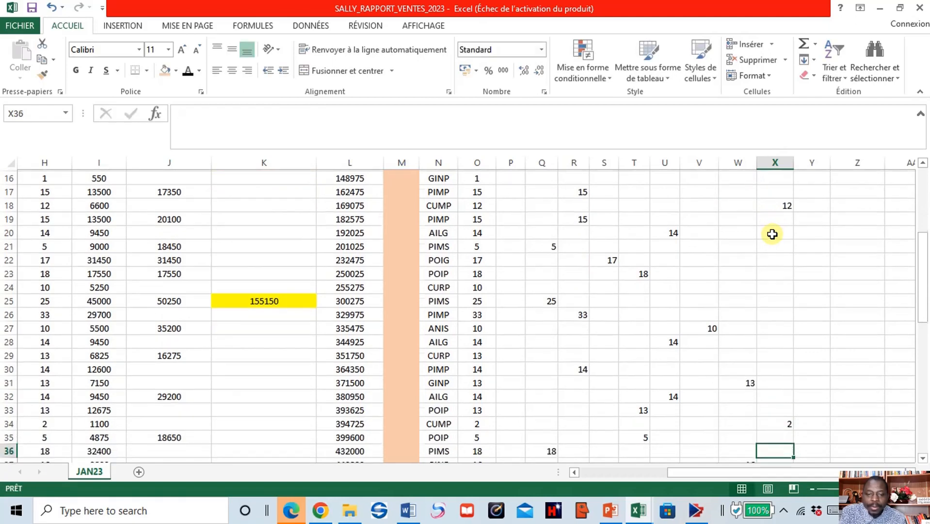
{"action": "key", "text": "Down"}
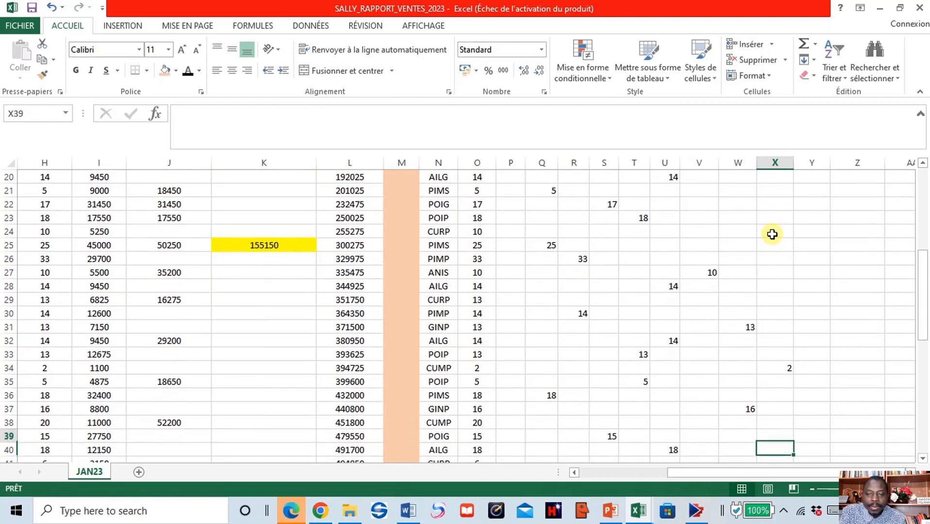
{"action": "type", "text": "20"}
Find the next CUMP sale below row 38 and enter its quantity 12 in X49.
{"action": "key", "text": "Down"}
{"action": "key", "text": "Down"}
{"action": "key", "text": "Down"}
{"action": "key", "text": "Down"}
{"action": "key", "text": "Down"}
{"action": "key", "text": "Down"}
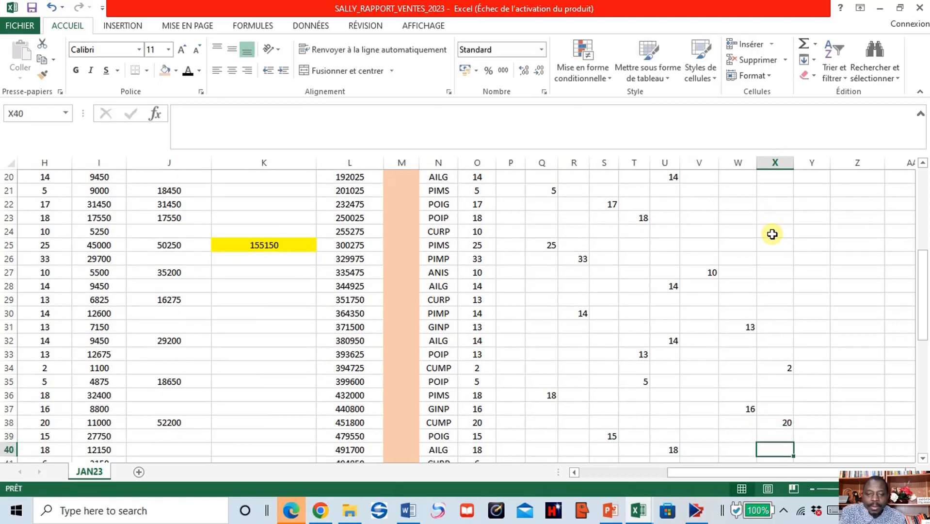
{"action": "key", "text": "Down"}
{"action": "key", "text": "Down"}
{"action": "key", "text": "Down"}
{"action": "key", "text": "Down"}
{"action": "key", "text": "Down"}
{"action": "key", "text": "Down"}
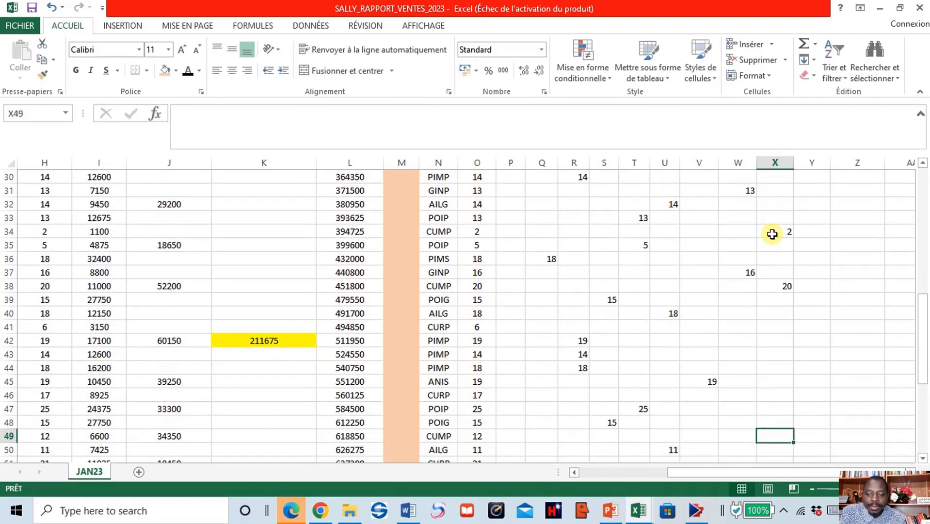
{"action": "type", "text": "12"}
Check the remaining sales below row 49, down to the end of the list, for further CUMP codes.
{"action": "key", "text": "Down"}
{"action": "key", "text": "Down"}
{"action": "key", "text": "Down"}
{"action": "key", "text": "Down"}
{"action": "key", "text": "Down"}
{"action": "key", "text": "Down"}
{"action": "key", "text": "Down"}
{"action": "key", "text": "Down"}
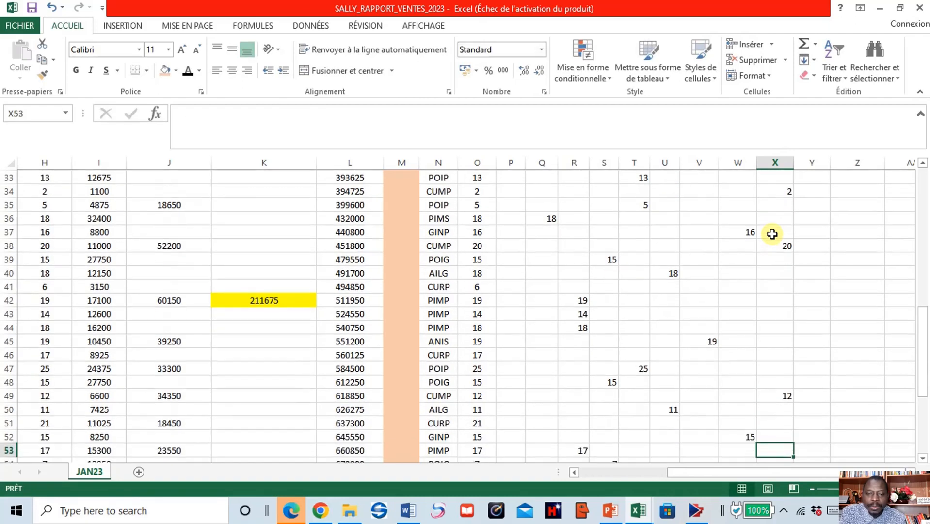
{"action": "key", "text": "Down"}
{"action": "key", "text": "Down"}
{"action": "key", "text": "Down"}
{"action": "key", "text": "Down"}
{"action": "key", "text": "Down"}
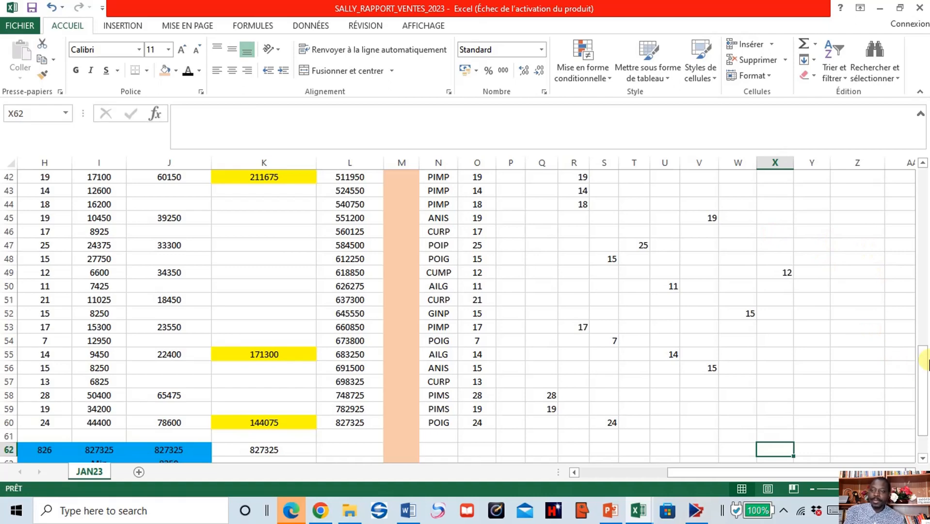
Find the first CURP sale in the list and enter its quantity 18 in Y12.
{"action": "left_click_drag", "start_coordinate": [925, 364], "coordinate": [924, 184]}
{"action": "left_click", "coordinate": [814, 236]}
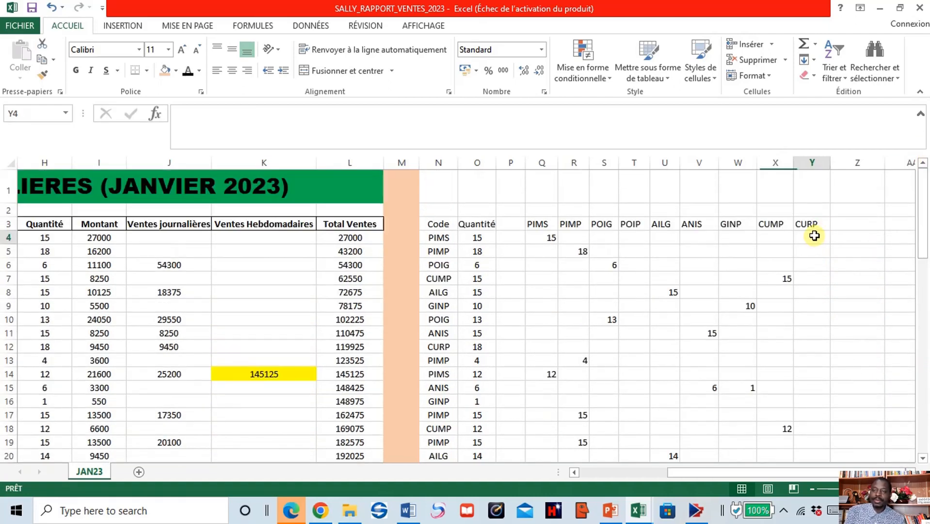
{"action": "key", "text": "Down"}
{"action": "key", "text": "Down"}
{"action": "key", "text": "Down"}
{"action": "key", "text": "Down"}
{"action": "key", "text": "Down"}
{"action": "key", "text": "Down"}
{"action": "key", "text": "Down"}
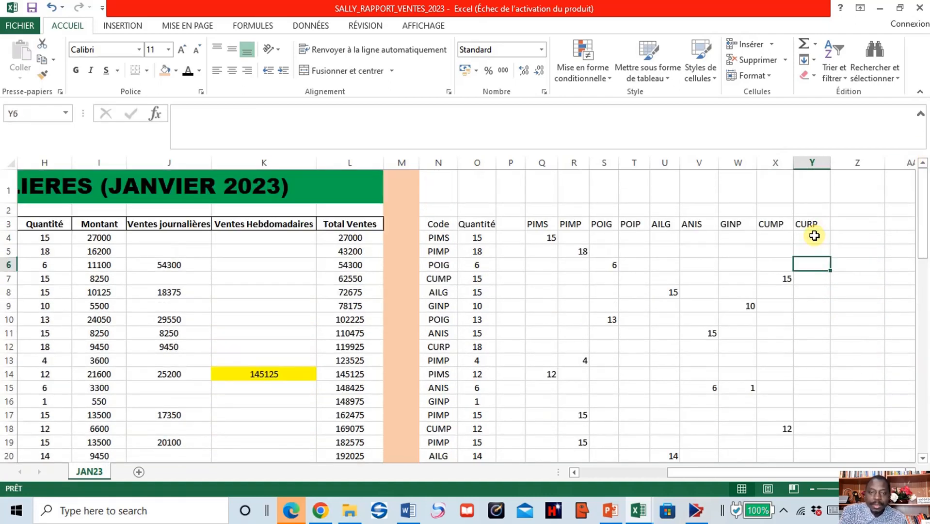
{"action": "key", "text": "Down"}
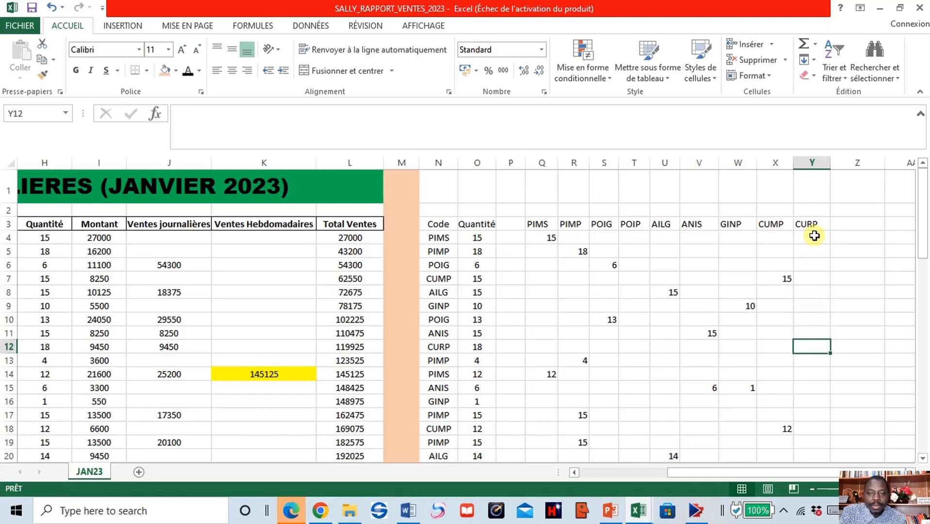
{"action": "type", "text": "18"}
{"action": "key", "text": "Return"}
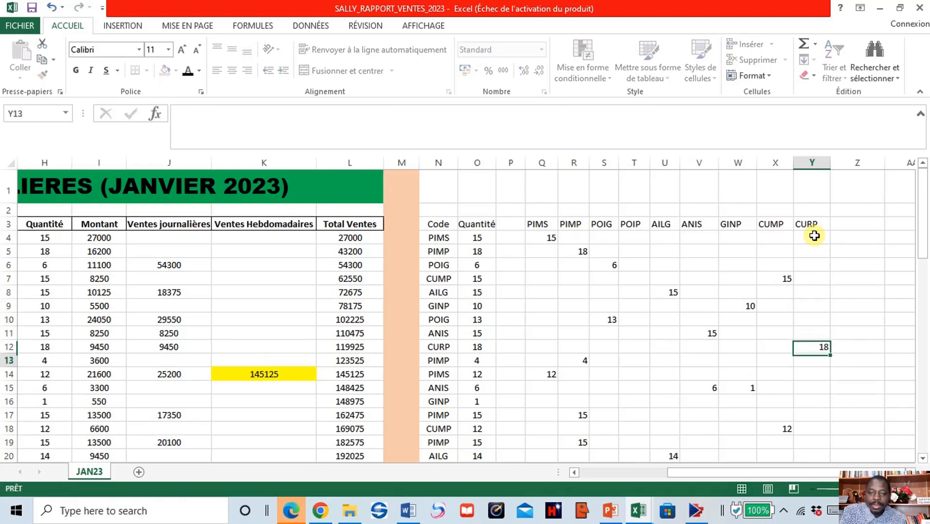
Find the next CURP sale below row 12 and enter its quantity 10 in Y24.
{"action": "key", "text": "Down"}
{"action": "key", "text": "Down"}
{"action": "key", "text": "Down"}
{"action": "key", "text": "Down"}
{"action": "key", "text": "Down"}
{"action": "key", "text": "Down"}
{"action": "key", "text": "Down"}
{"action": "key", "text": "Down"}
{"action": "key", "text": "Down"}
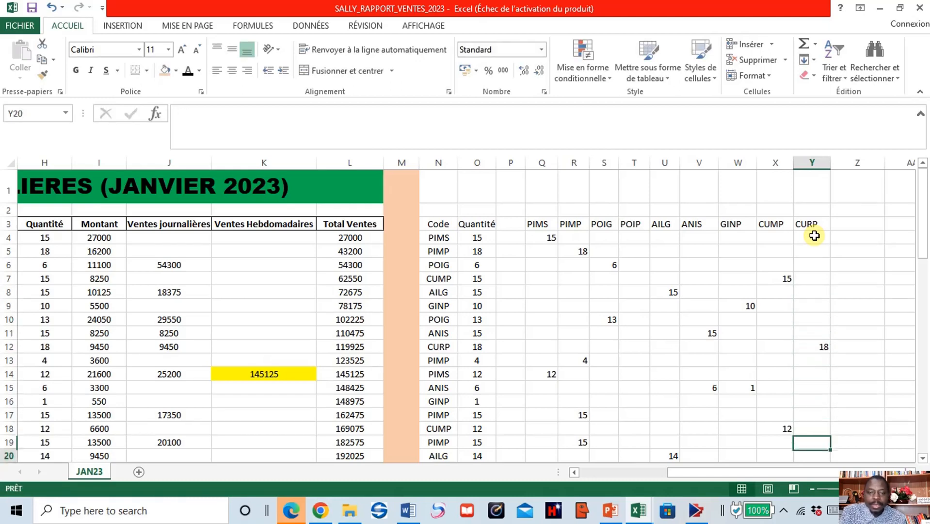
{"action": "key", "text": "Down"}
{"action": "key", "text": "Down"}
{"action": "key", "text": "Down"}
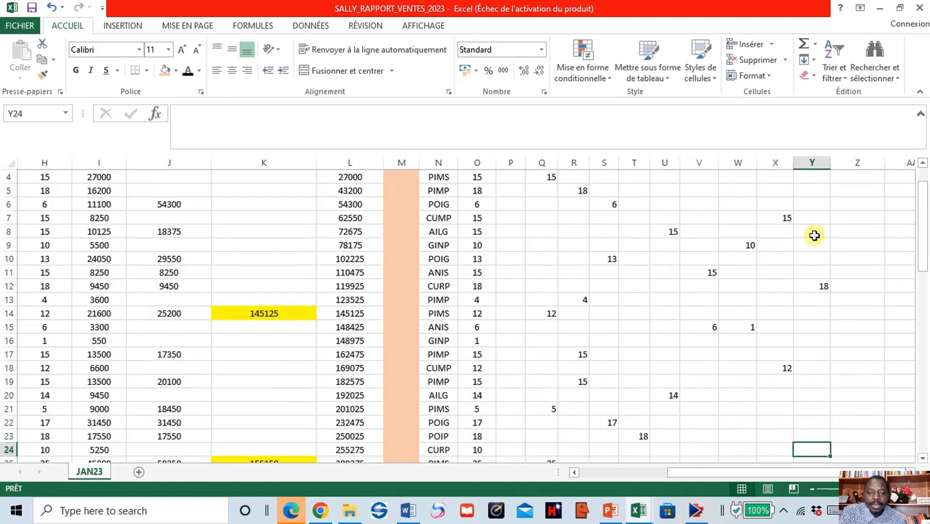
{"action": "key", "text": "Up"}
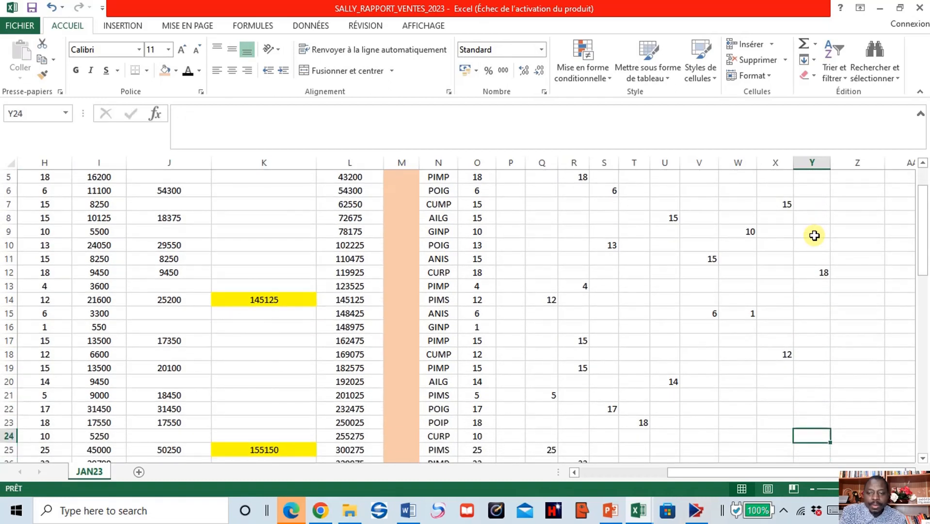
{"action": "type", "text": "10"}
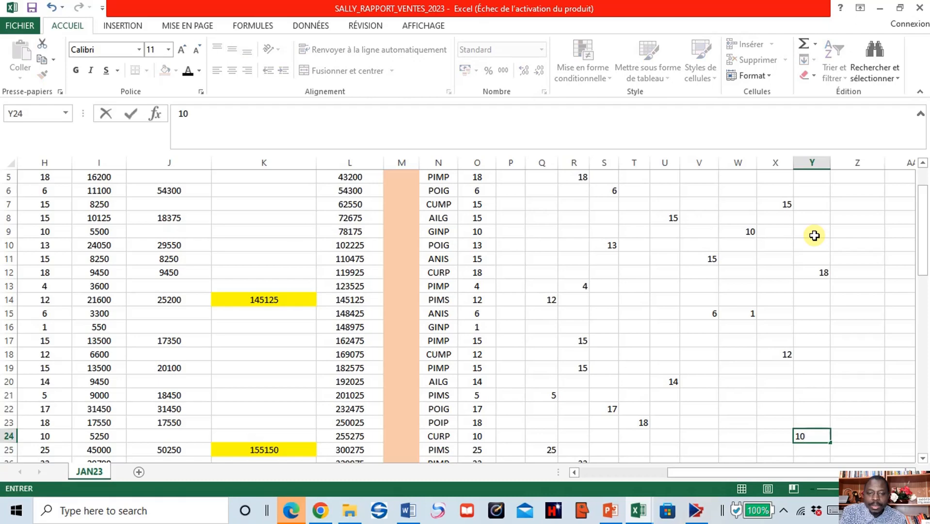
Find the next CURP sale below row 24 and enter its quantity 13 in Y29.
{"action": "key", "text": "Down"}
{"action": "key", "text": "Down"}
{"action": "key", "text": "Down"}
{"action": "key", "text": "Down"}
{"action": "key", "text": "Down"}
{"action": "key", "text": "Down"}
{"action": "key", "text": "Down"}
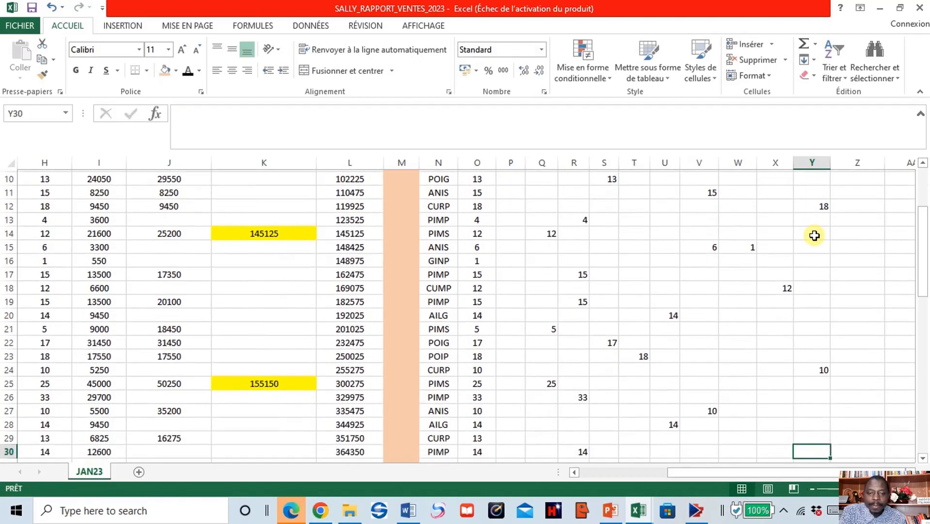
{"action": "key", "text": "Up"}
{"action": "key", "text": "Up"}
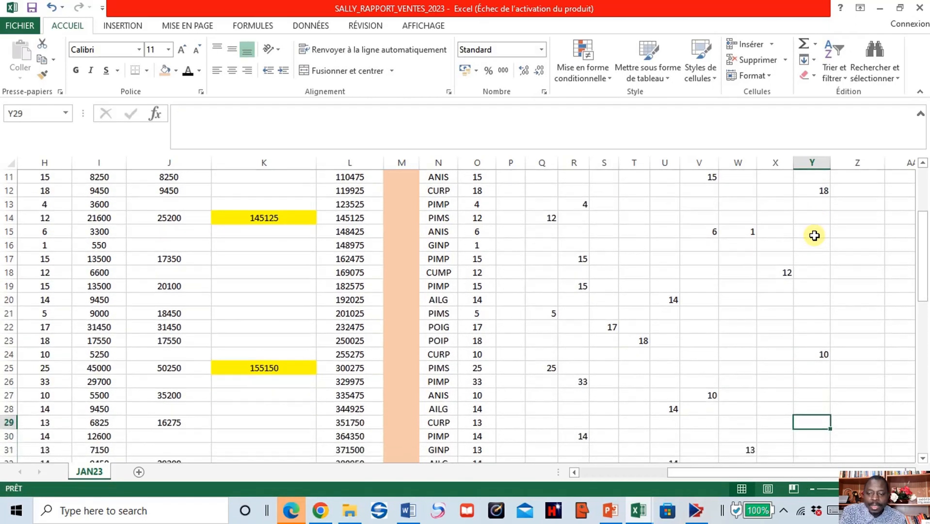
{"action": "type", "text": "13"}
Find the next CURP sale below row 29 and enter its quantity 6 in Y41.
{"action": "key", "text": "Down"}
{"action": "key", "text": "Down"}
{"action": "key", "text": "Down"}
{"action": "key", "text": "Down"}
{"action": "key", "text": "Down"}
{"action": "key", "text": "Down"}
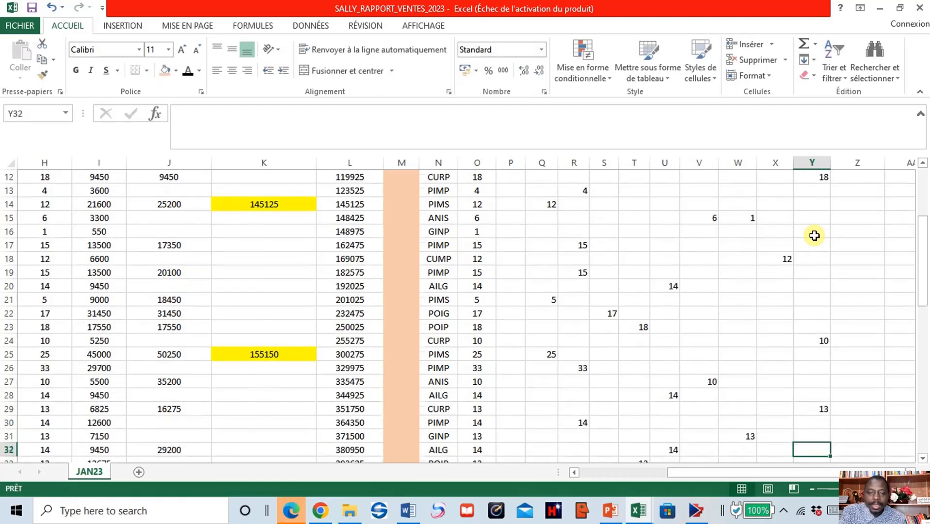
{"action": "key", "text": "Down"}
{"action": "key", "text": "Down"}
{"action": "key", "text": "Down"}
{"action": "key", "text": "Down"}
{"action": "key", "text": "Down"}
{"action": "key", "text": "Down"}
{"action": "key", "text": "Down"}
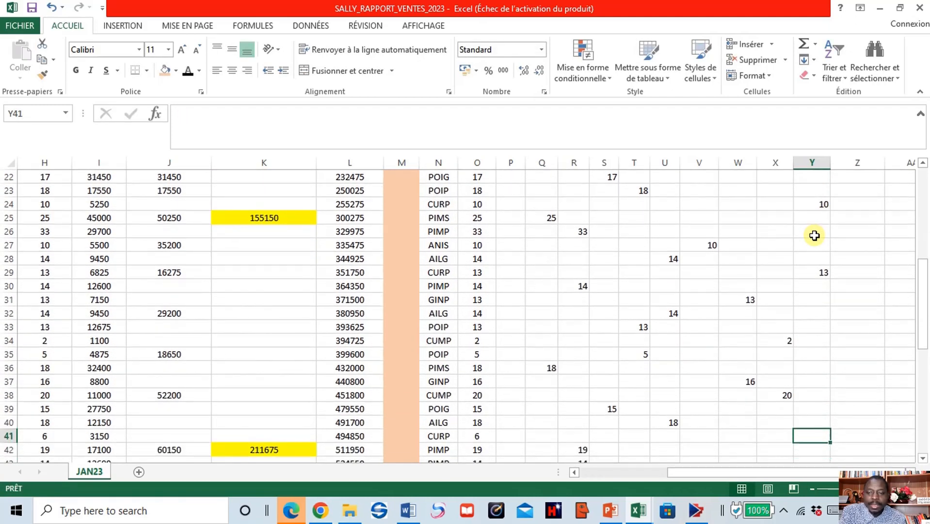
{"action": "type", "text": "6"}
Find the next CURP sale below row 41 and enter its quantity 17 in Y46.
{"action": "key", "text": "Down"}
{"action": "key", "text": "Down"}
{"action": "key", "text": "Down"}
{"action": "key", "text": "Down"}
{"action": "key", "text": "Down"}
{"action": "key", "text": "Down"}
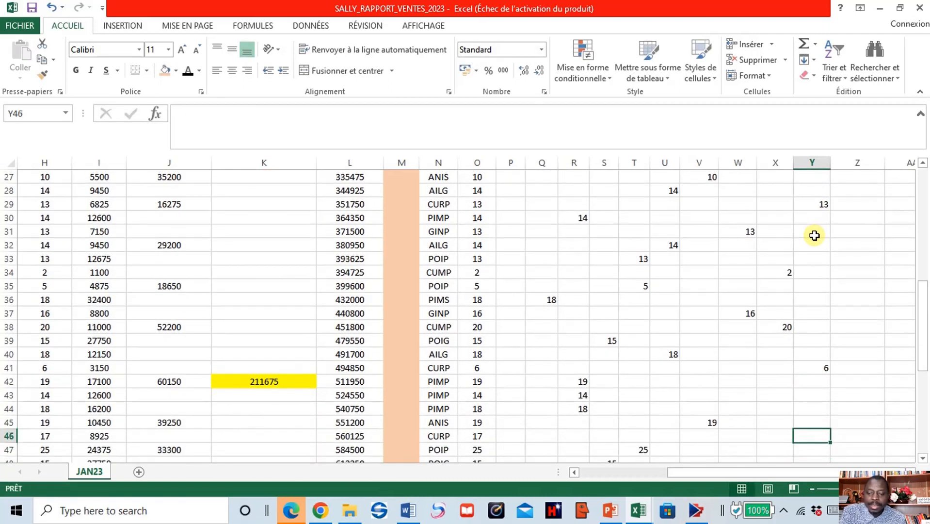
{"action": "type", "text": "1"}
Find the next CURP sale below row 46 and enter its quantity 21 in Y51.
{"action": "key", "text": "Down"}
{"action": "key", "text": "Down"}
{"action": "key", "text": "Down"}
{"action": "key", "text": "Down"}
{"action": "key", "text": "Down"}
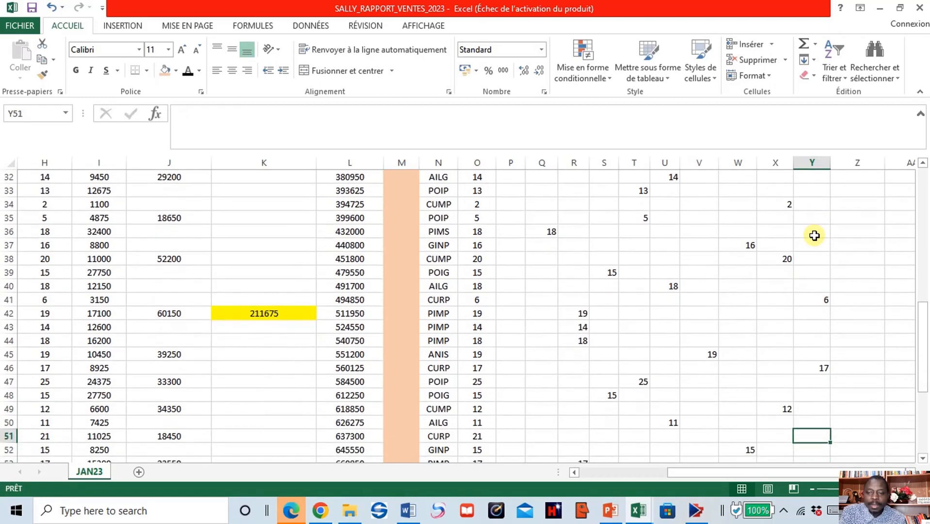
{"action": "type", "text": "21"}
Find the next CURP sale below row 51 and enter its quantity 13 in Y57.
{"action": "key", "text": "Down"}
{"action": "key", "text": "Down"}
{"action": "key", "text": "Down"}
{"action": "key", "text": "Down"}
{"action": "key", "text": "Down"}
{"action": "key", "text": "Down"}
{"action": "key", "text": "Down"}
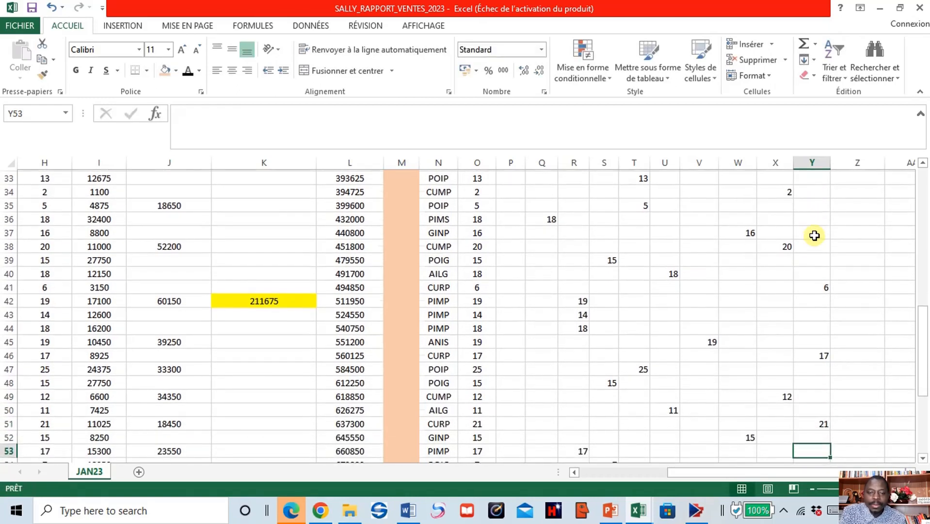
{"action": "key", "text": "Up"}
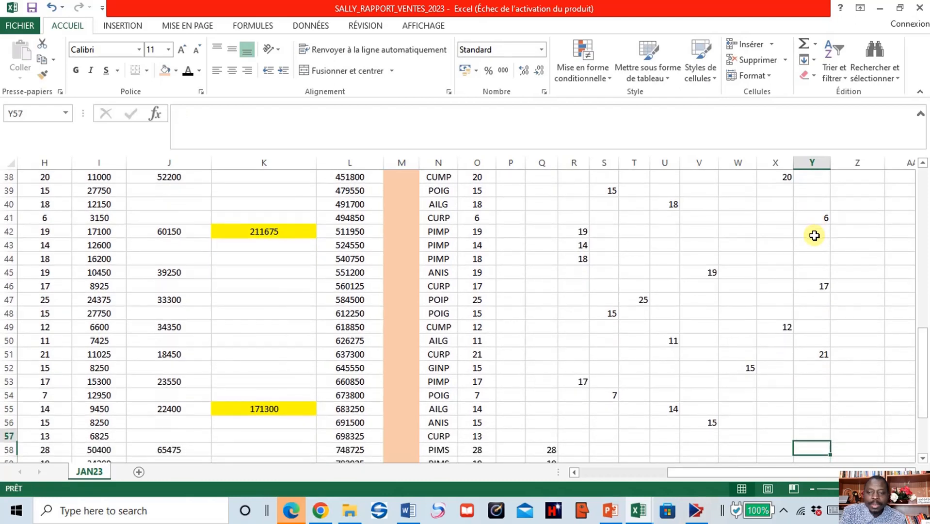
{"action": "type", "text": "13"}
Check the remaining sales below row 57 for further CURP codes and inspect the total quantity formula in H62.
{"action": "key", "text": "Down"}
{"action": "key", "text": "Down"}
{"action": "key", "text": "Down"}
{"action": "key", "text": "Down"}
{"action": "key", "text": "Down"}
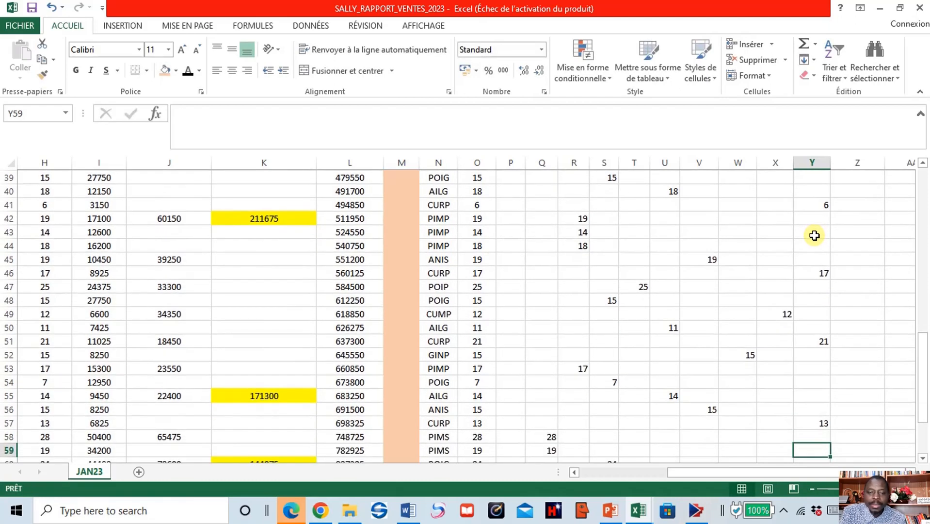
{"action": "key", "text": "Down"}
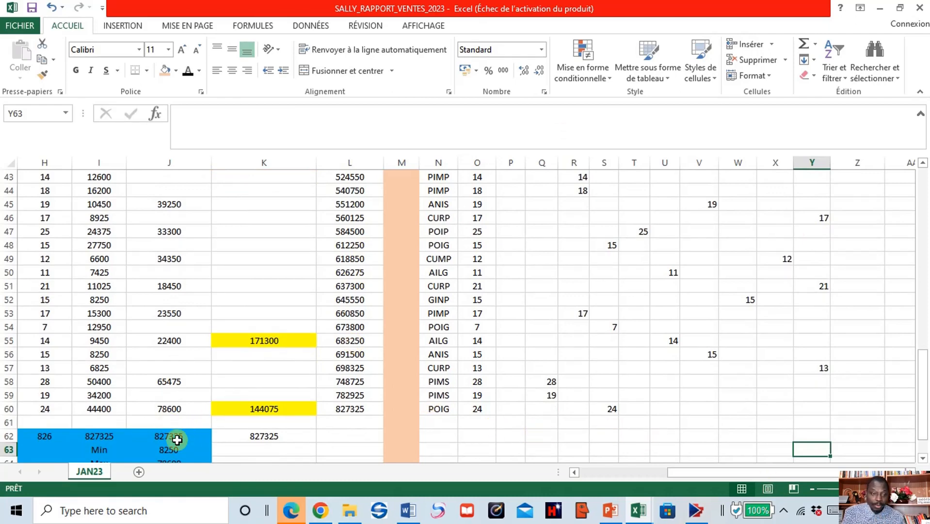
{"action": "left_click", "coordinate": [46, 436]}
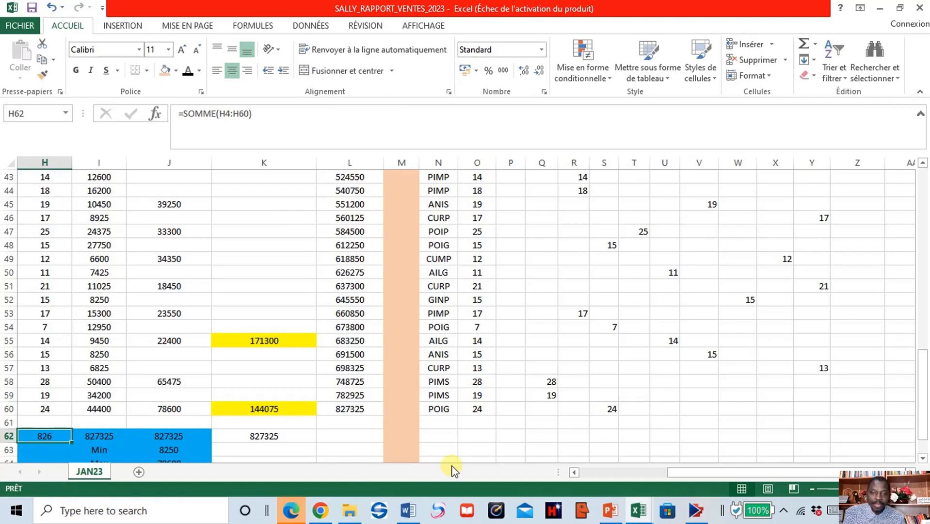
Total the PIMS quantities Q4:Q60 in Q61 with SOMME and extend the formula across the other product codes to Y61.
{"action": "left_click", "coordinate": [537, 423]}
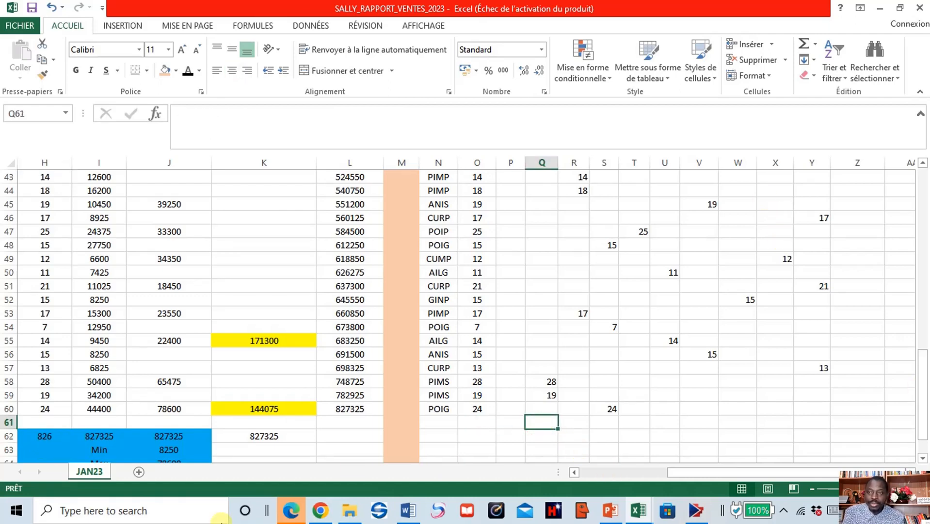
{"action": "left_click", "coordinate": [804, 45]}
{"action": "left_click_drag", "start_coordinate": [924, 383], "coordinate": [924, 202]}
{"action": "left_click_drag", "start_coordinate": [542, 236], "coordinate": [535, 357]}
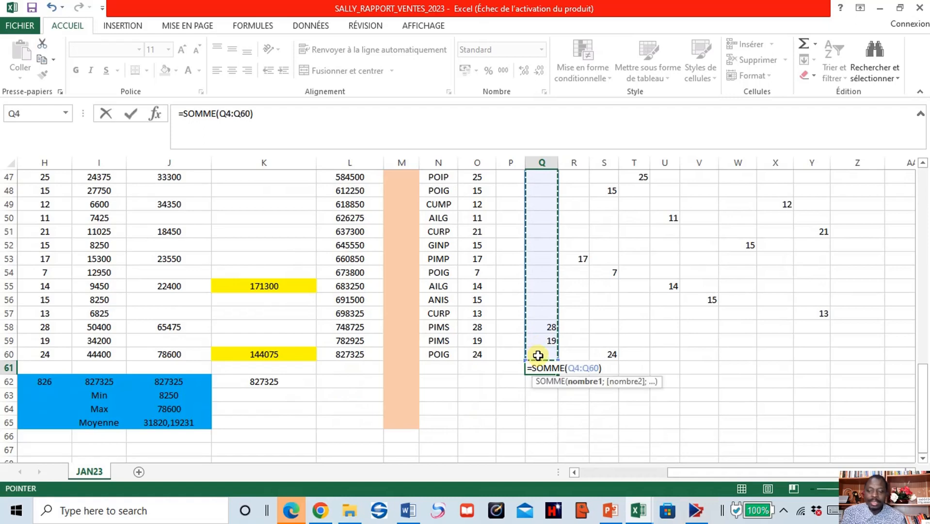
{"action": "key", "text": "Return"}
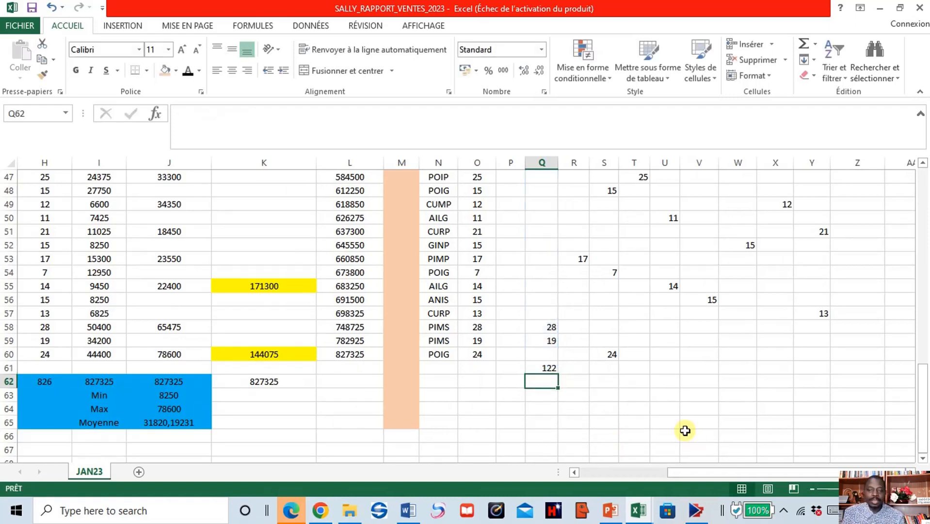
{"action": "left_click", "coordinate": [536, 366]}
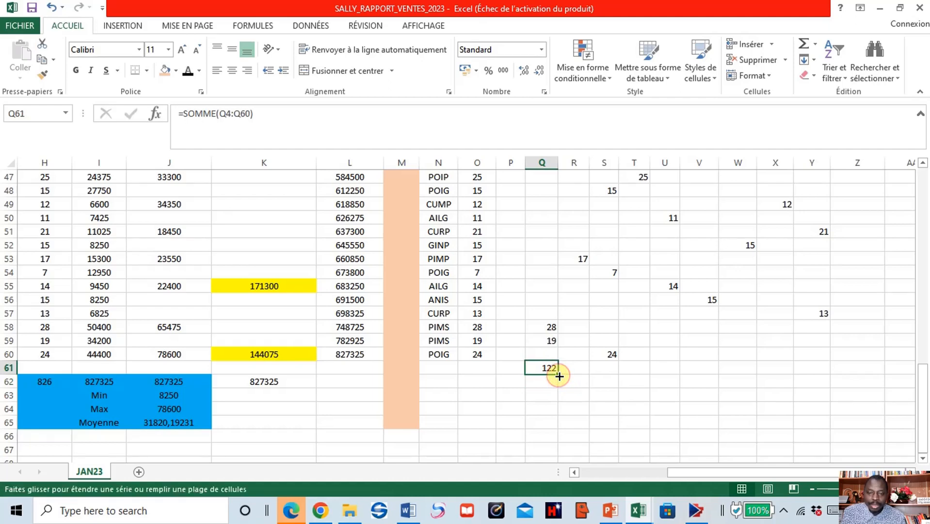
{"action": "left_click_drag", "start_coordinate": [559, 377], "coordinate": [832, 381]}
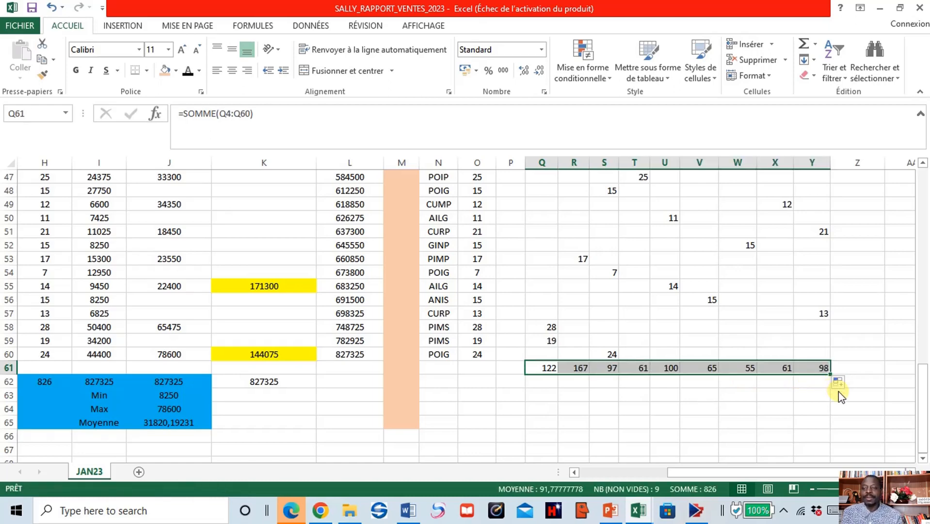
Add up the product code totals Q61:Y61 in Z61 with SOMME.
{"action": "left_click", "coordinate": [862, 370]}
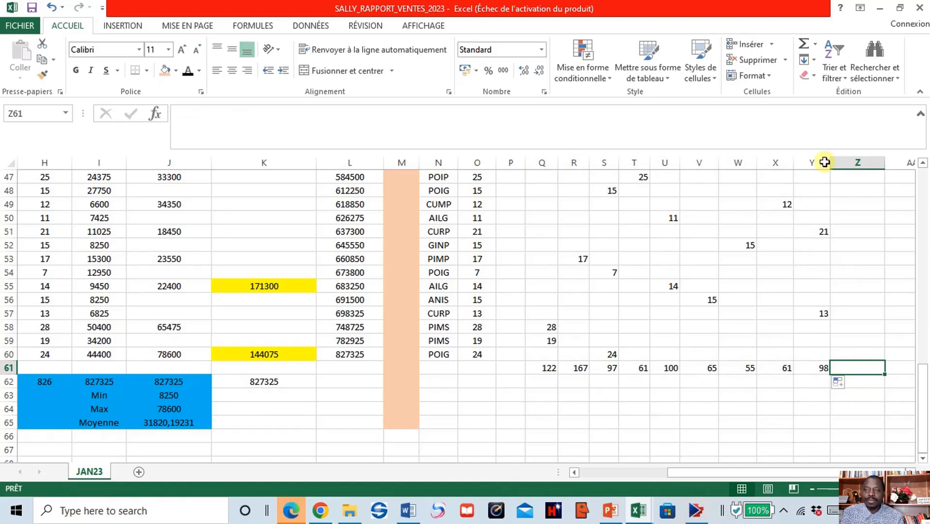
{"action": "left_click", "coordinate": [802, 46]}
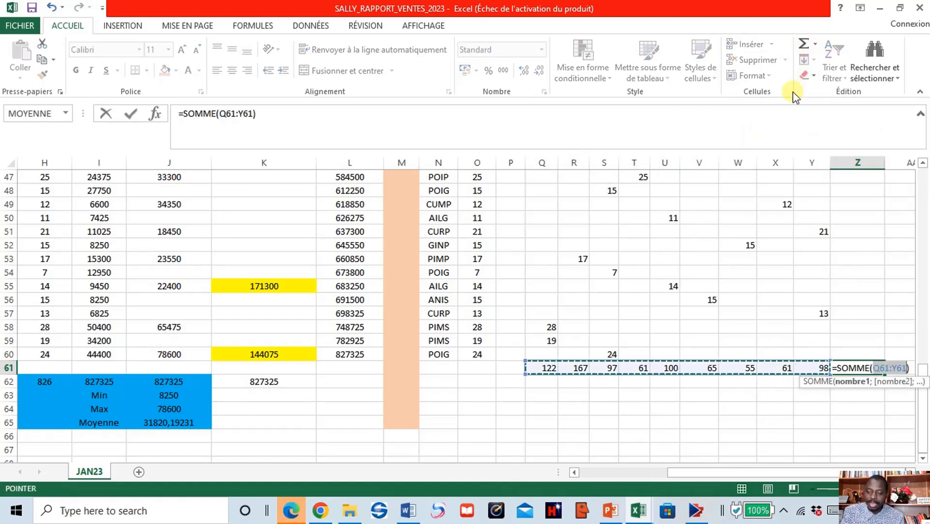
{"action": "key", "text": "Return"}
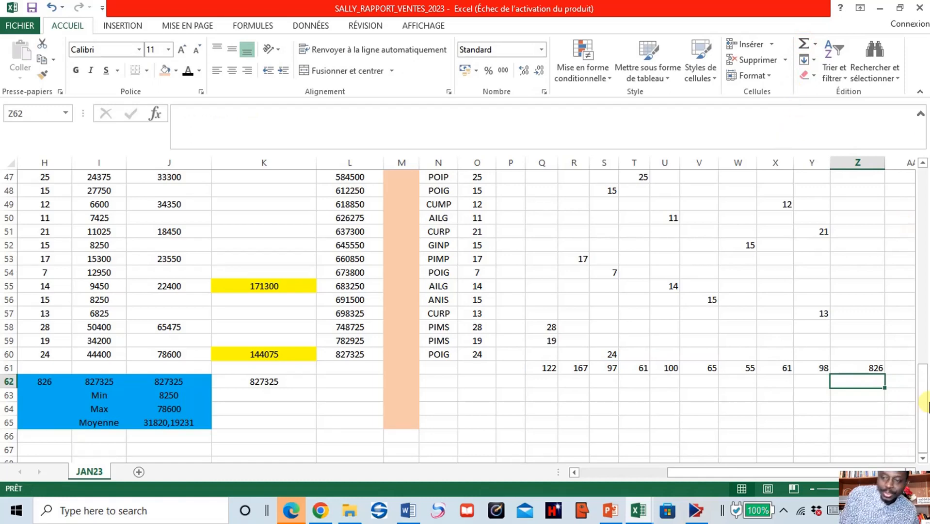
Copy the product code headings Q3:Y3 and paste them as values below the totals, starting in Q63.
{"action": "left_click_drag", "start_coordinate": [927, 393], "coordinate": [922, 160]}
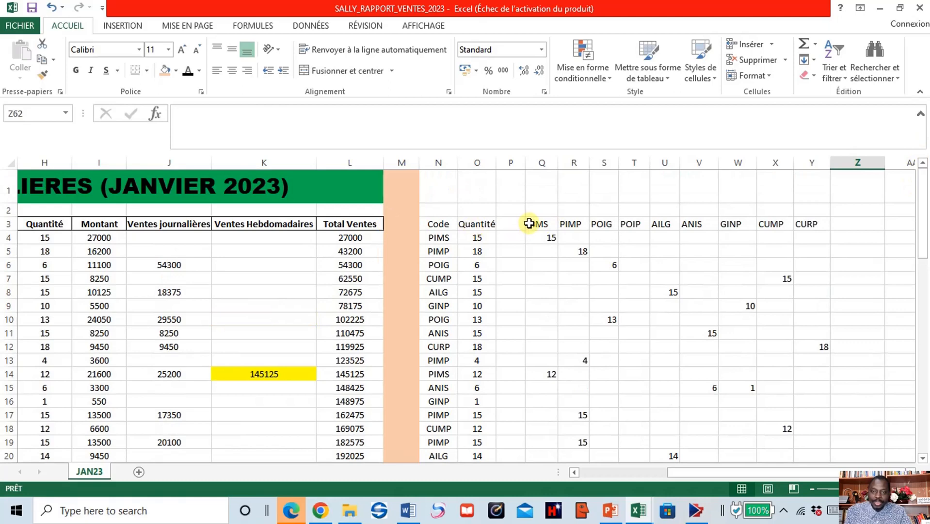
{"action": "left_click_drag", "start_coordinate": [536, 224], "coordinate": [806, 224]}
{"action": "key", "text": "ctrl+c"}
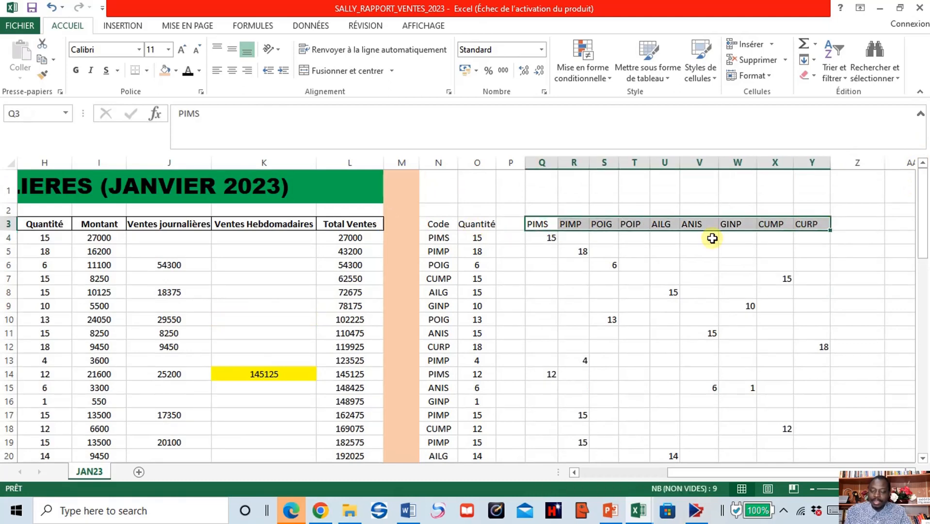
{"action": "right_click", "coordinate": [710, 223]}
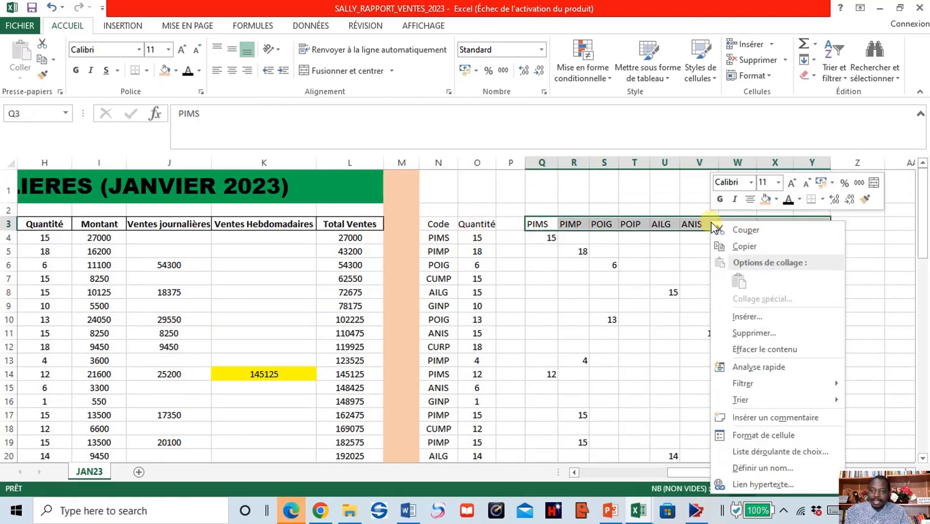
{"action": "left_click", "coordinate": [754, 245]}
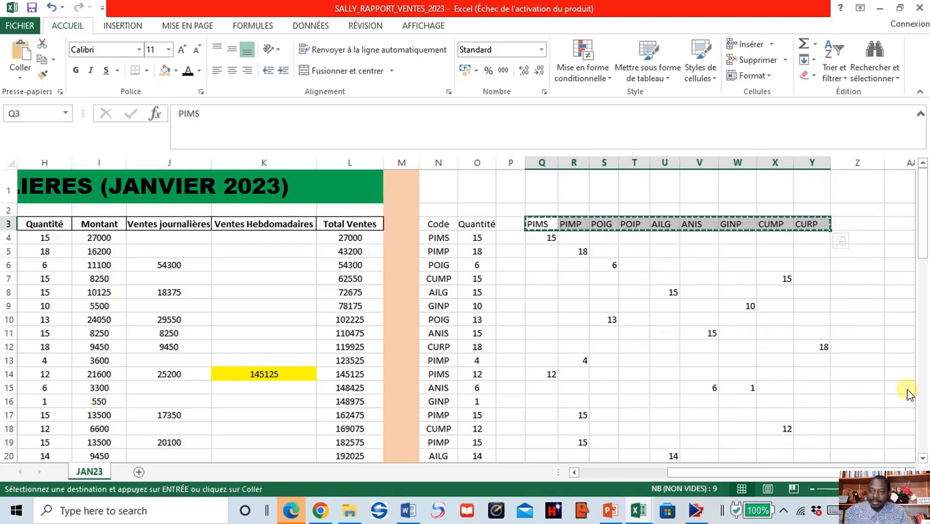
{"action": "left_click_drag", "start_coordinate": [923, 213], "coordinate": [924, 410]}
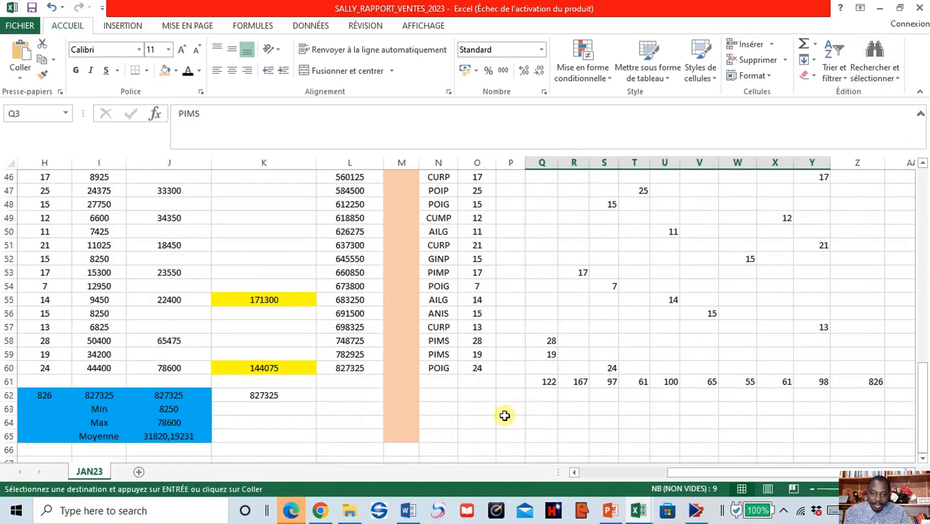
{"action": "left_click", "coordinate": [542, 408]}
{"action": "right_click", "coordinate": [542, 408]}
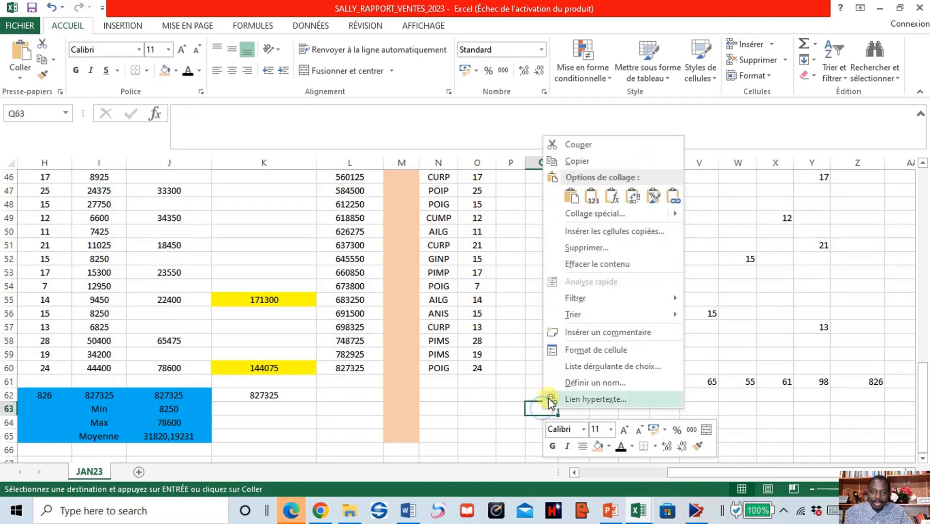
{"action": "left_click", "coordinate": [589, 197]}
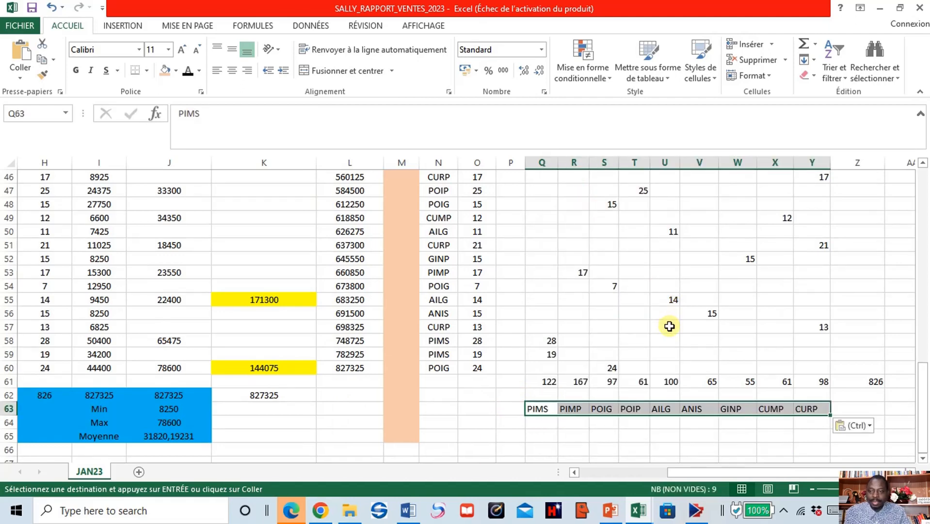
Copy the product code totals Q61:Y61 and paste them as values under the copied codes in Q64:Y64.
{"action": "left_click_drag", "start_coordinate": [534, 380], "coordinate": [810, 384]}
{"action": "key", "text": "ctrl+c"}
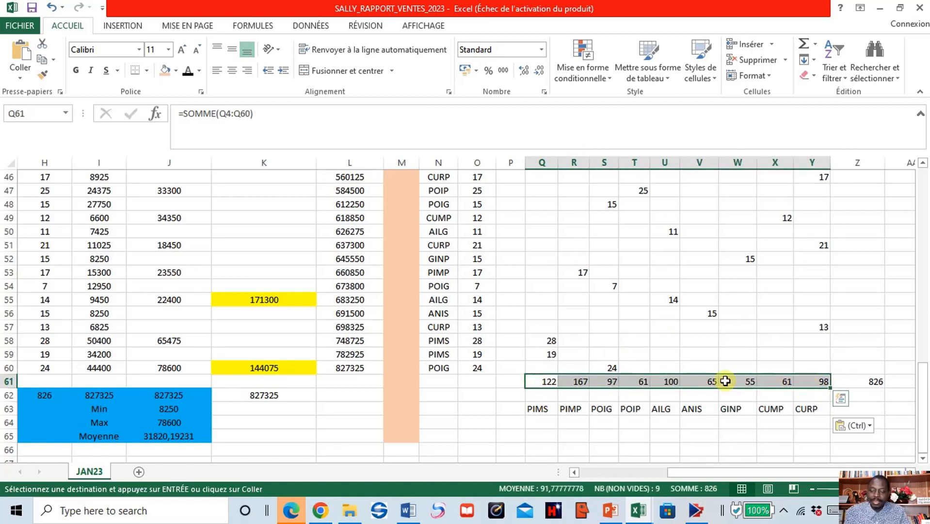
{"action": "right_click", "coordinate": [724, 378]}
{"action": "left_click", "coordinate": [757, 136]}
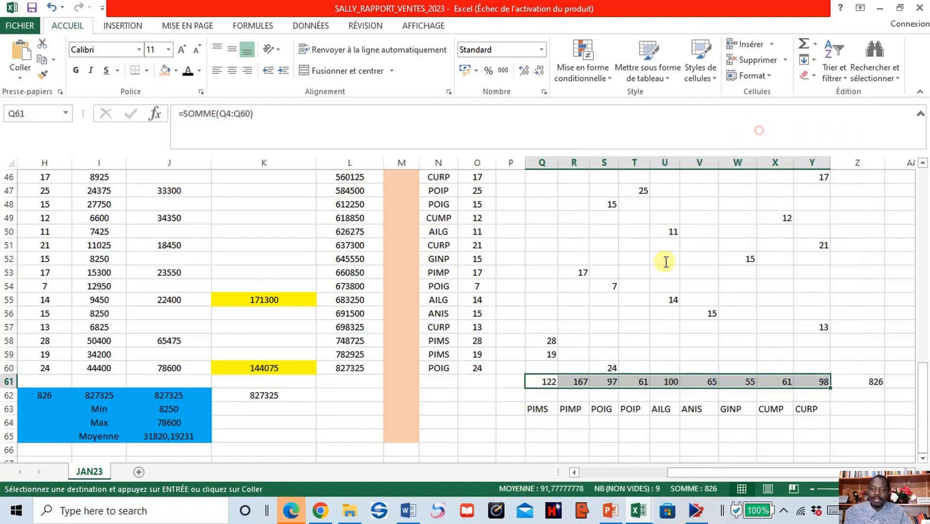
{"action": "right_click", "coordinate": [538, 421]}
{"action": "left_click", "coordinate": [586, 209]}
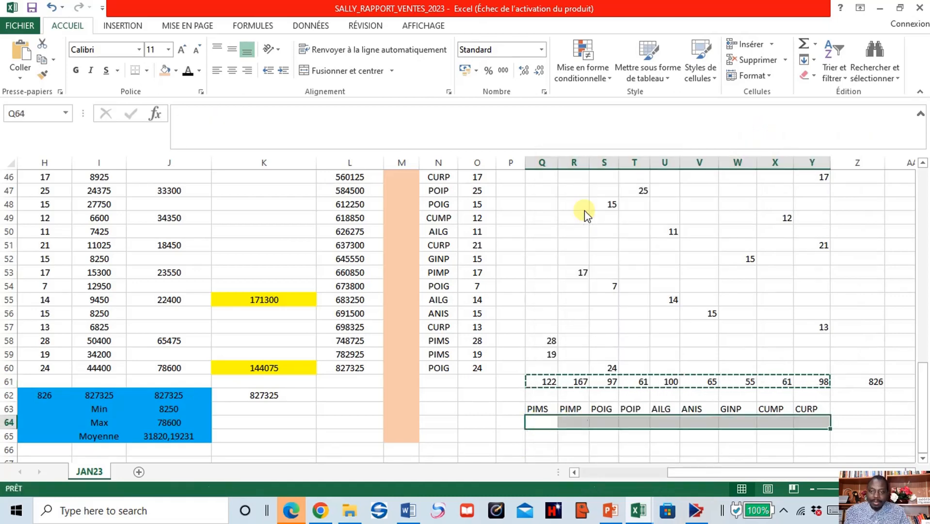
{"action": "left_click", "coordinate": [818, 439]}
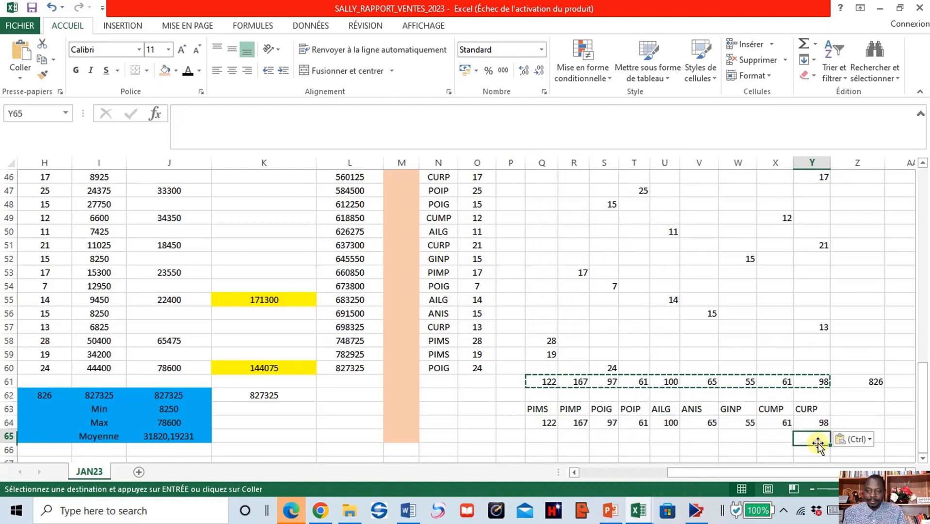
{"action": "left_click", "coordinate": [851, 413]}
{"action": "double_click", "coordinate": [860, 422]}
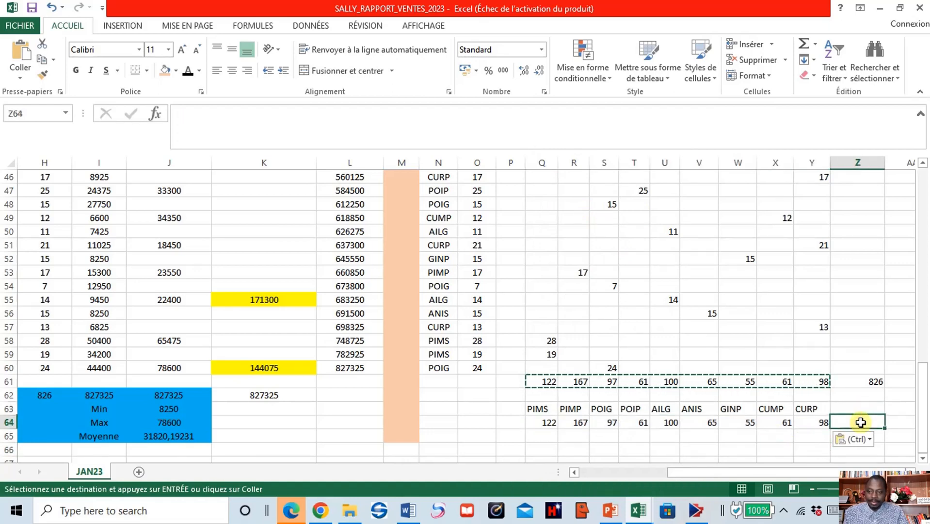
Centre the contents of the summary cells P63:Y64 horizontally.
{"action": "left_click_drag", "start_coordinate": [518, 409], "coordinate": [815, 414]}
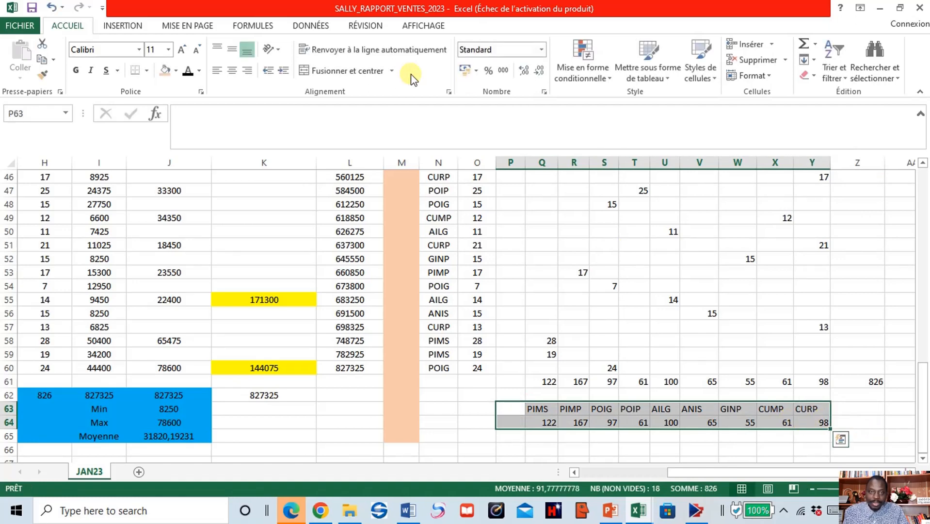
{"action": "left_click", "coordinate": [233, 70]}
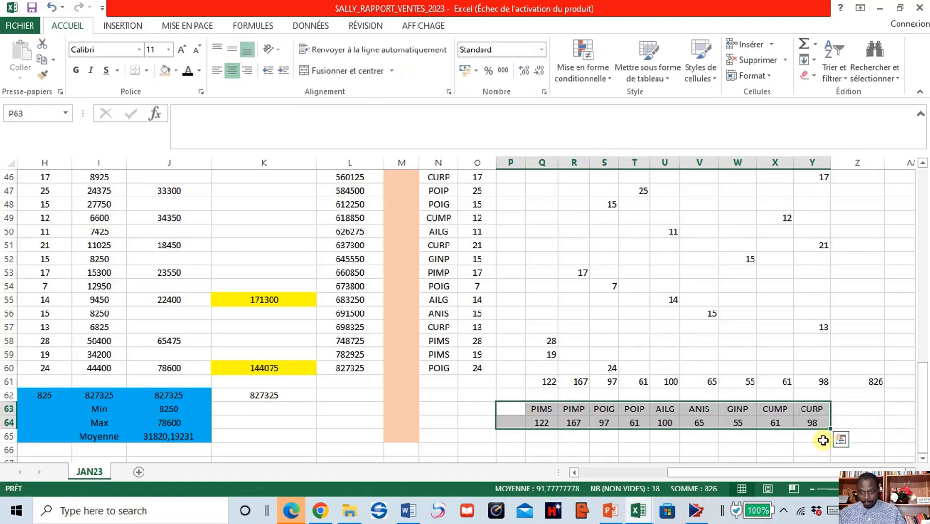
{"action": "left_click", "coordinate": [861, 421]}
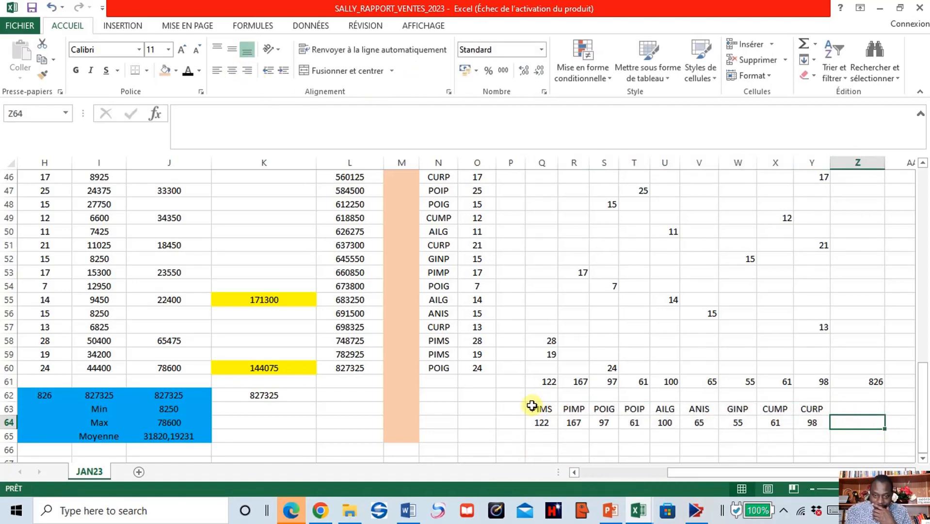
Fill the summary table Q63:Y64 with the light orange theme colour.
{"action": "left_click_drag", "start_coordinate": [531, 408], "coordinate": [806, 423]}
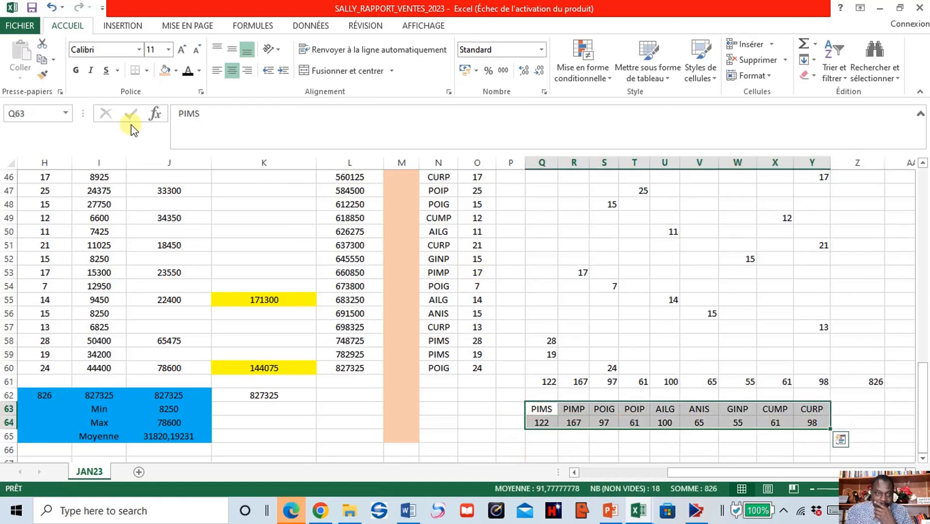
{"action": "left_click", "coordinate": [177, 71]}
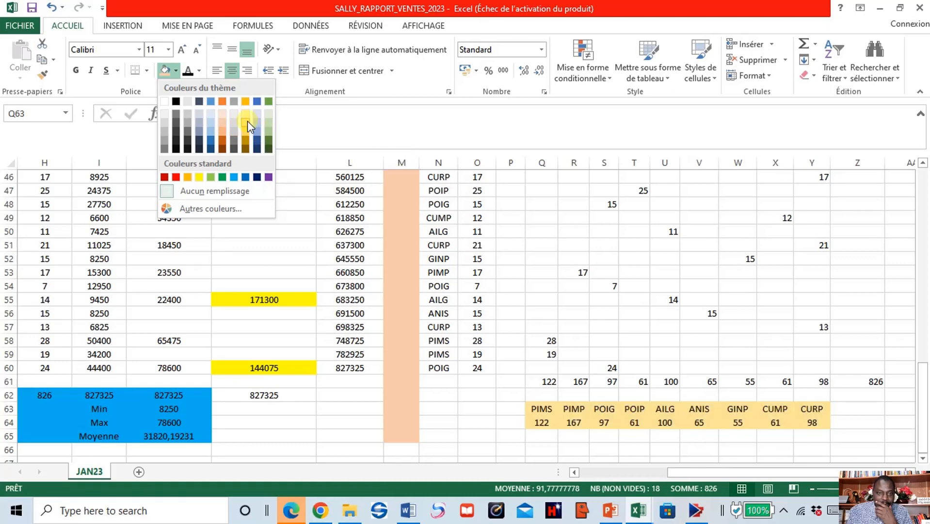
{"action": "left_click", "coordinate": [223, 125]}
{"action": "left_click", "coordinate": [878, 422]}
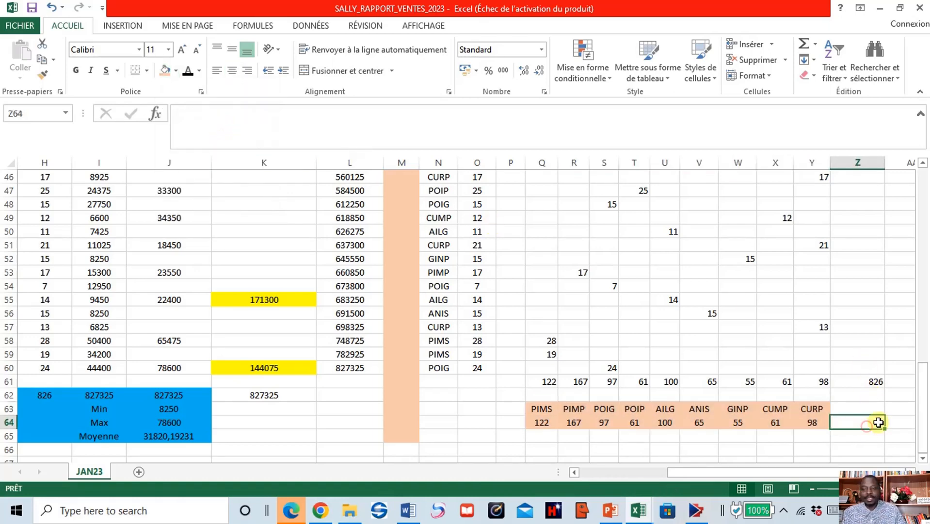
Make the product codes in the summary table's heading row Q63:Y63 bold.
{"action": "left_click", "coordinate": [539, 407]}
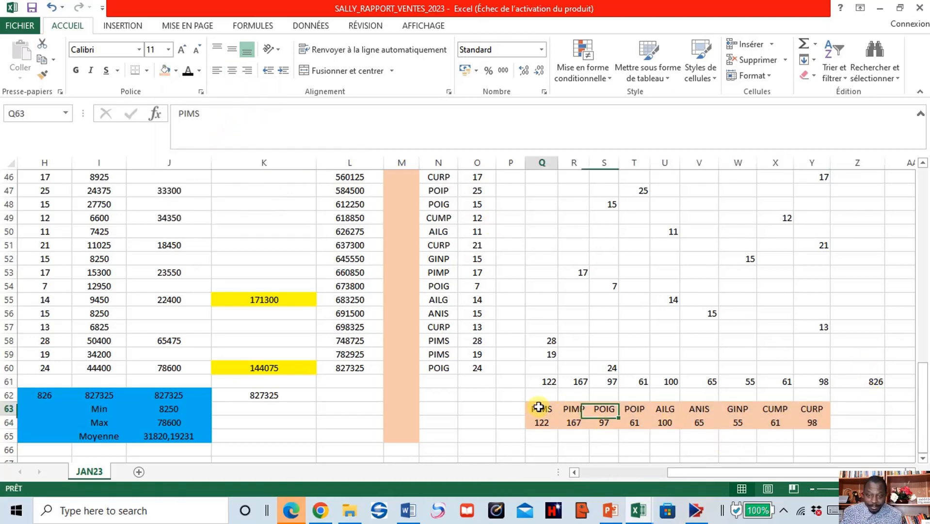
{"action": "left_click_drag", "start_coordinate": [538, 408], "coordinate": [812, 409]}
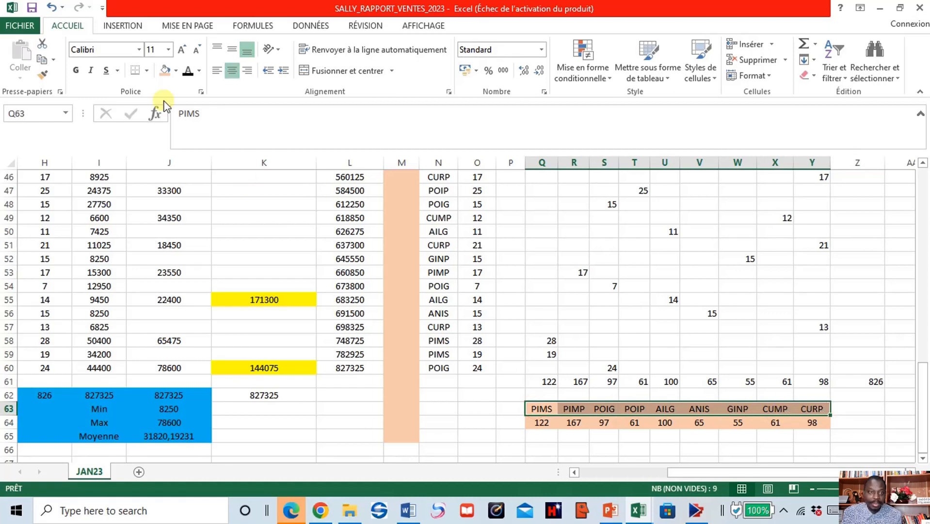
{"action": "left_click", "coordinate": [76, 71]}
{"action": "left_click", "coordinate": [880, 407]}
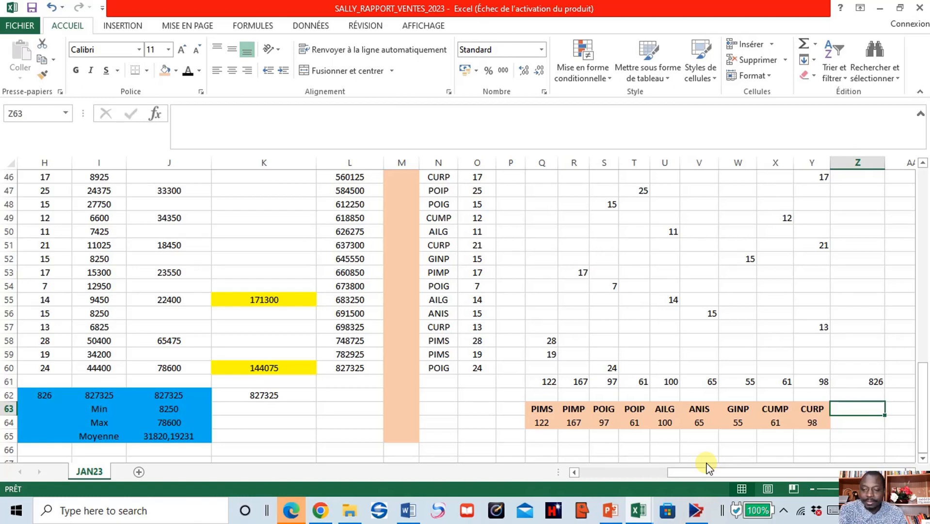
{"action": "key", "text": "Down"}
{"action": "key", "text": "Down"}
{"action": "key", "text": "Down"}
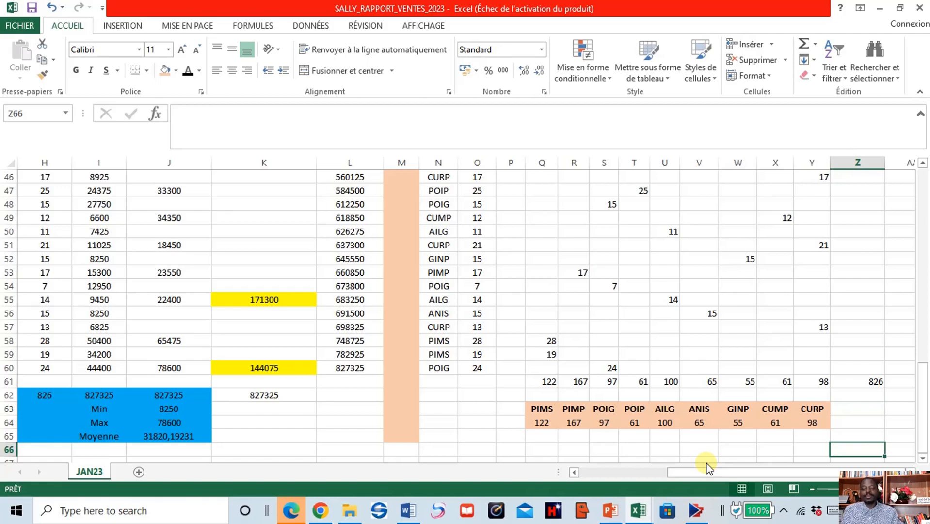